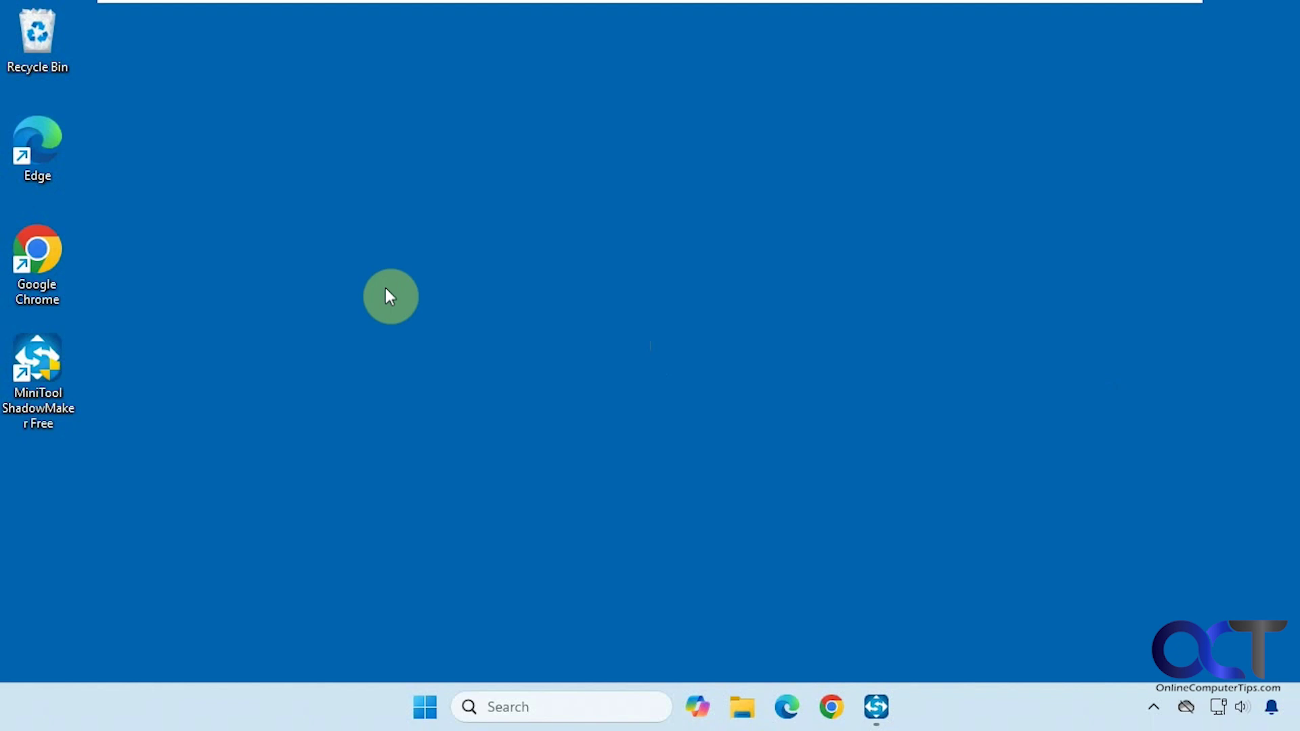
Maximize ShadowMaker and show DiskBackupTask: a 79.35 GB disk source backing up to E:\backupdata\
click(386, 290)
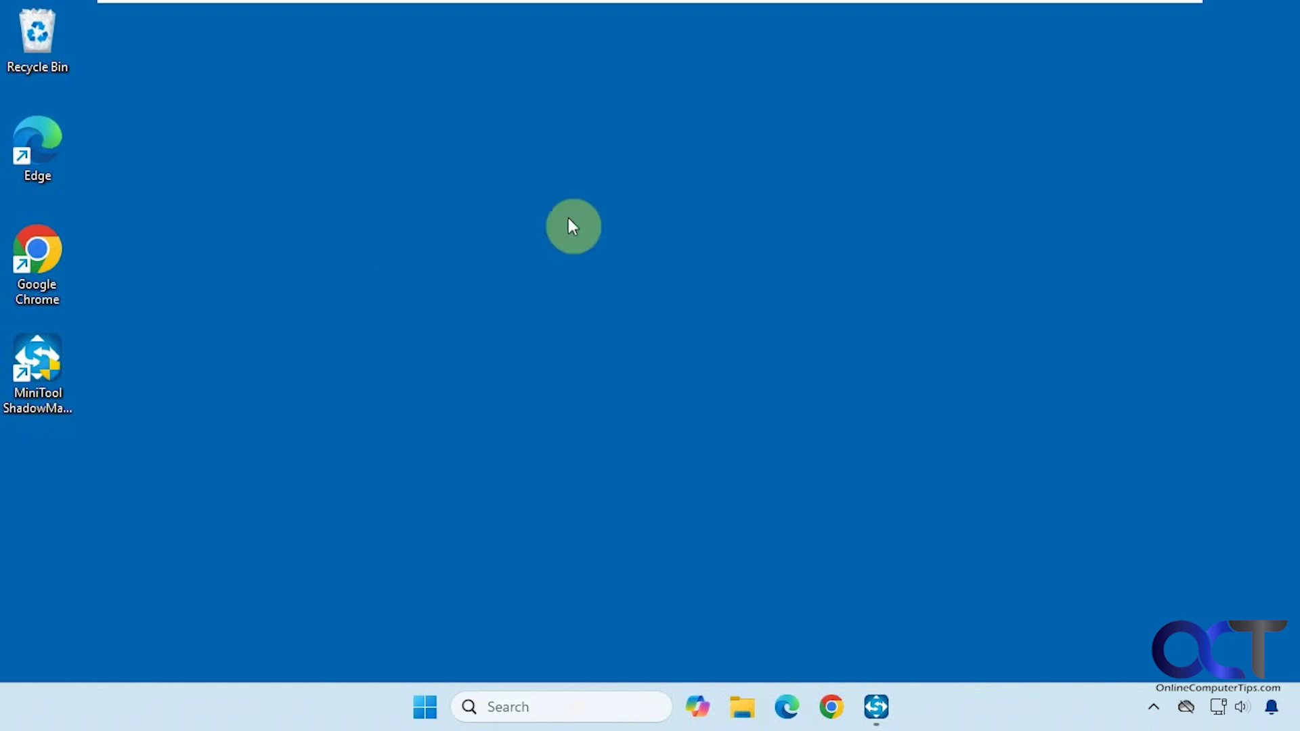
click(885, 697)
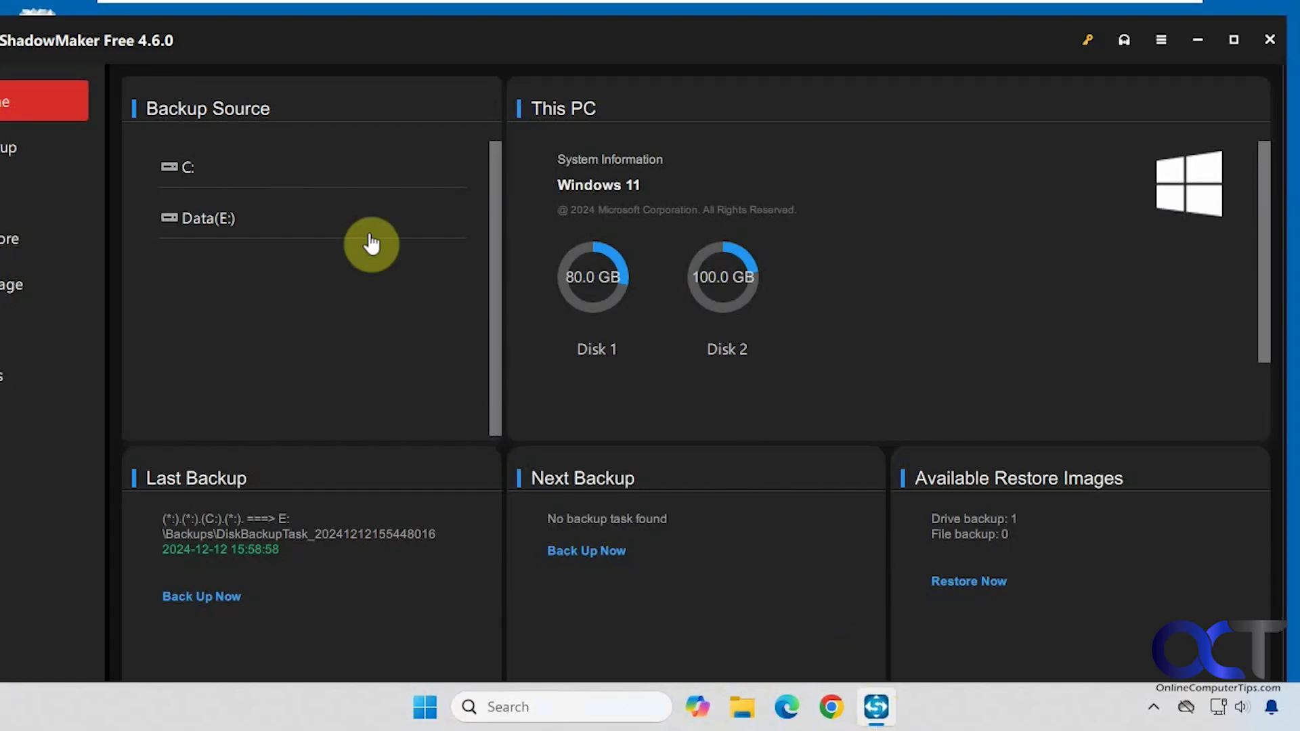
click(1234, 40)
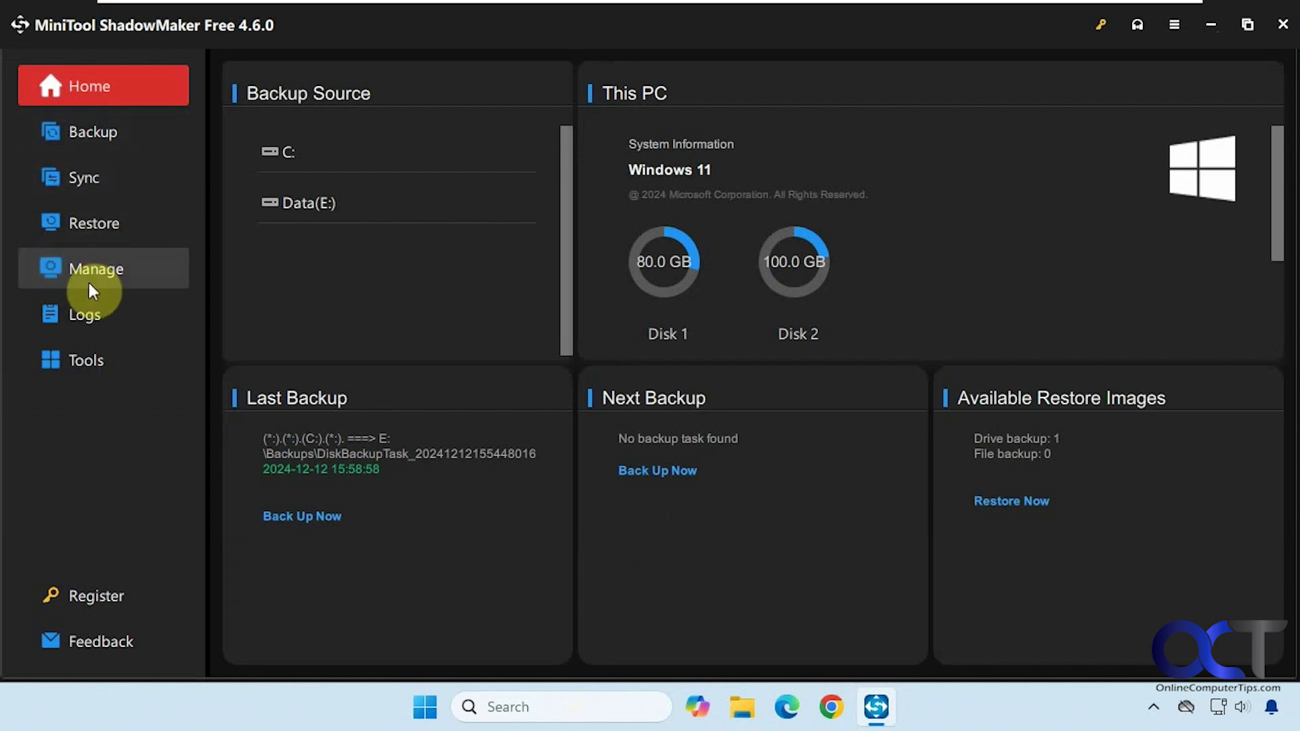
click(115, 134)
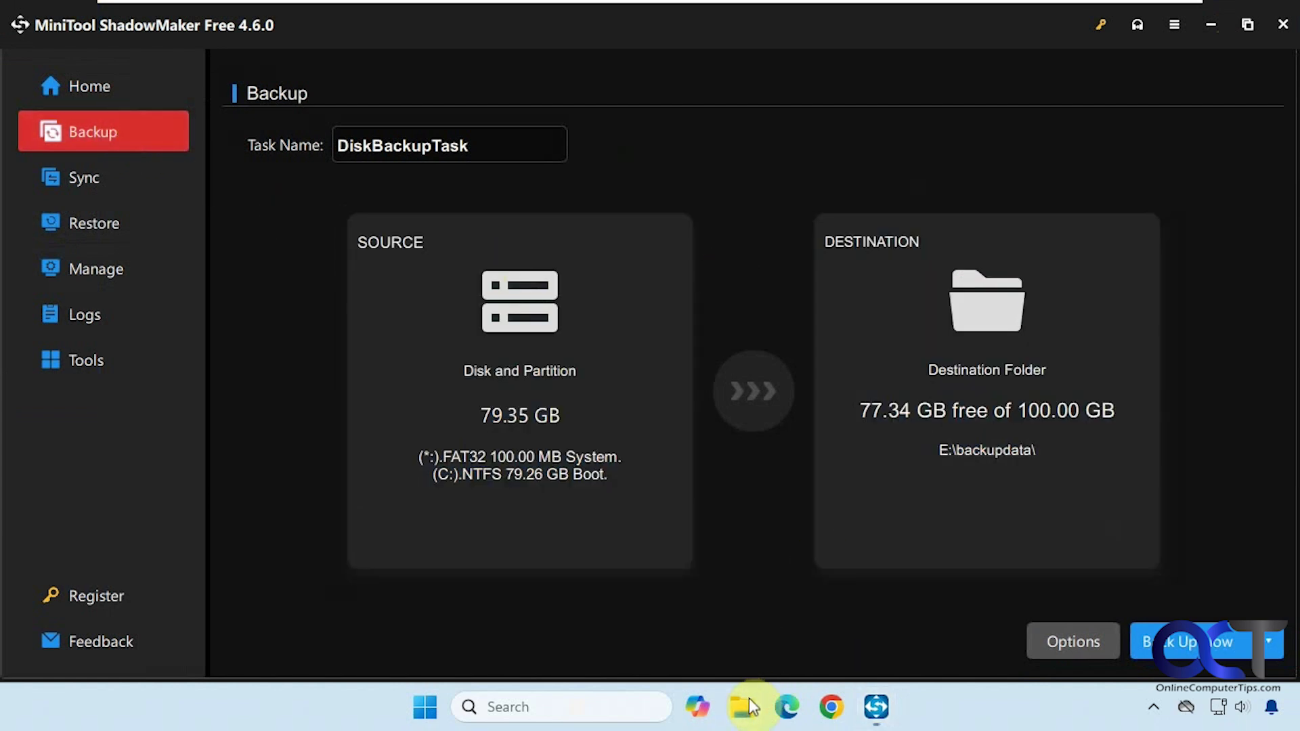
click(745, 706)
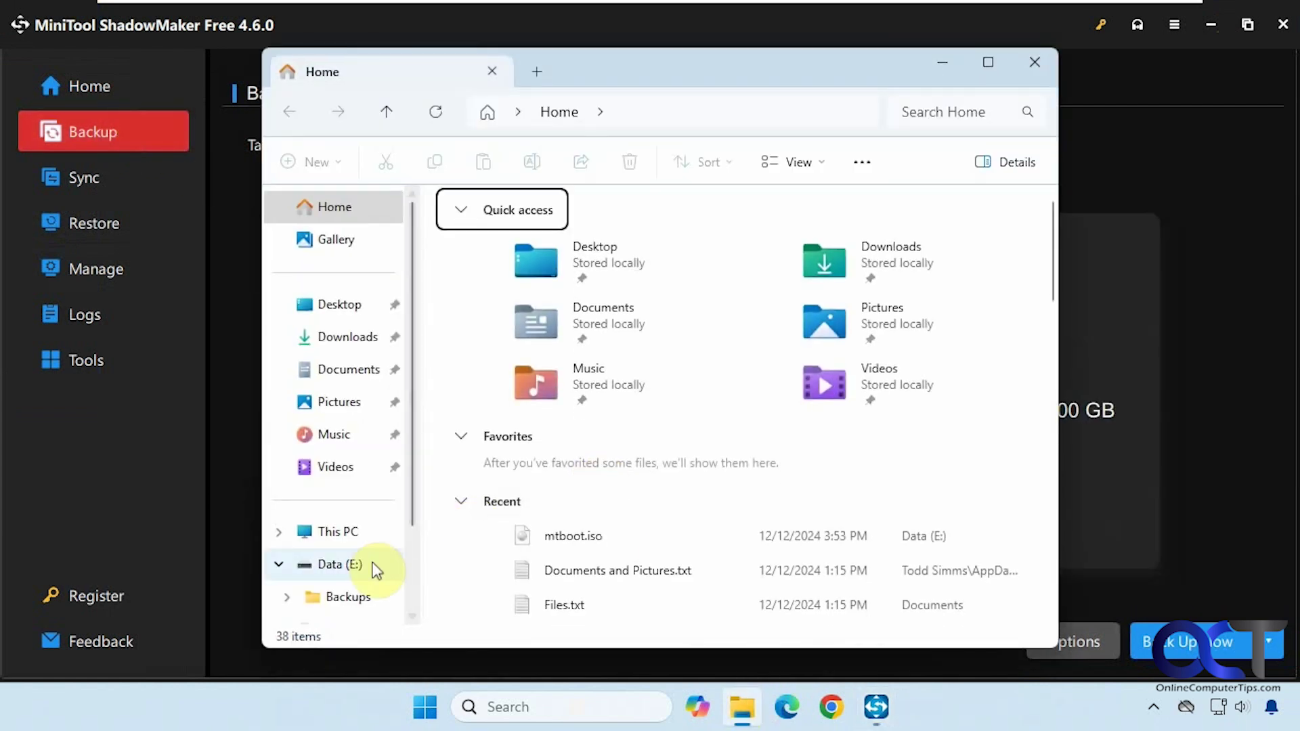
click(376, 571)
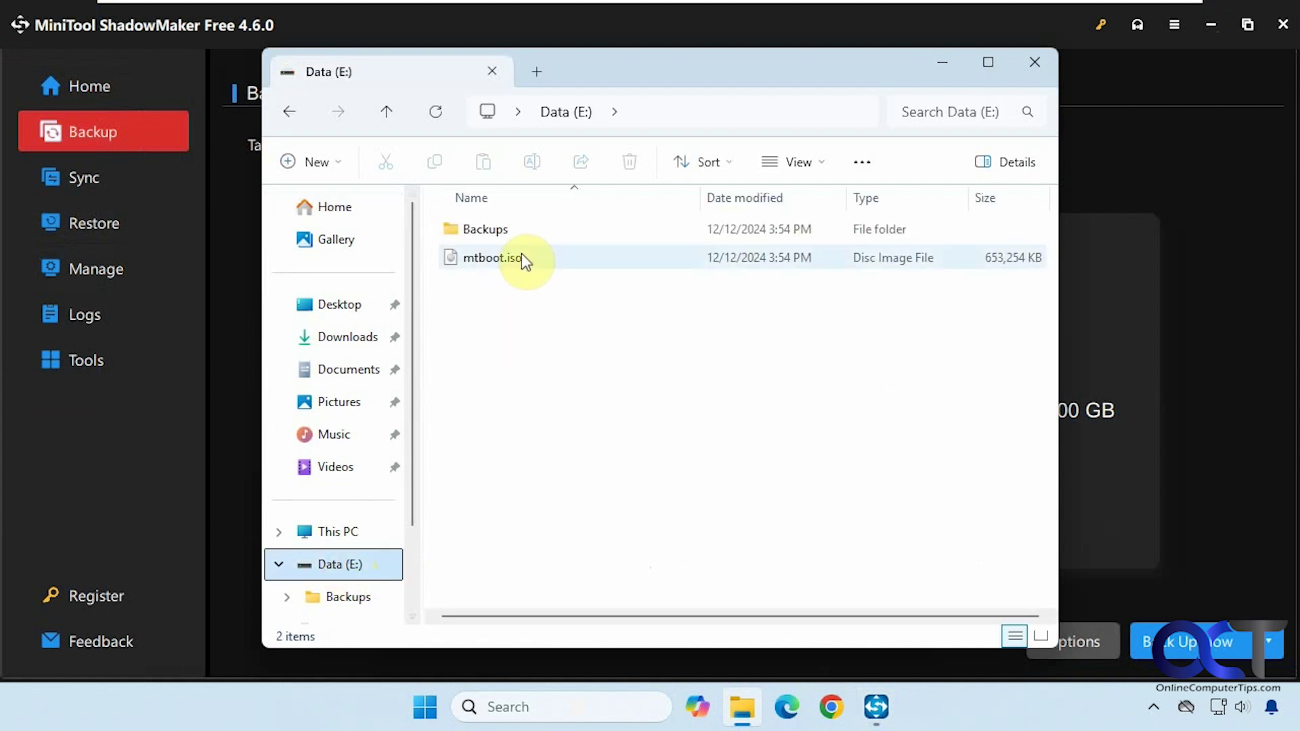
double_click(490, 230)
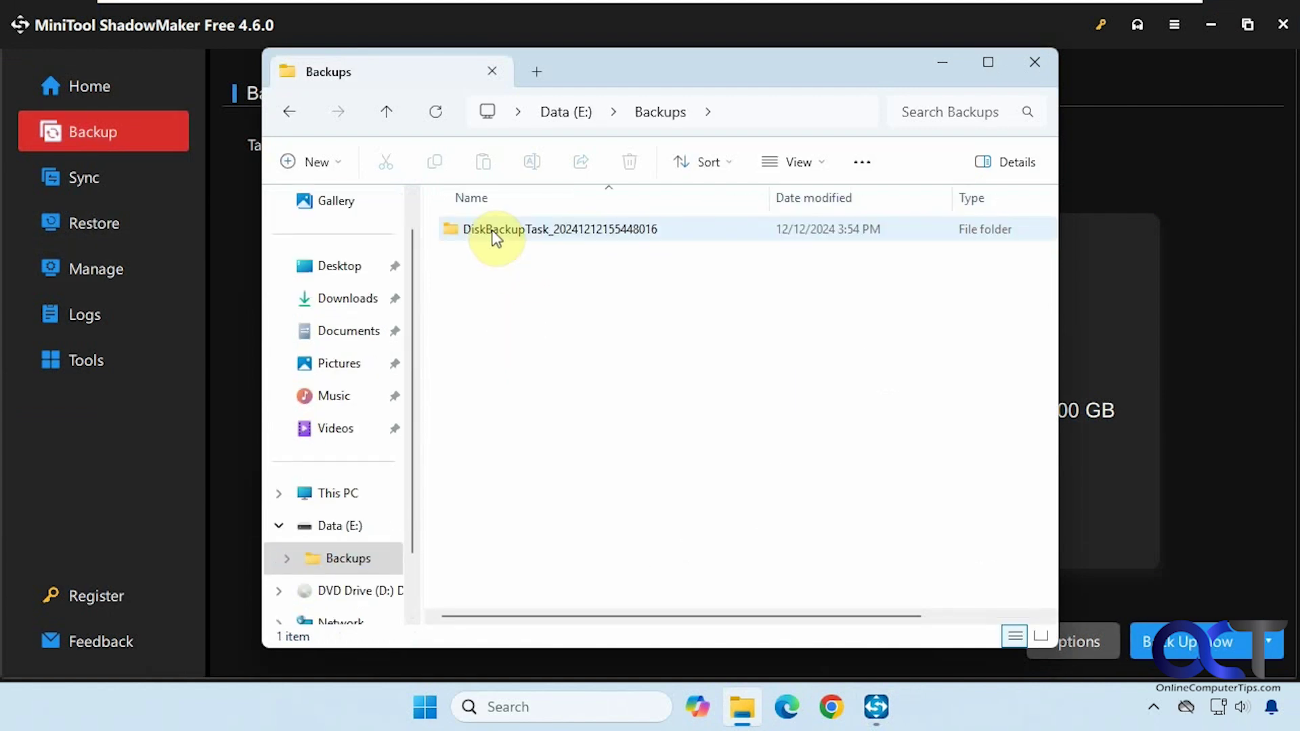
double_click(493, 230)
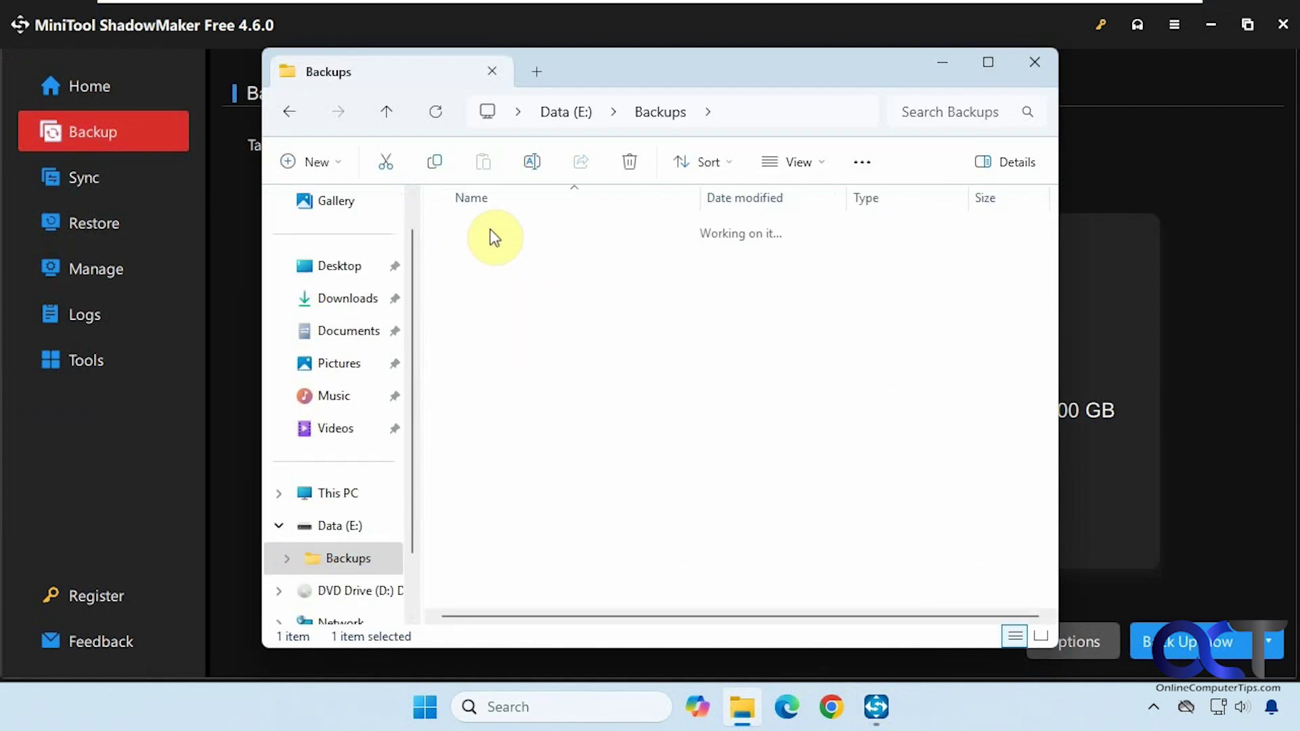
click(290, 113)
click(290, 113)
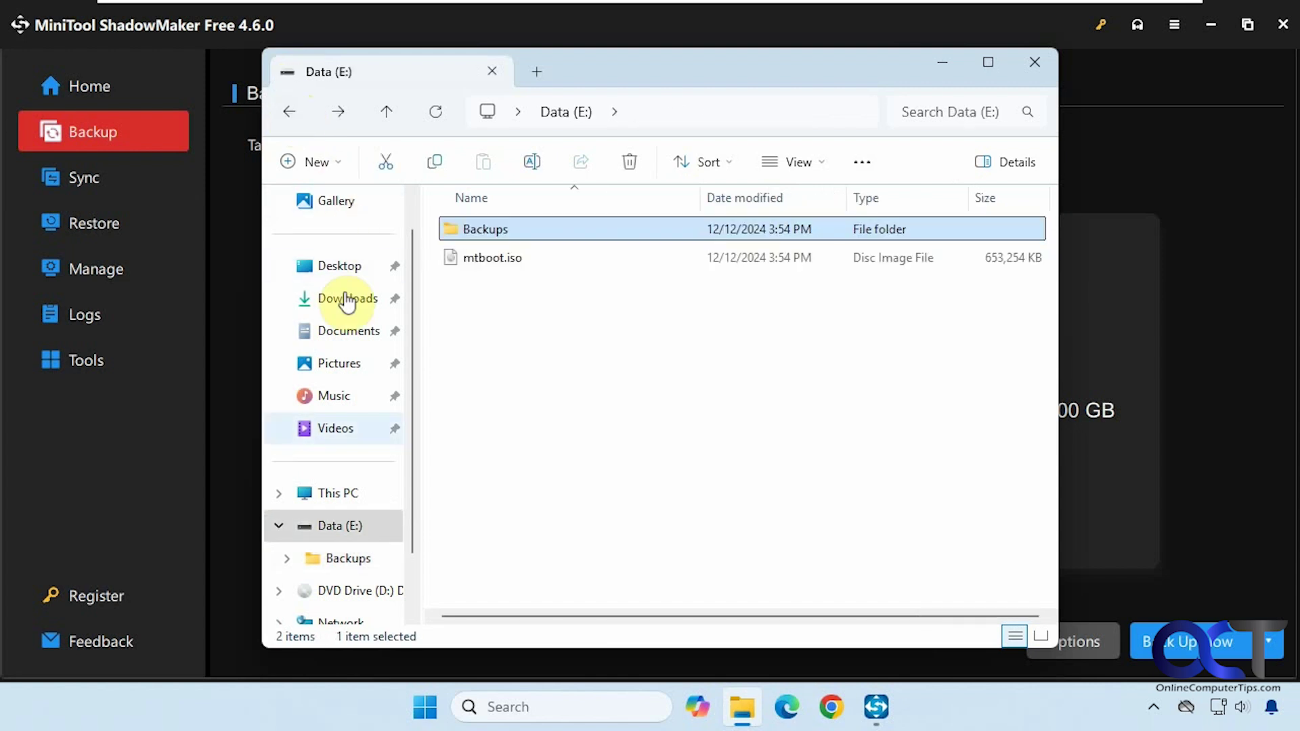
click(949, 63)
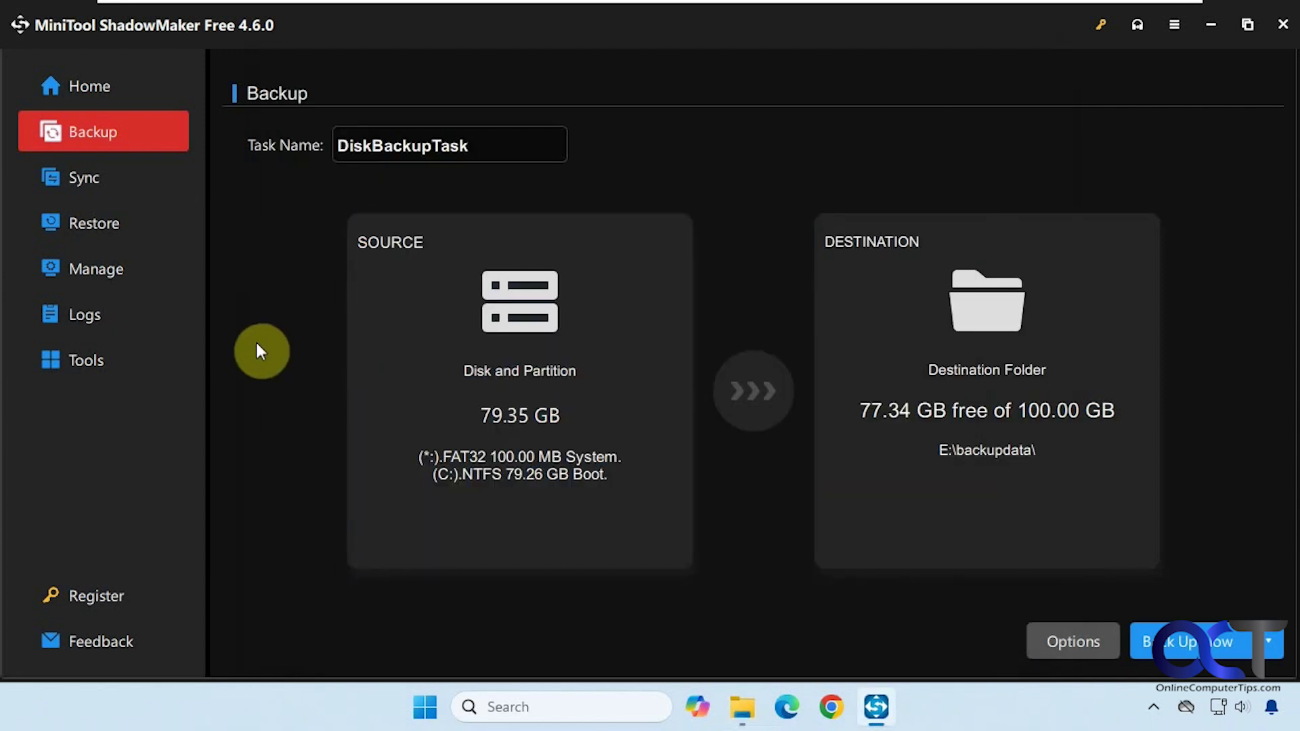
Show the Tools page listing Media Builder, Add Boot Menu, Clone Disk and other utilities
click(86, 361)
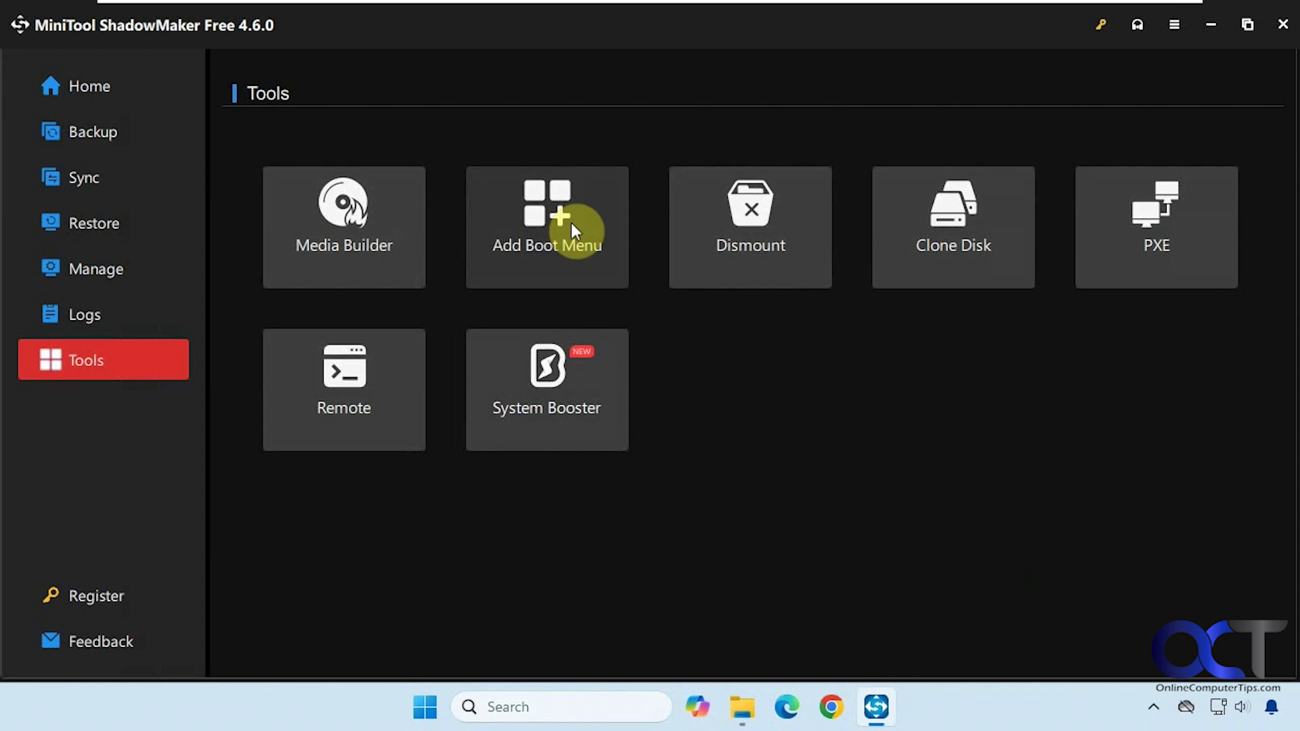
Launch Media Builder, center its window, and choose WinPE-based media with MiniTool plug-in
click(346, 220)
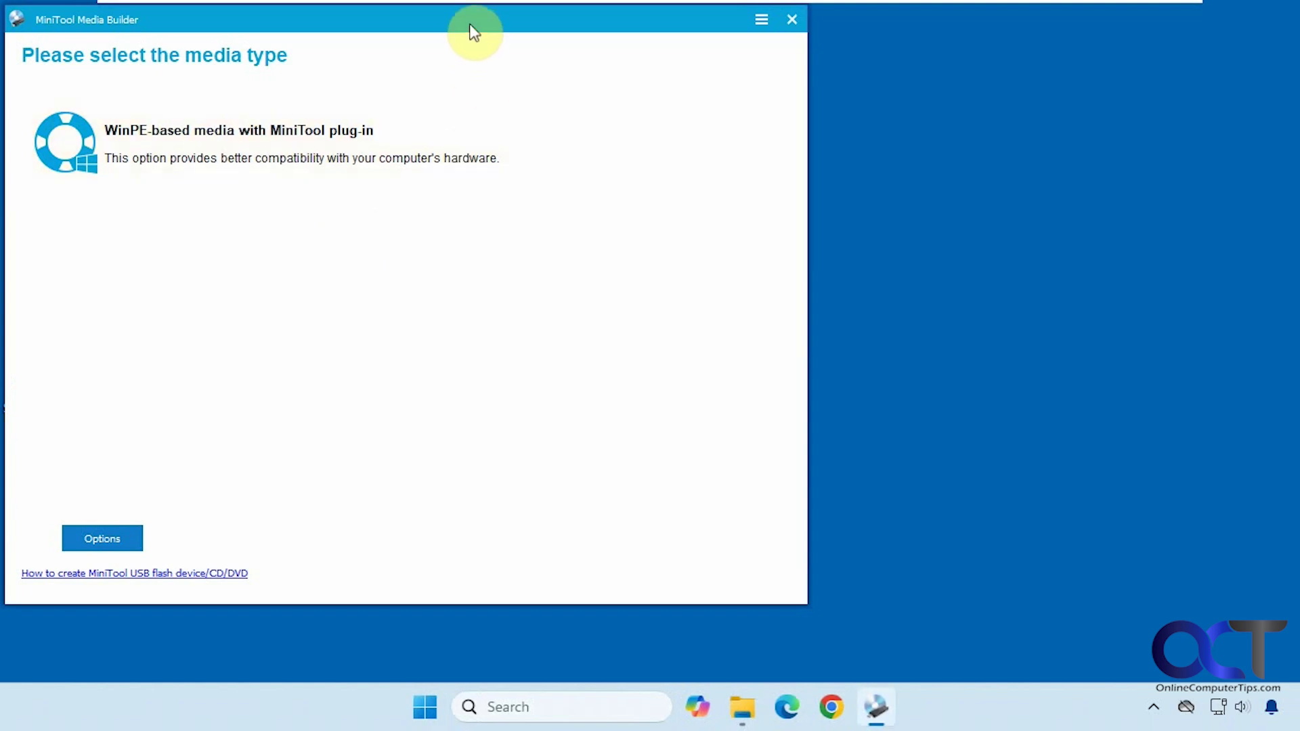
drag(474, 30, 707, 63)
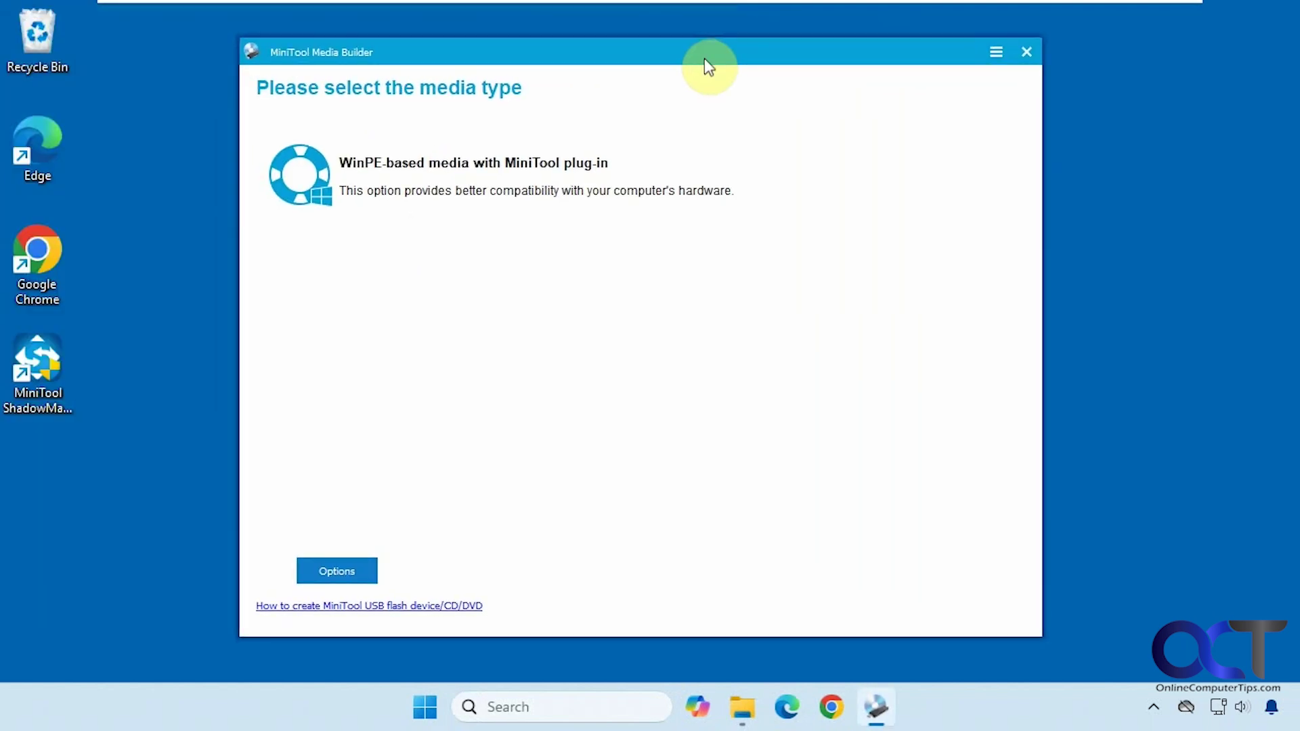
click(564, 175)
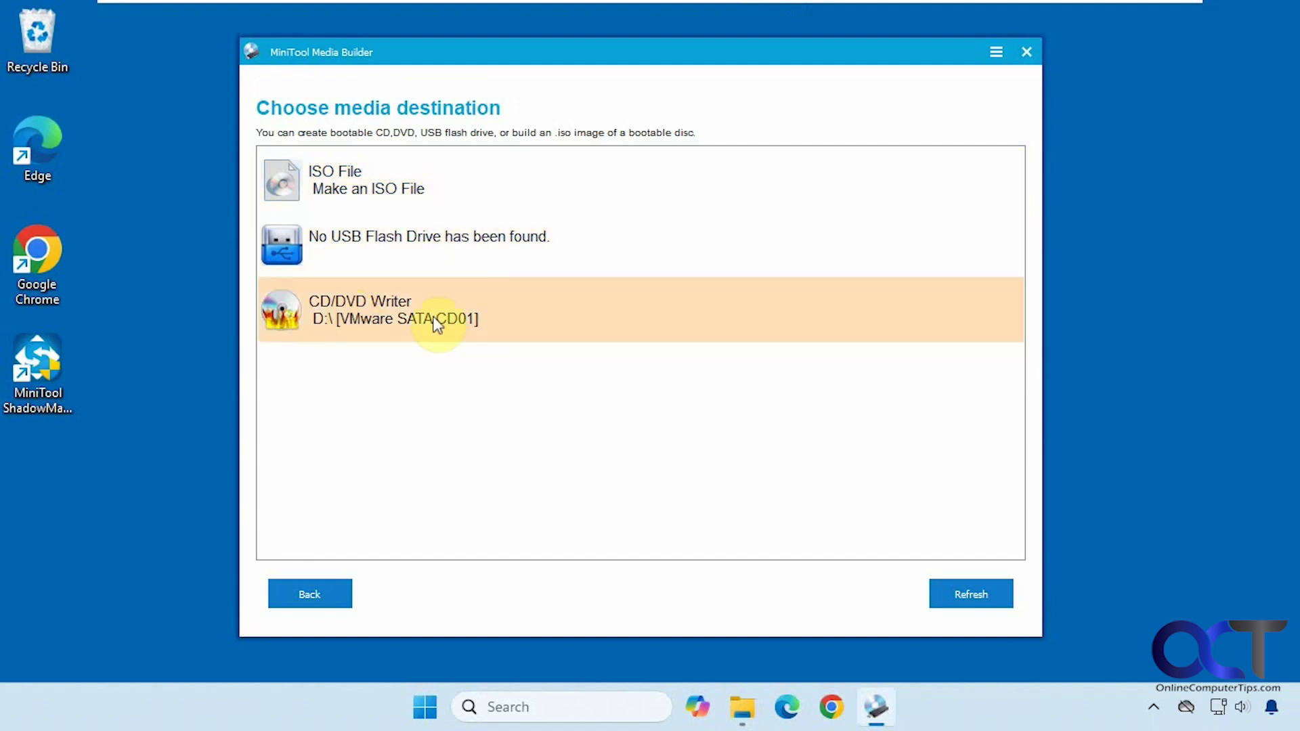
Check that mtboot.iso on Data (E:) is 653,254 KB, then minimize File Explorer
click(742, 707)
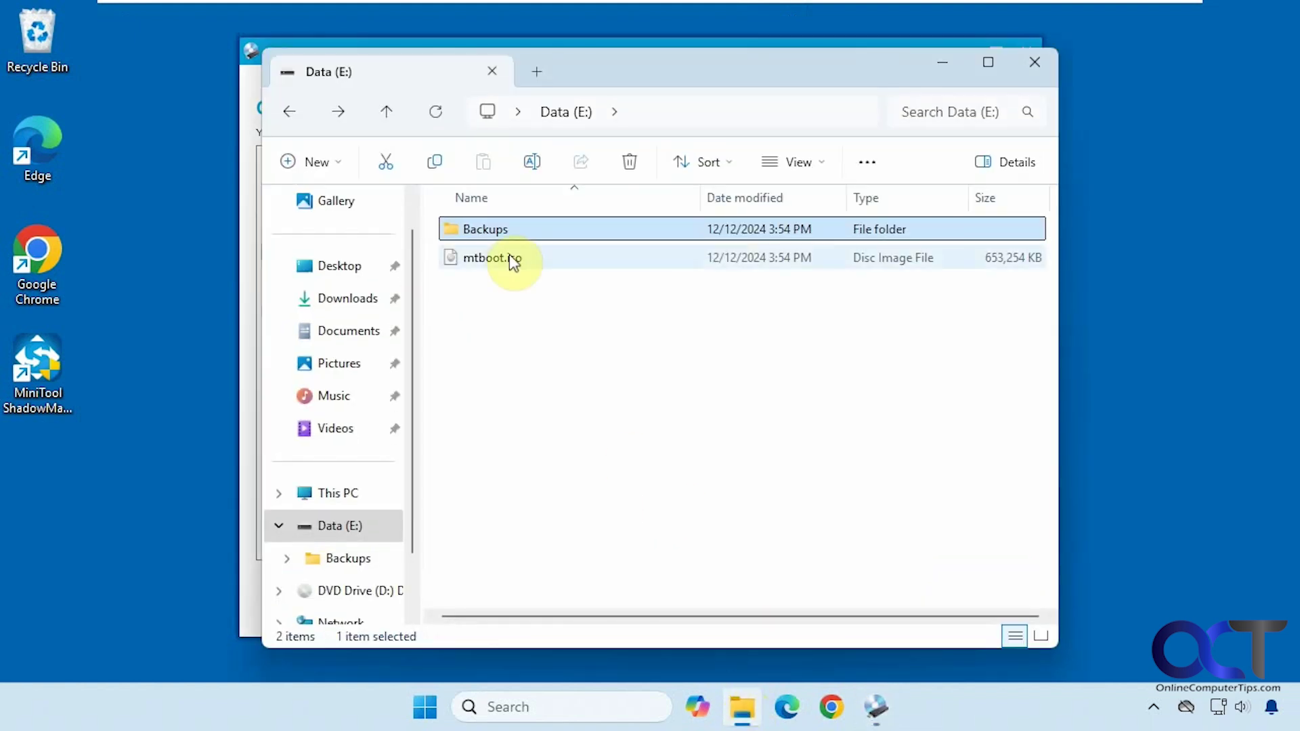
click(502, 256)
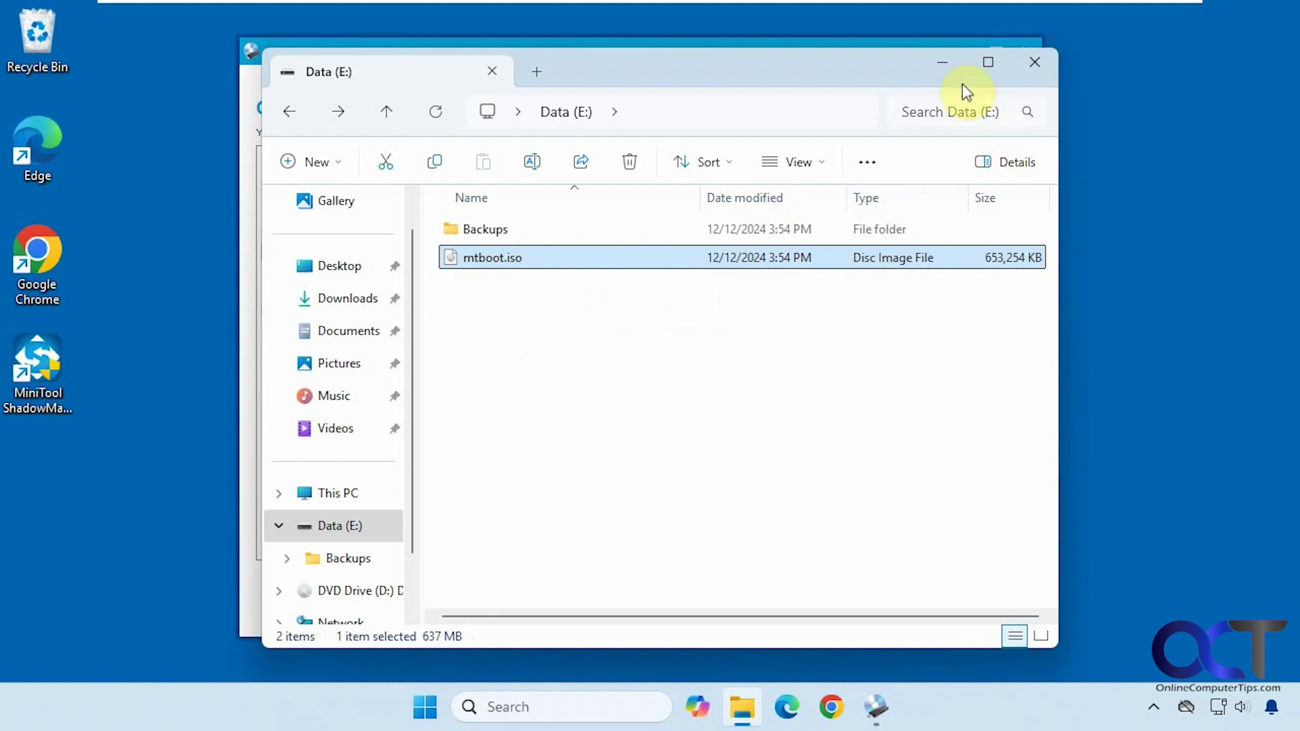
click(943, 67)
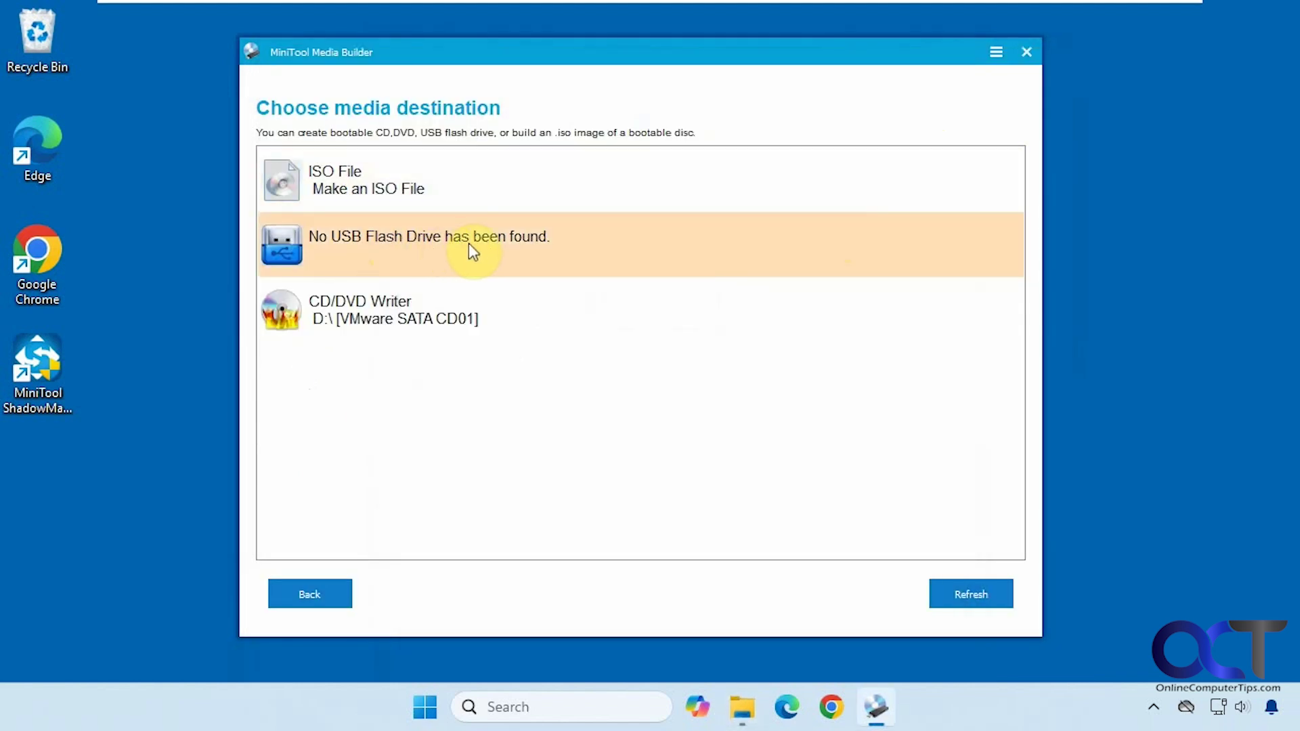
Select the CD/DVD Writer D:\ destination, then close Media Builder without building media
click(516, 328)
click(1027, 53)
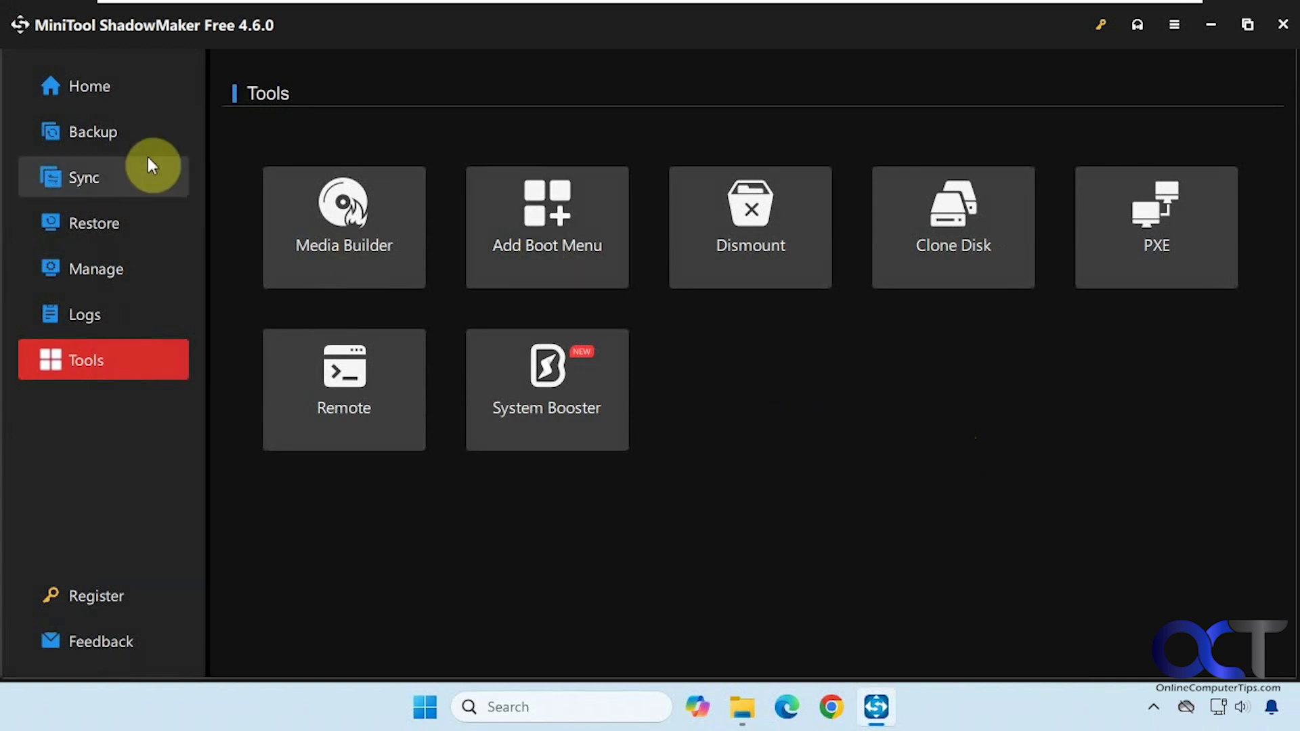
Set the backup source to Disk 1 with all four partitions ticked, including the 16 MB and 642 MB ones
click(112, 132)
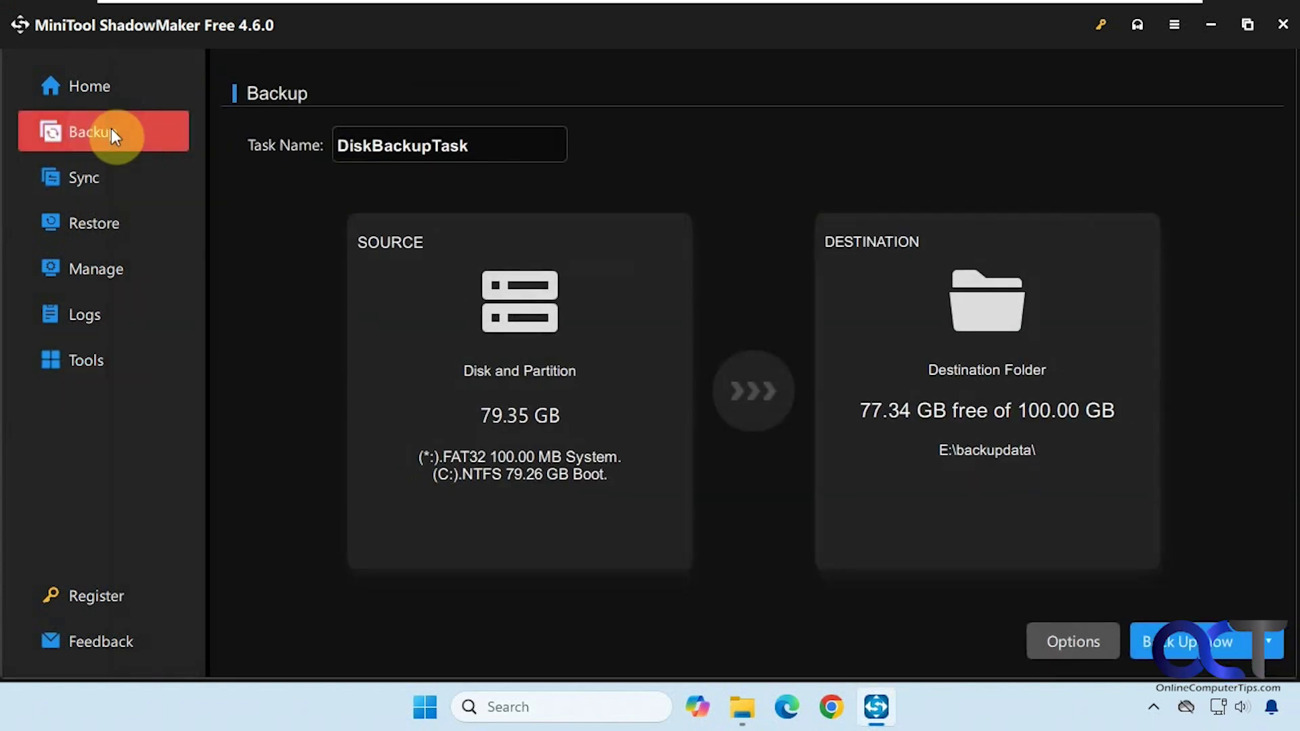
click(535, 366)
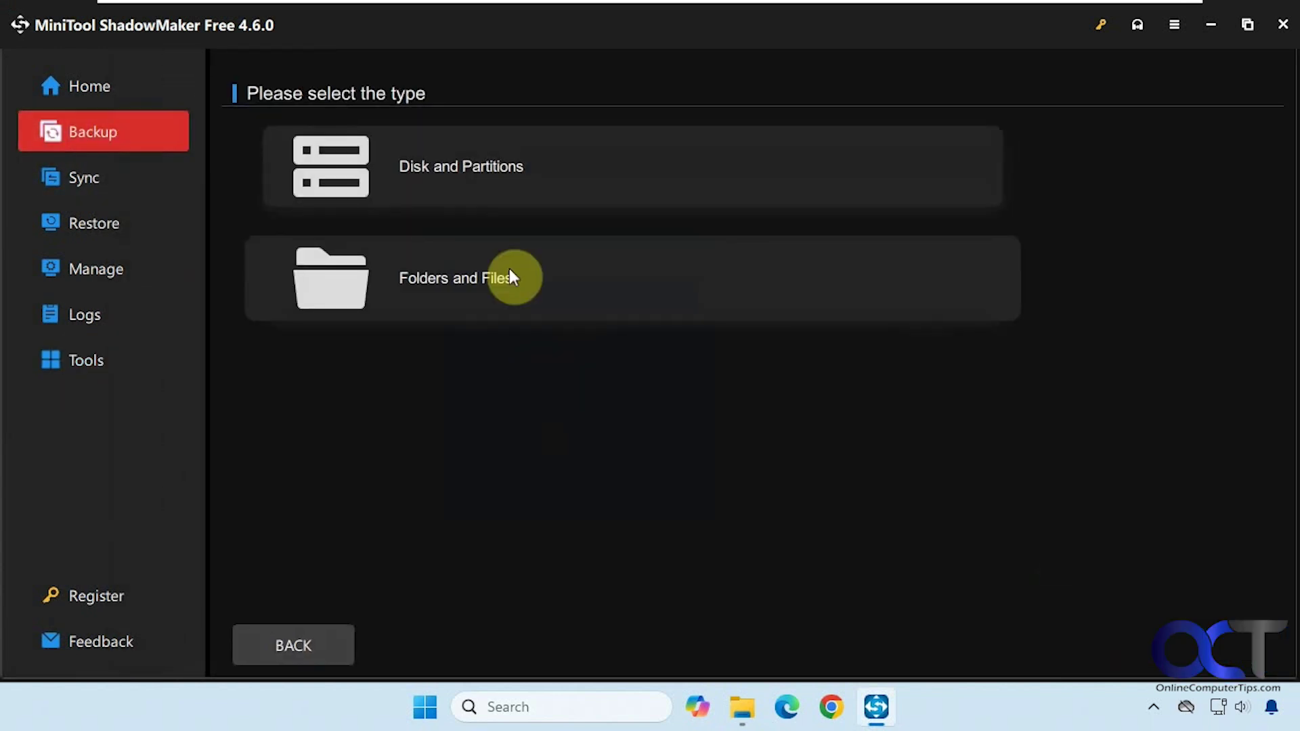
click(501, 175)
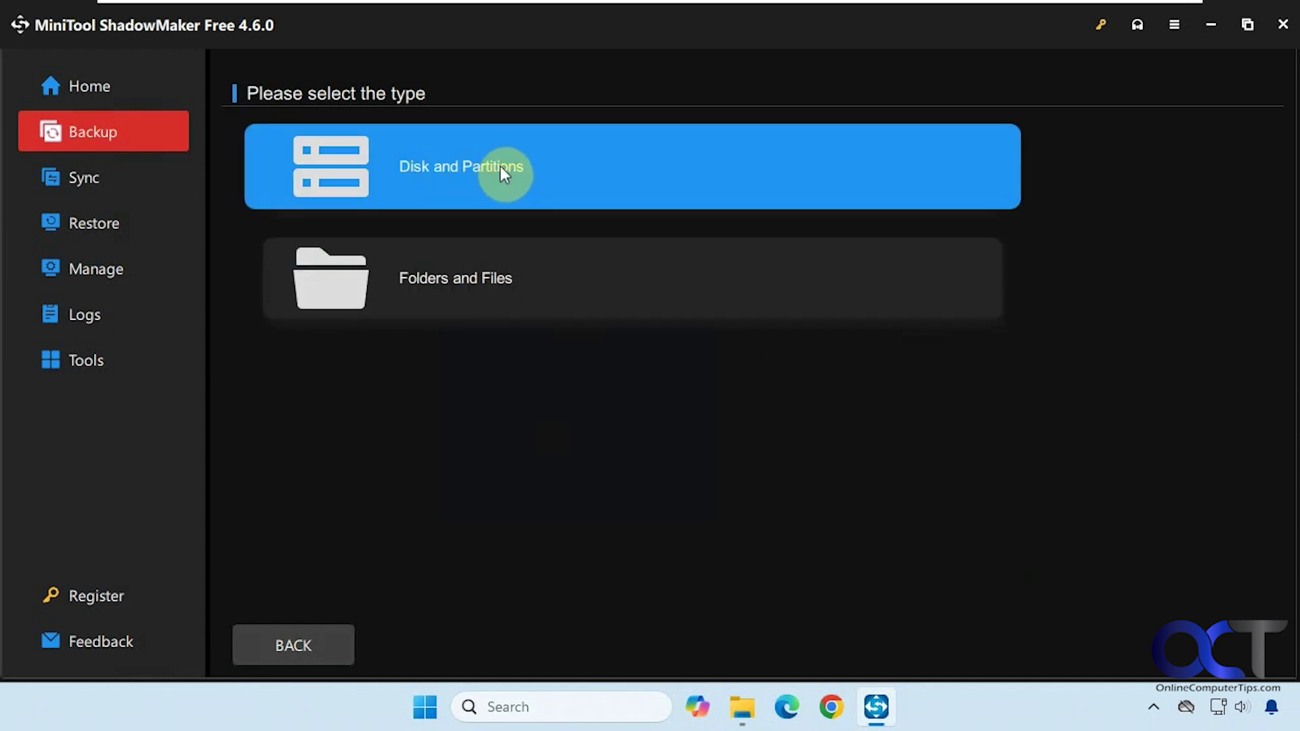
click(502, 174)
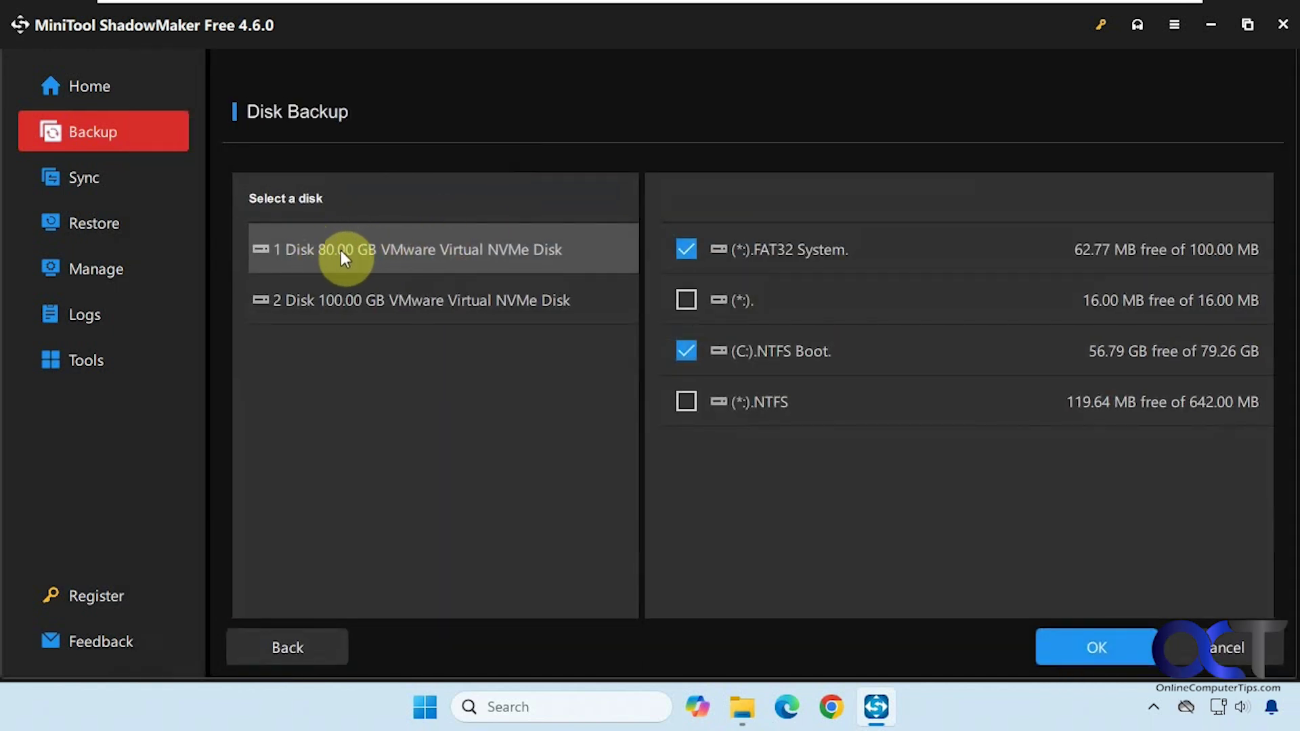
click(686, 301)
click(687, 402)
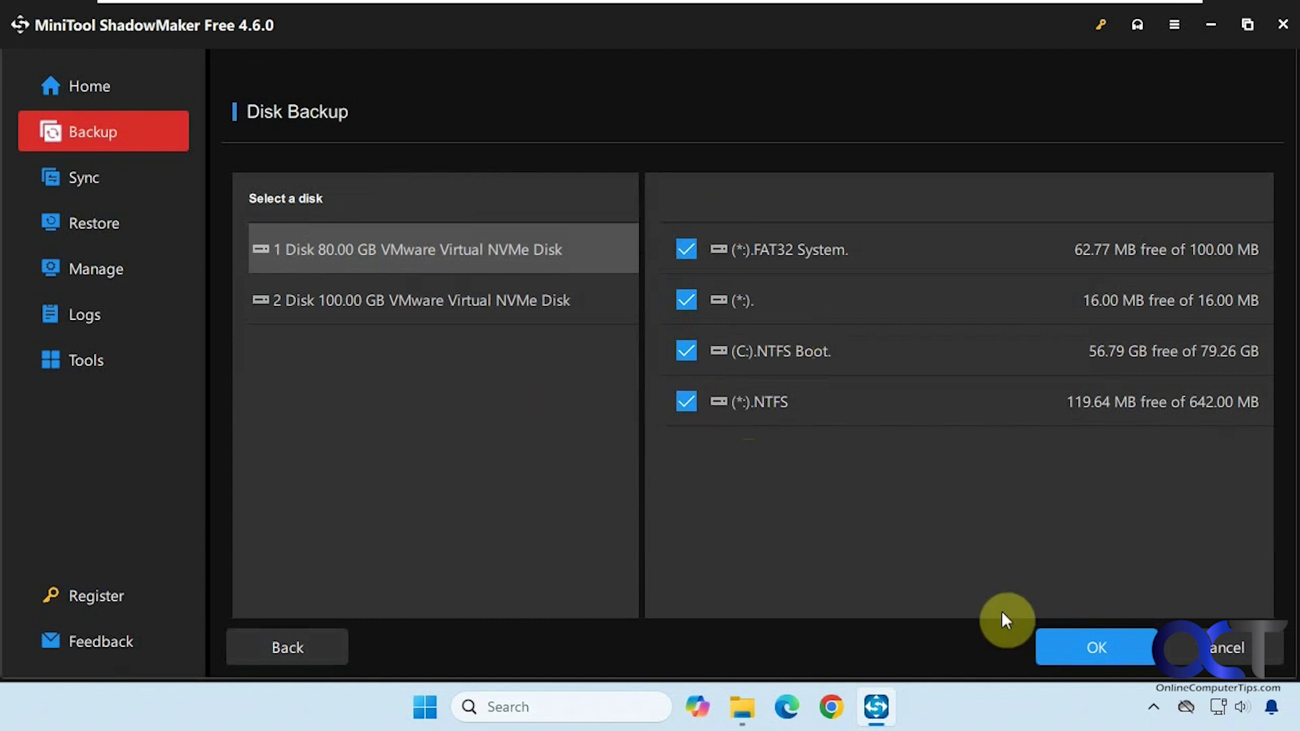
Confirm the four-partition source and set E:\Backups as the backup destination
click(1074, 640)
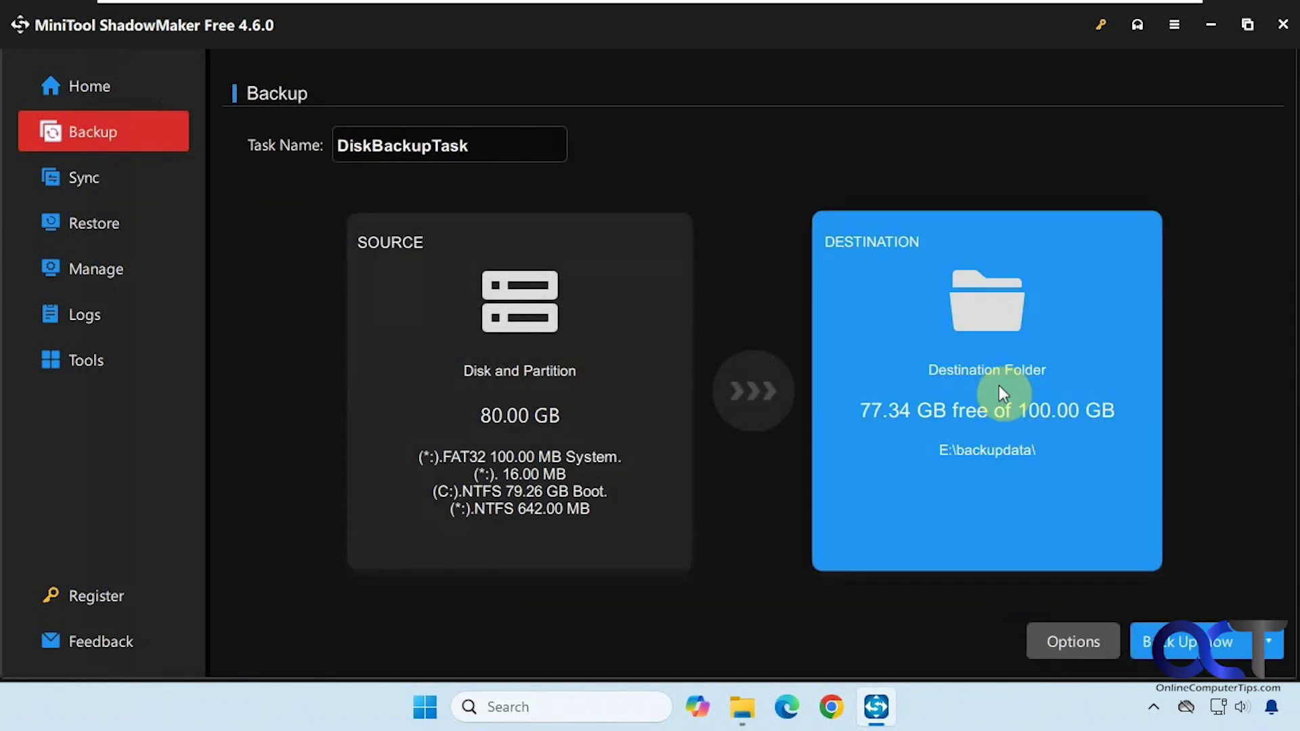
click(998, 386)
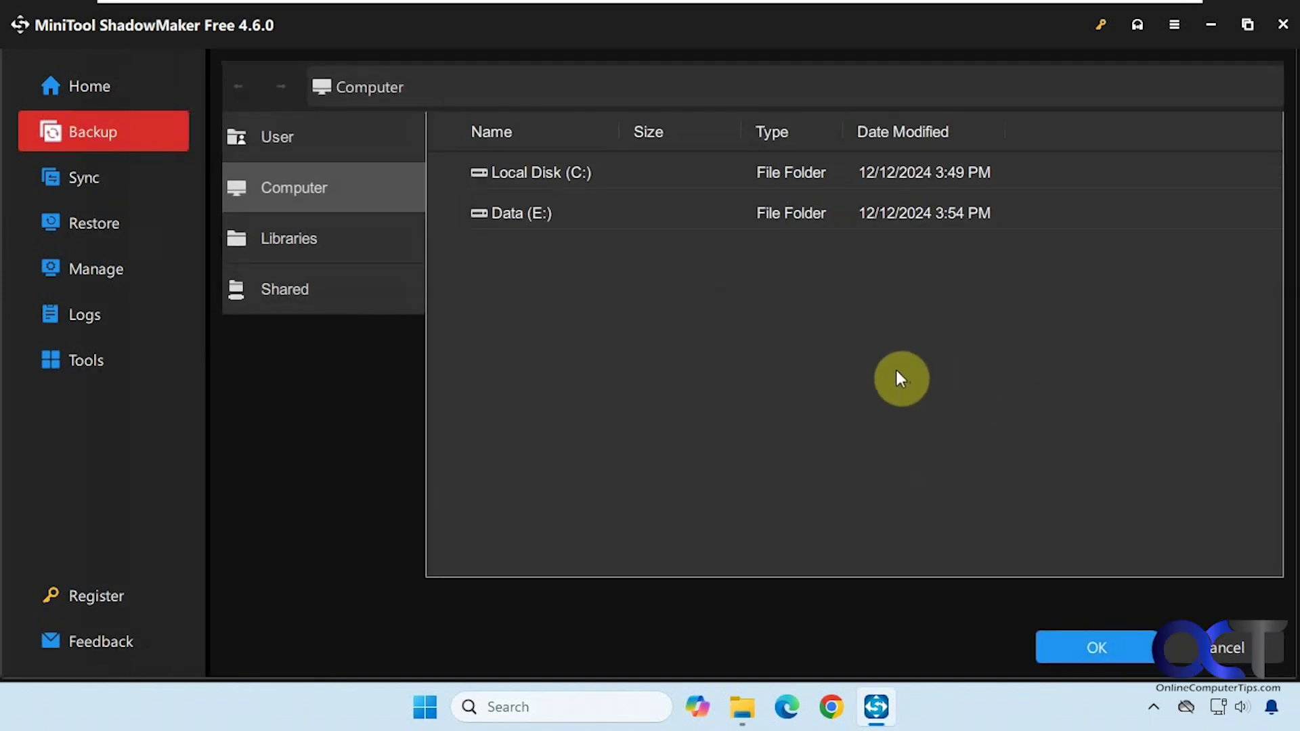
double_click(537, 215)
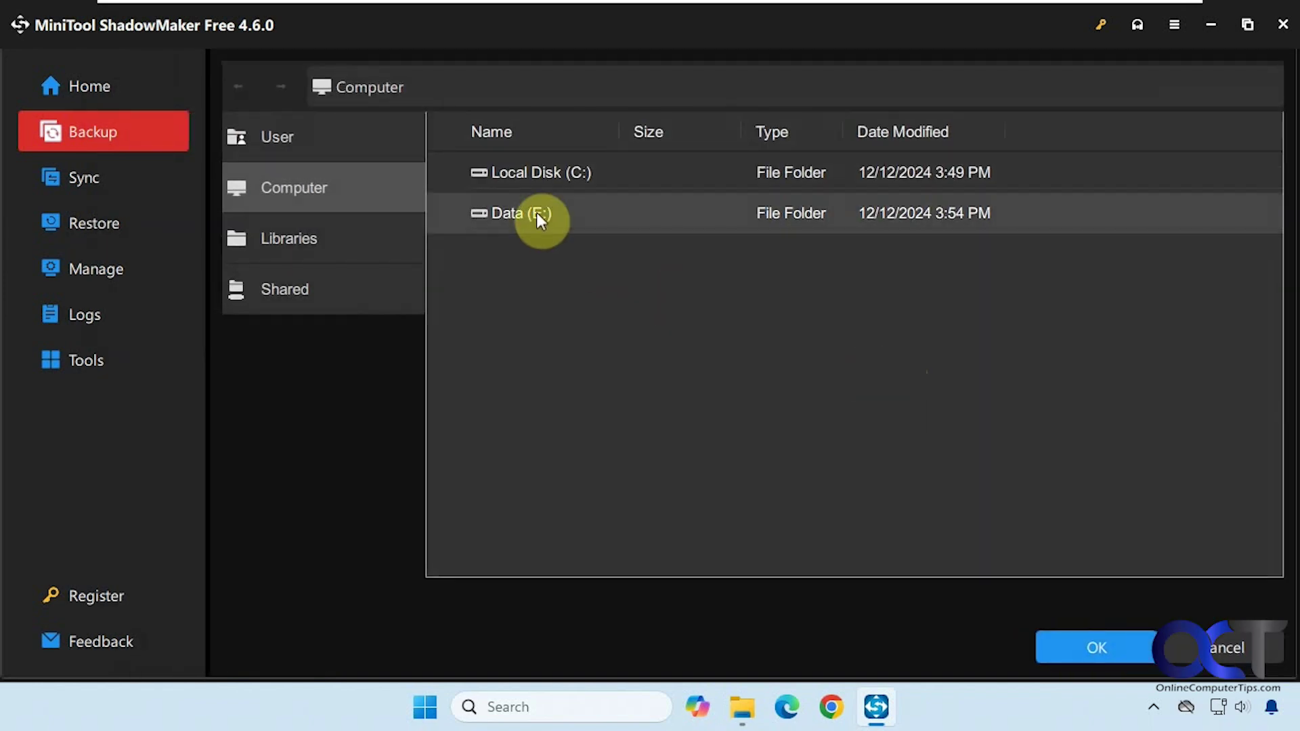
double_click(539, 174)
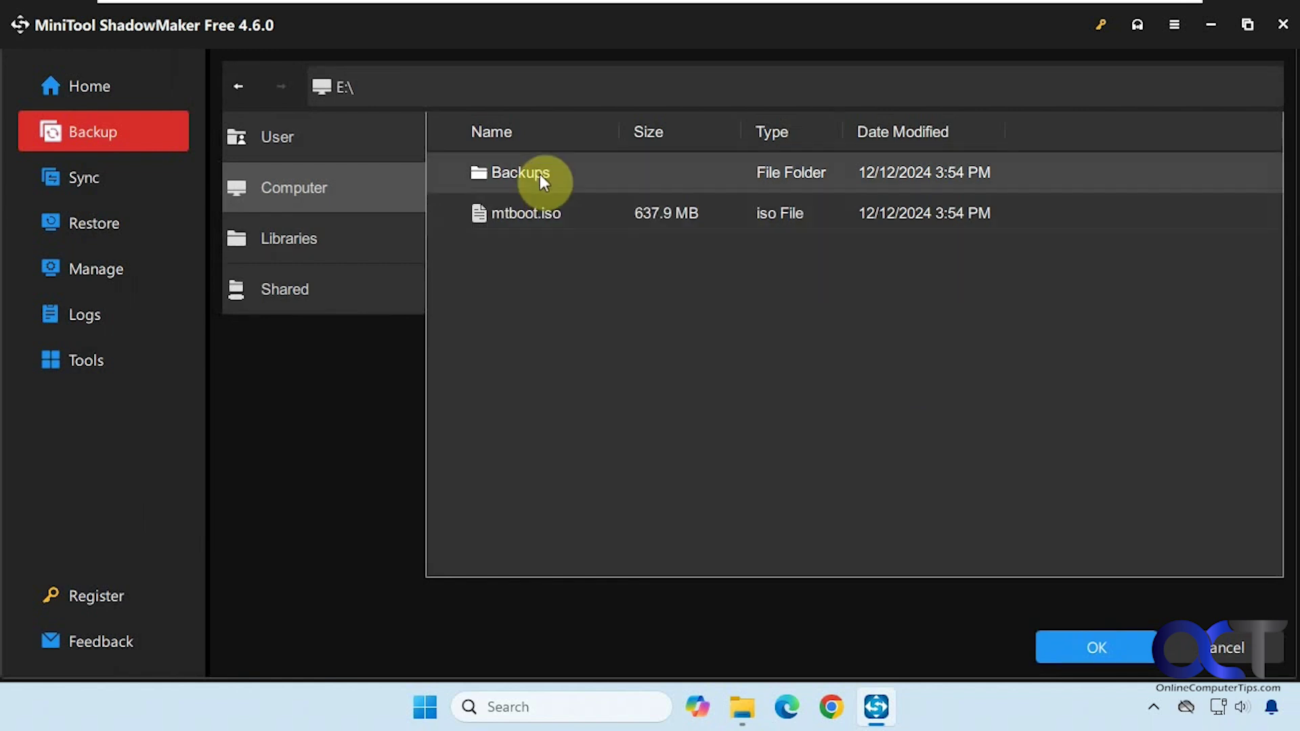
click(1087, 643)
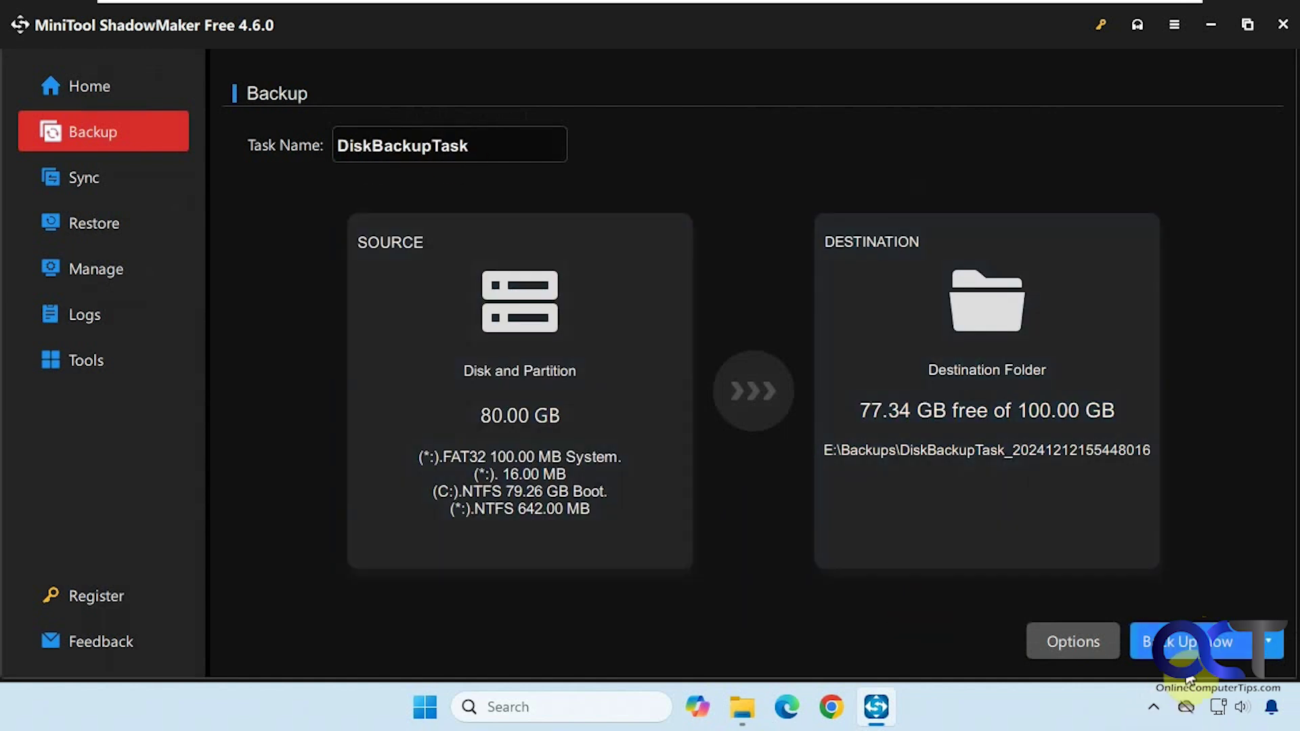
Start the disk backup immediately and confirm, leaving it running on the Manage page
click(1268, 643)
click(880, 619)
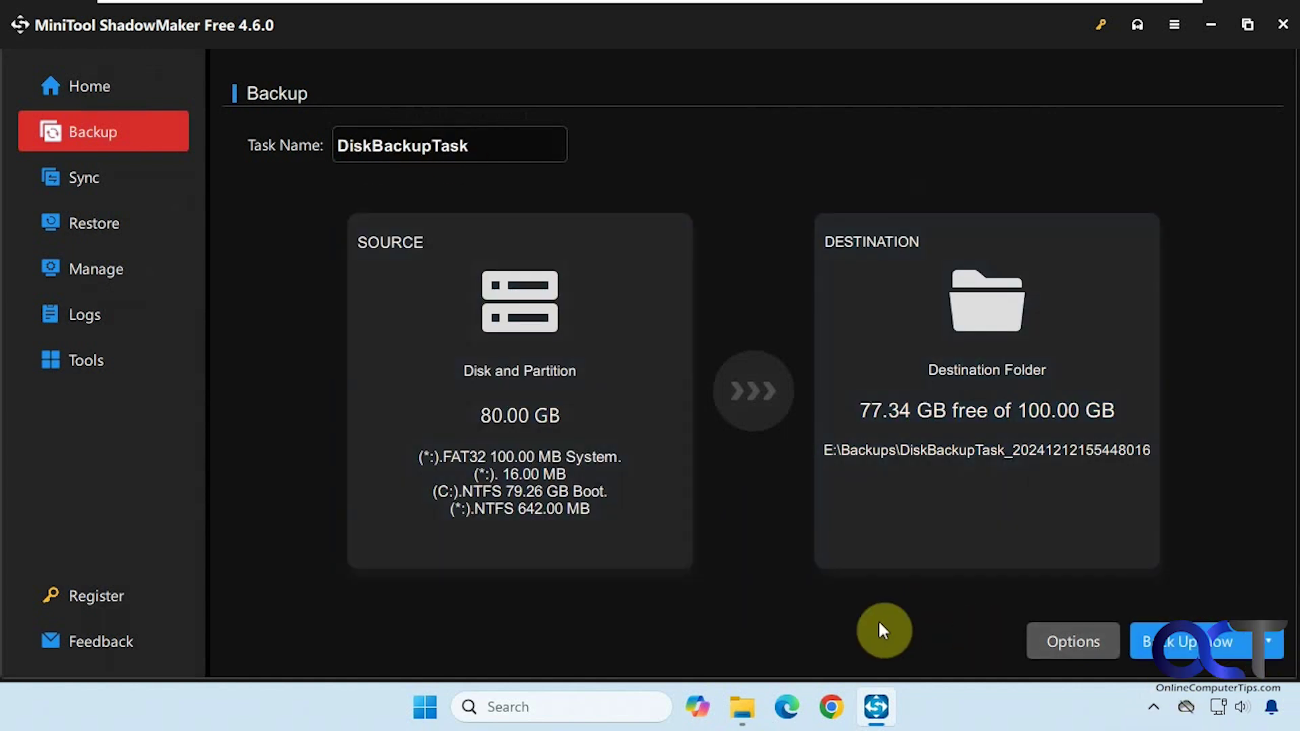
click(1133, 636)
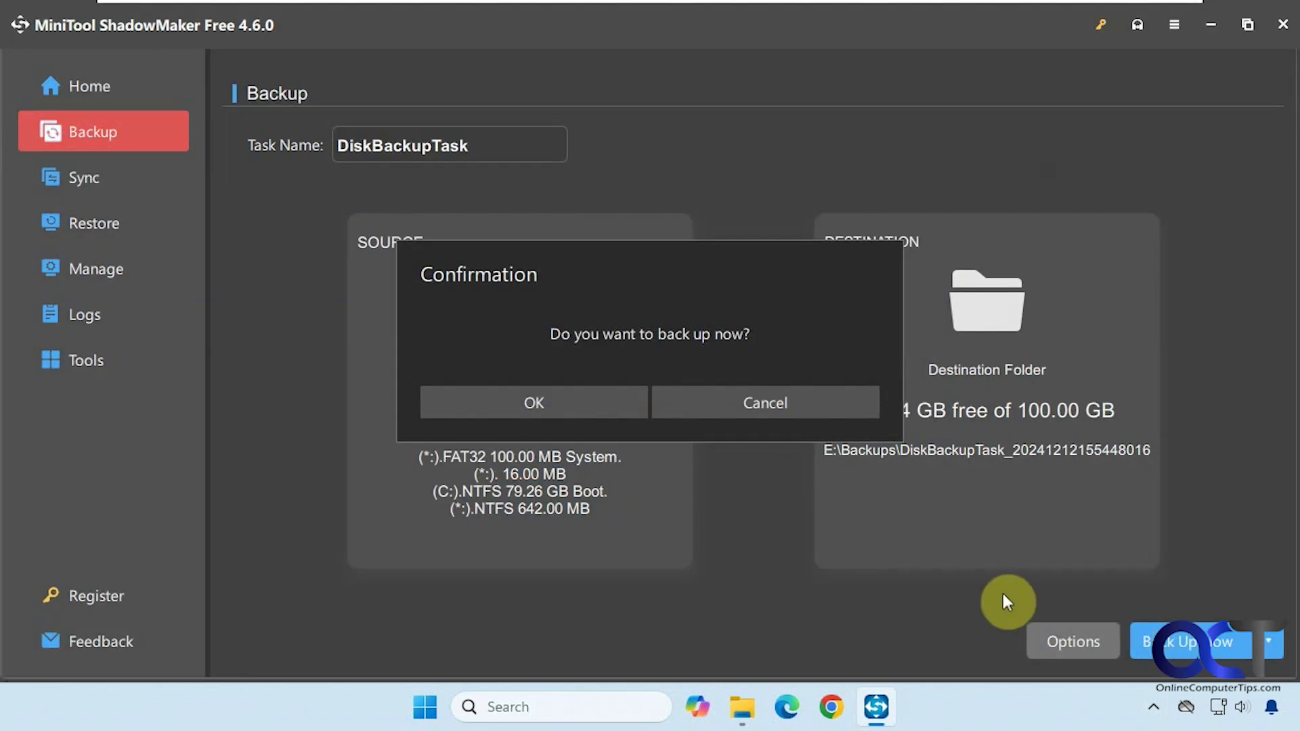
click(592, 405)
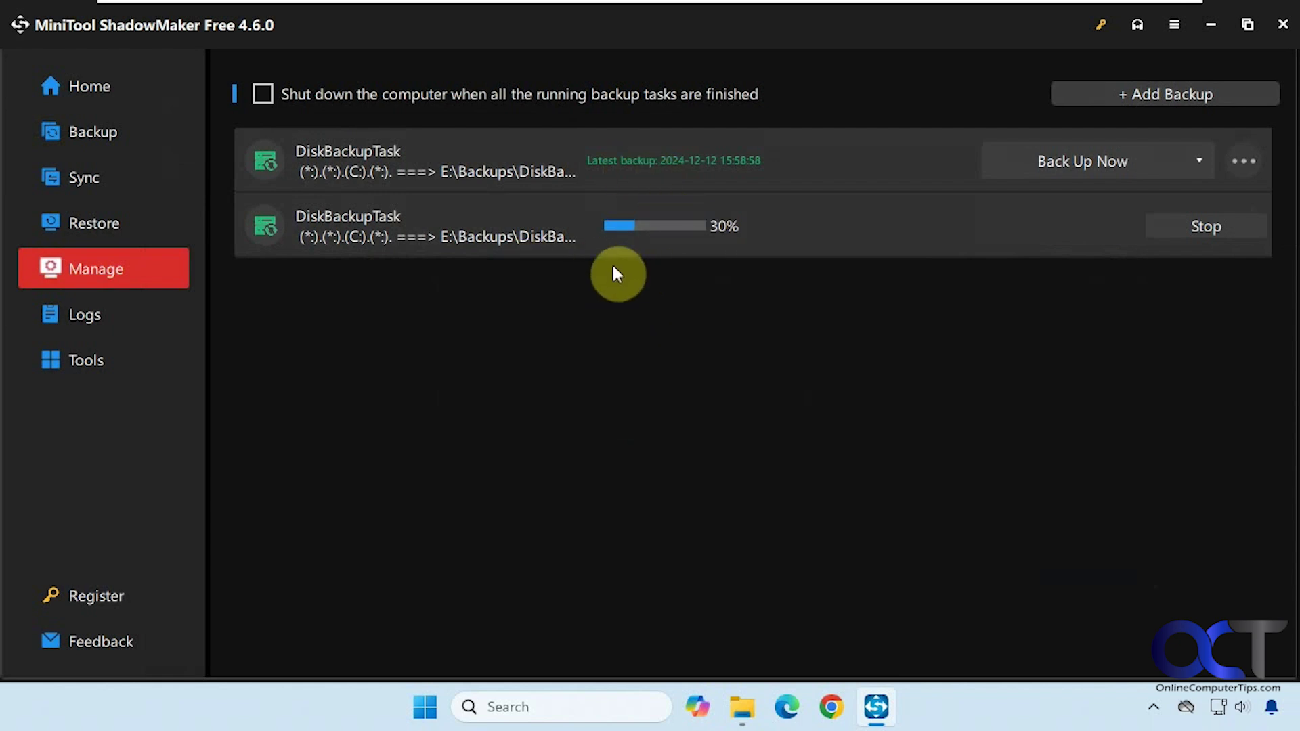
click(745, 704)
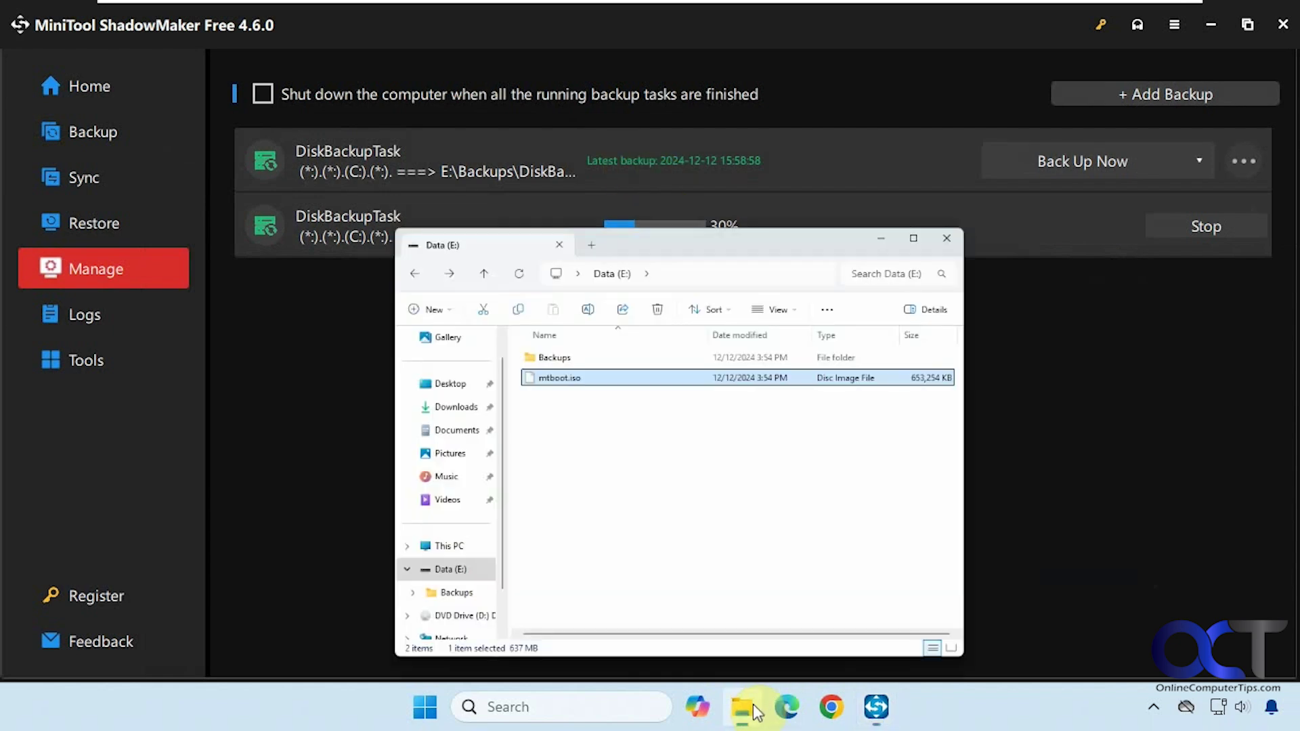
click(522, 237)
double_click(522, 239)
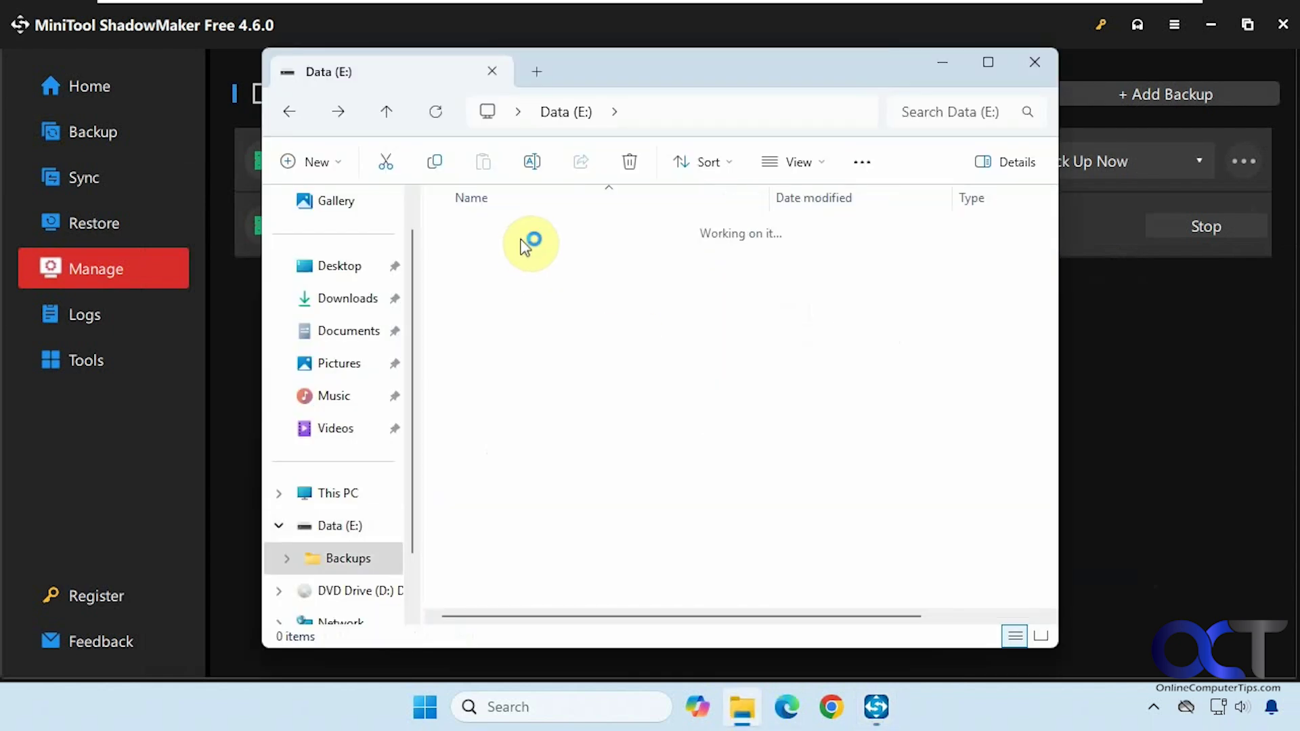
double_click(527, 234)
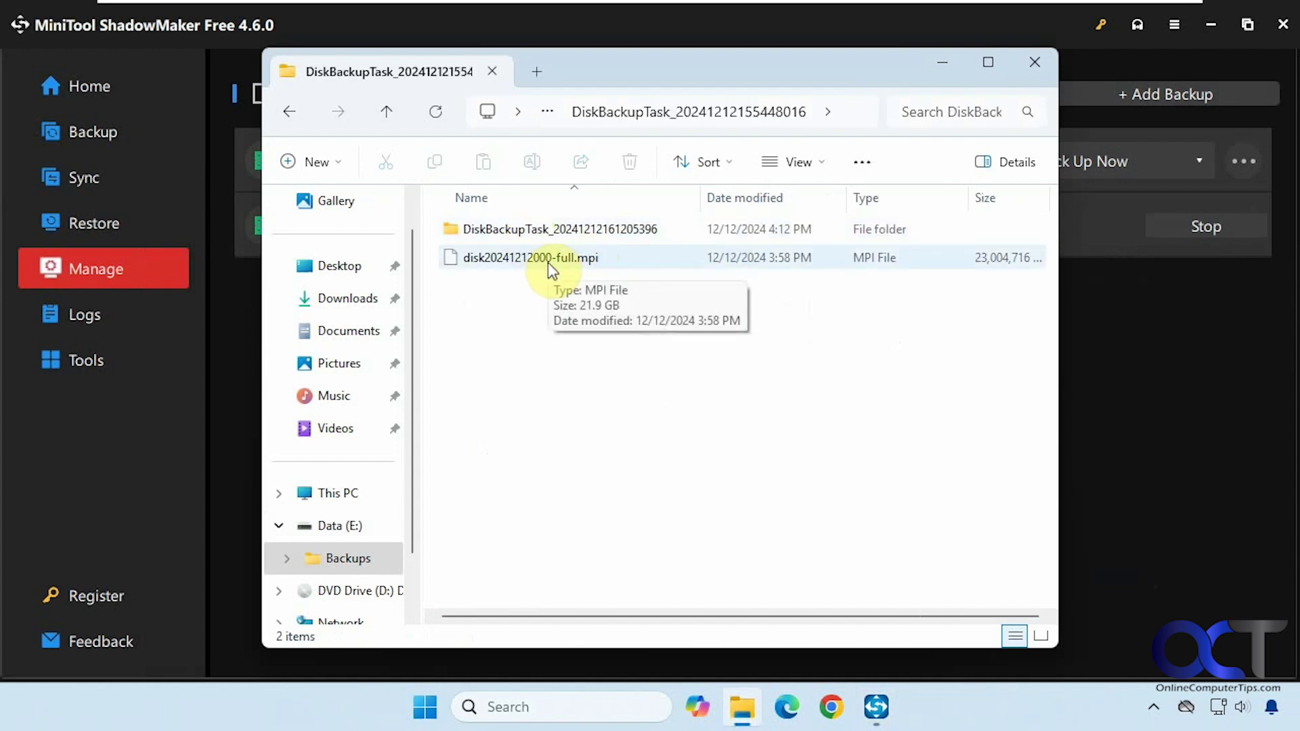
double_click(550, 234)
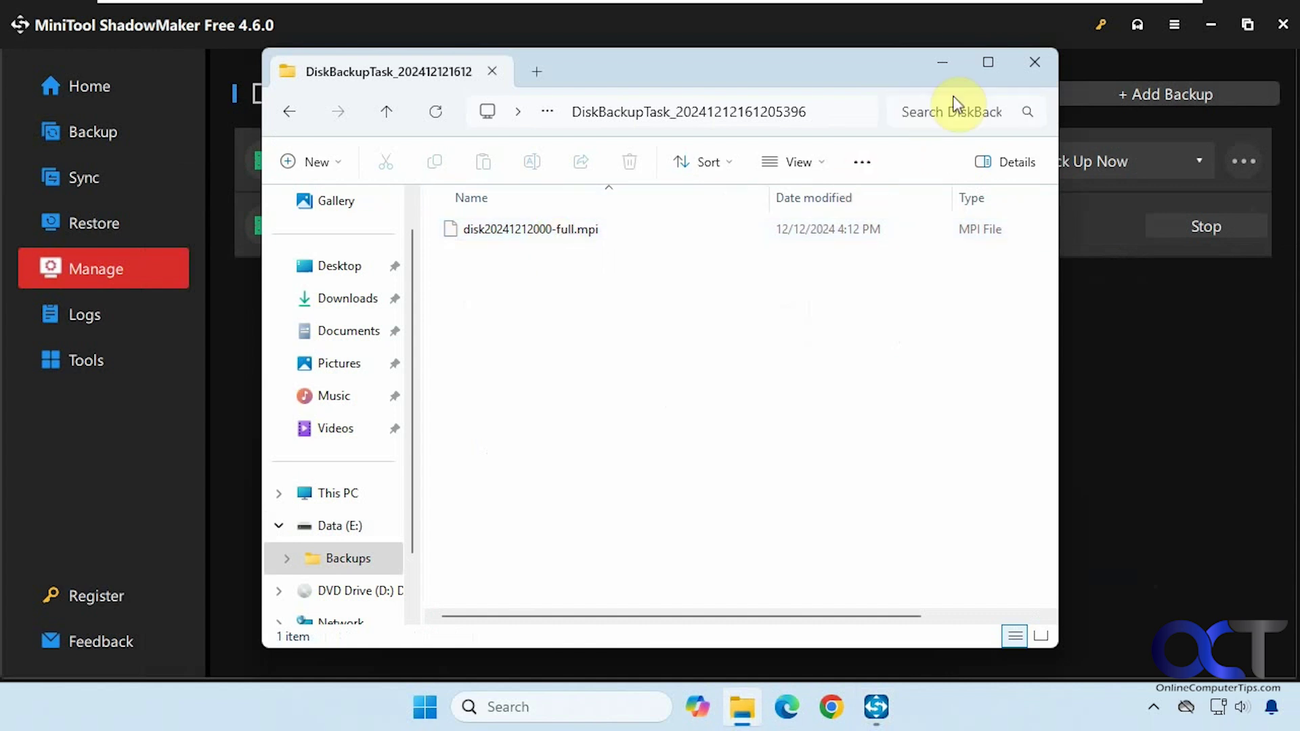
click(1032, 63)
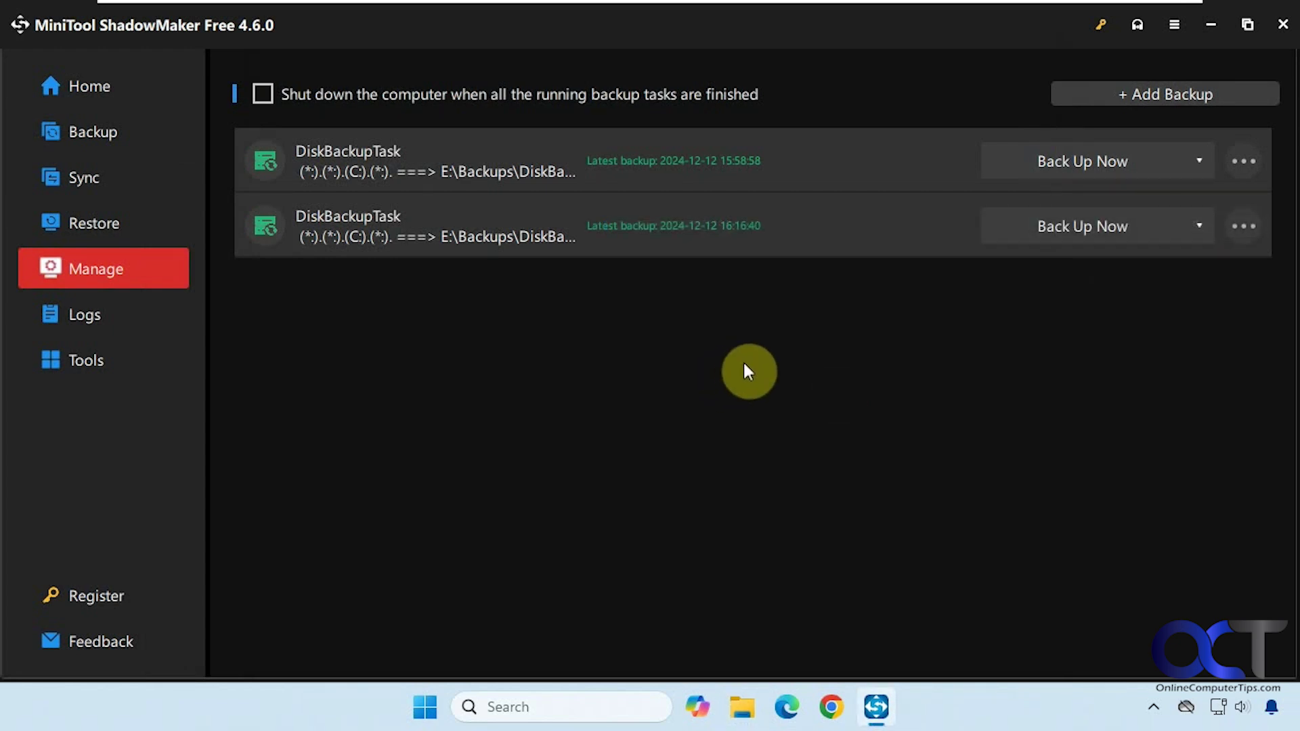
Try Browse on the newer DiskBackupTask, acknowledge the use-Mount notice, and reopen its actions menu
click(1203, 226)
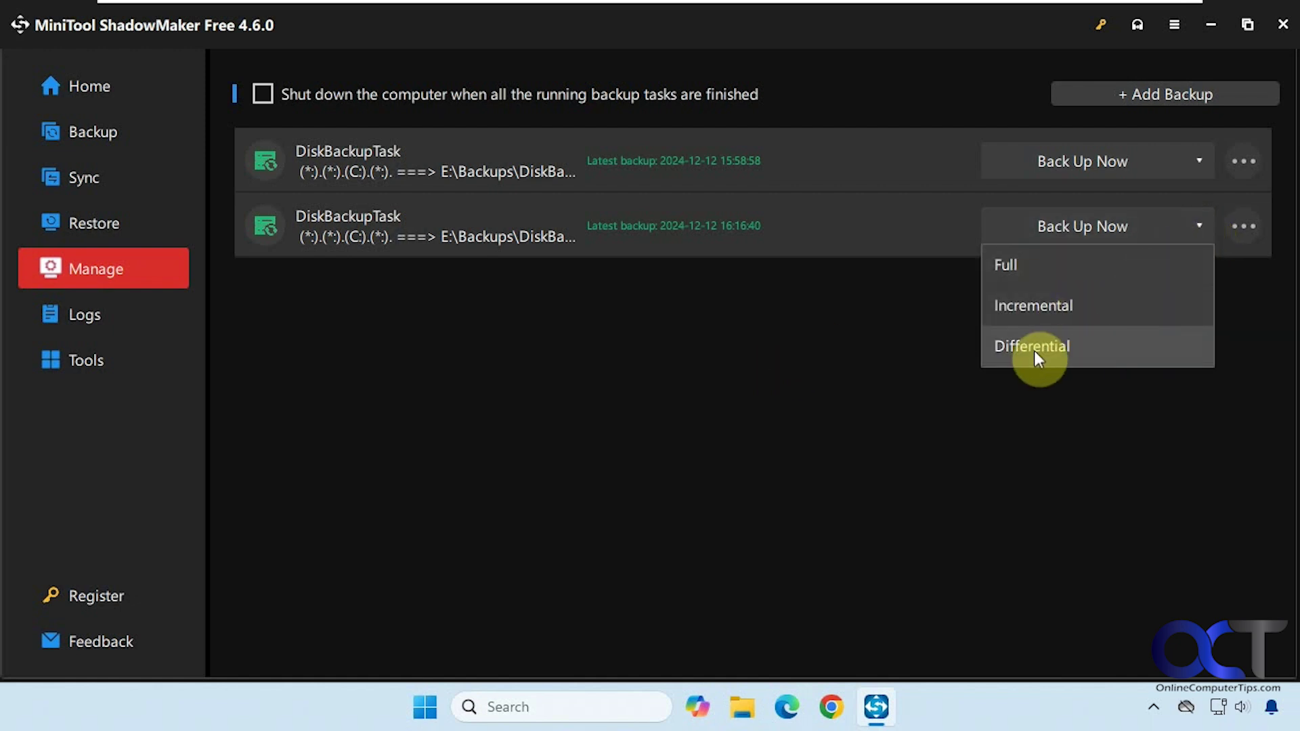
click(860, 372)
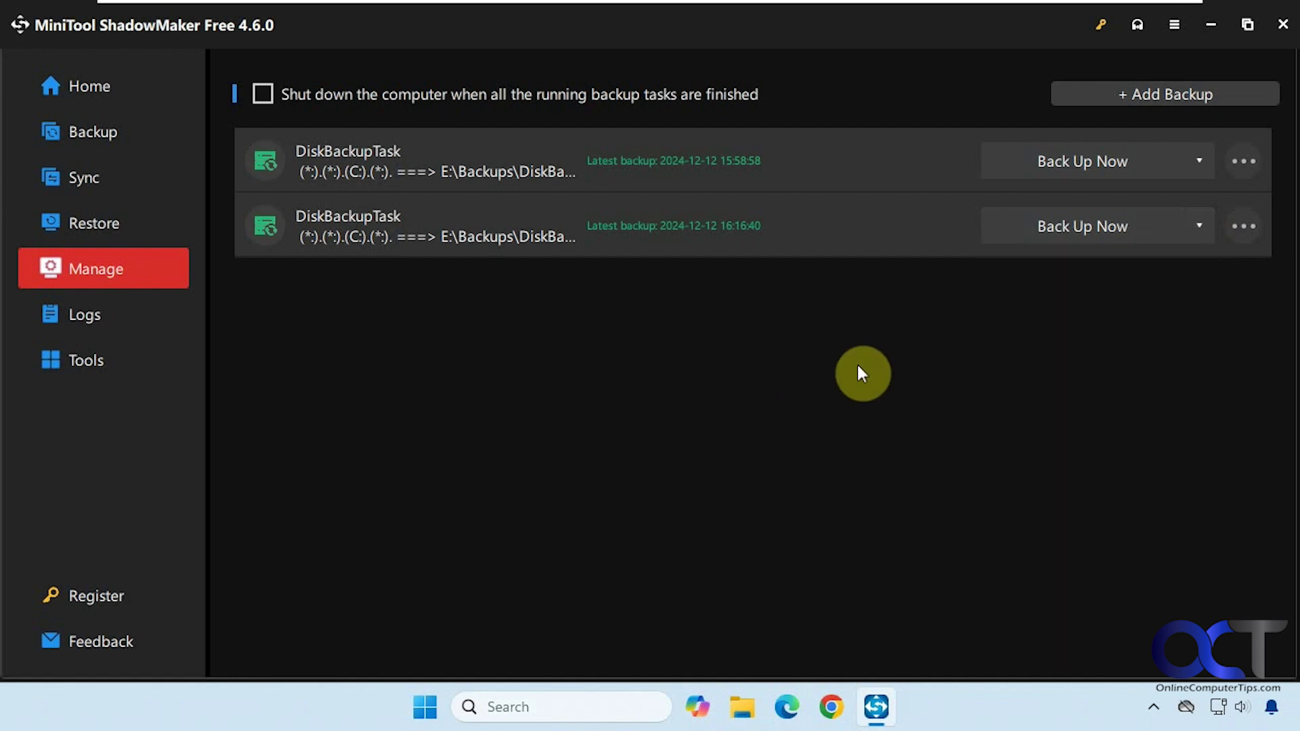
click(1238, 231)
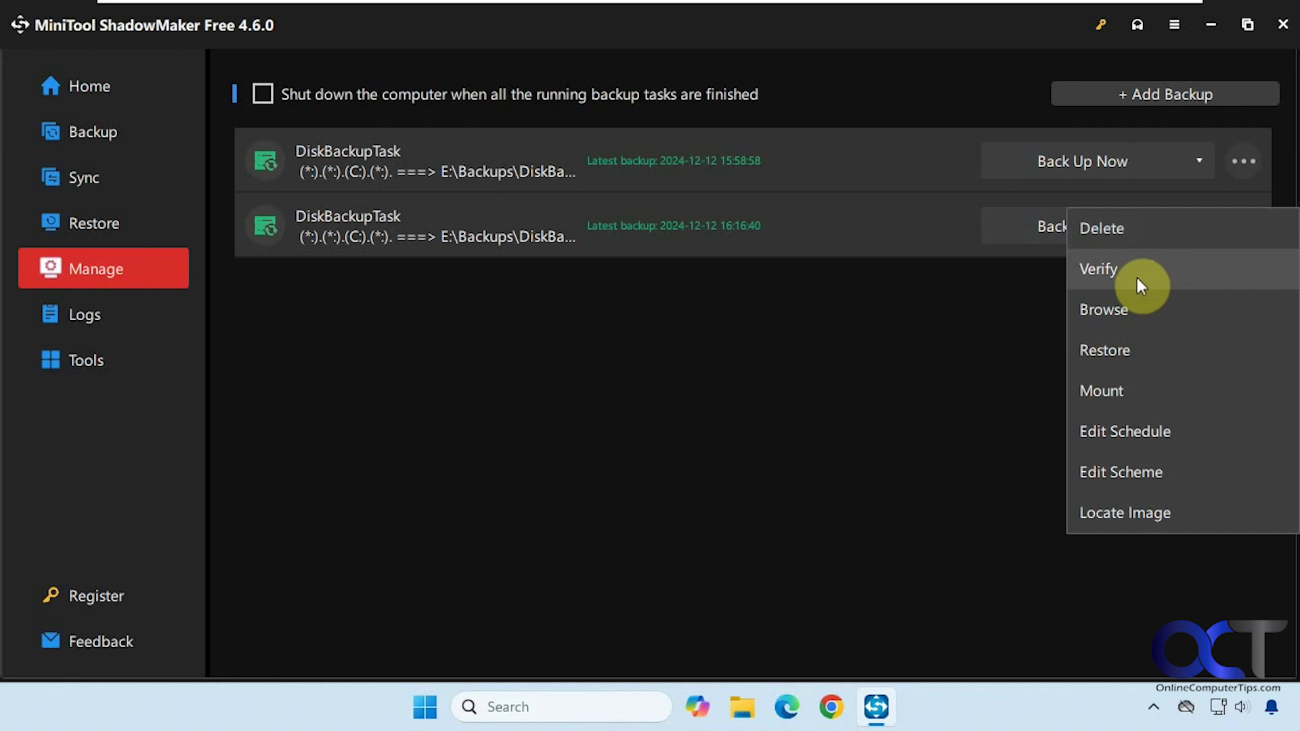
click(1128, 306)
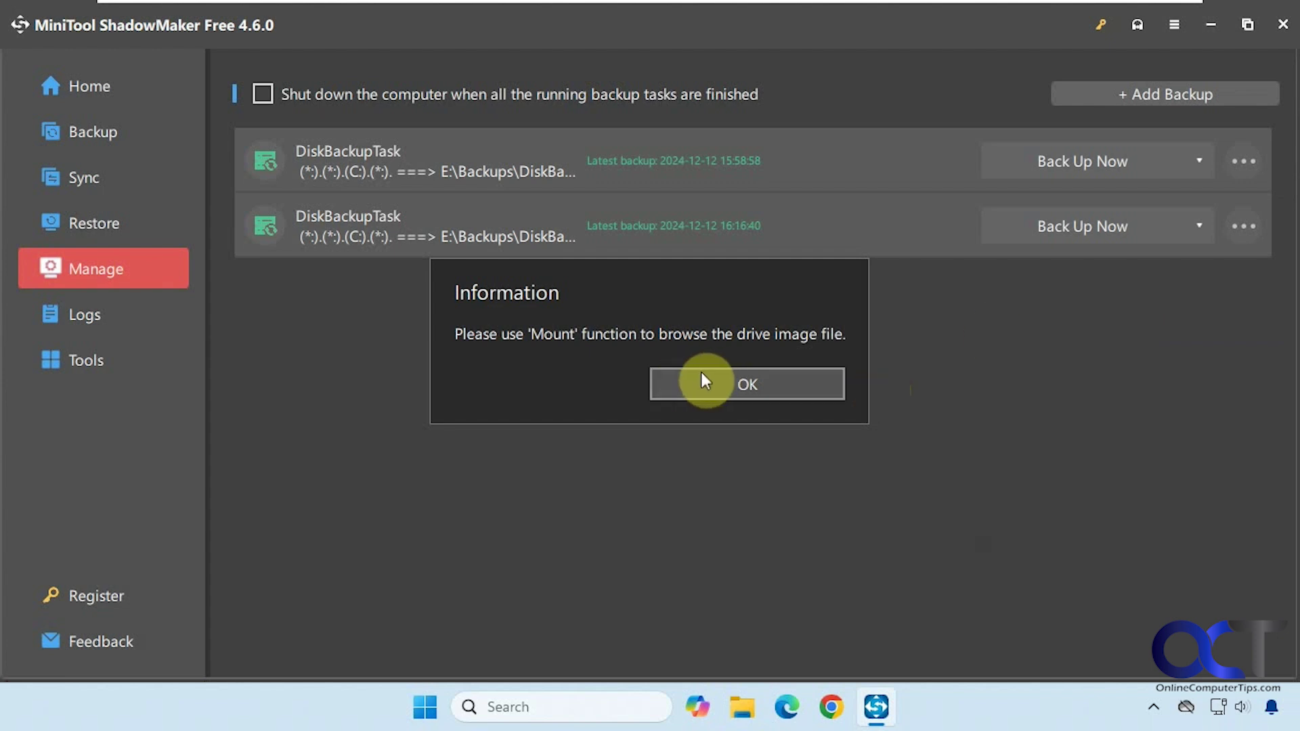
click(731, 384)
click(1248, 230)
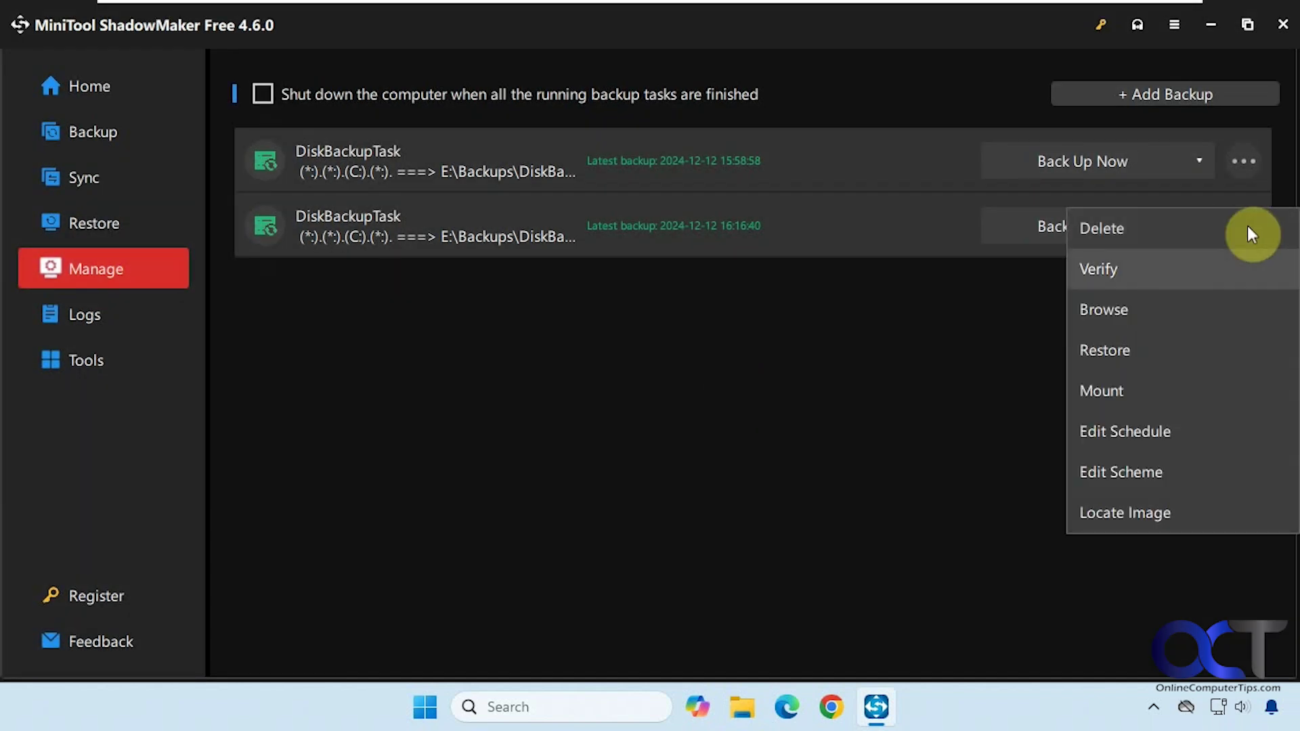
Mount the C: NTFS 79.26 GB partition from the 12/12/2024 4:12 PM backup version
click(1133, 385)
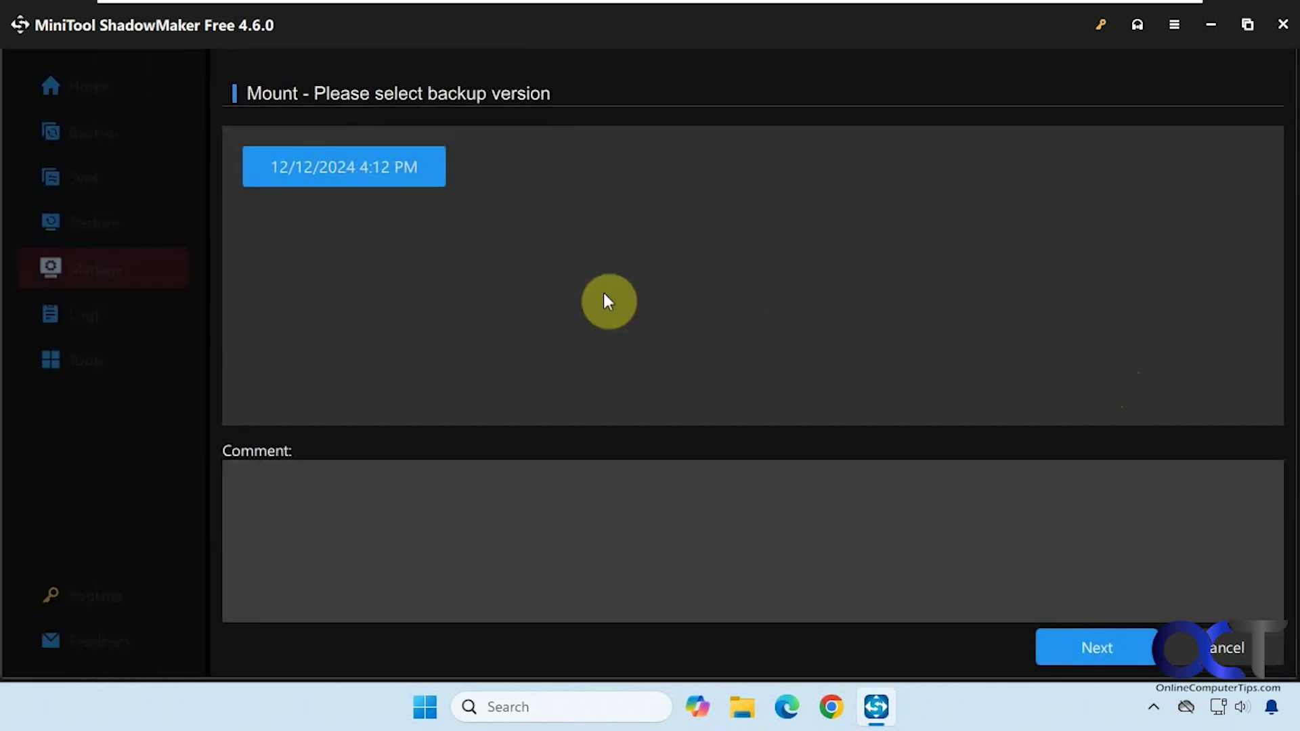
click(1082, 657)
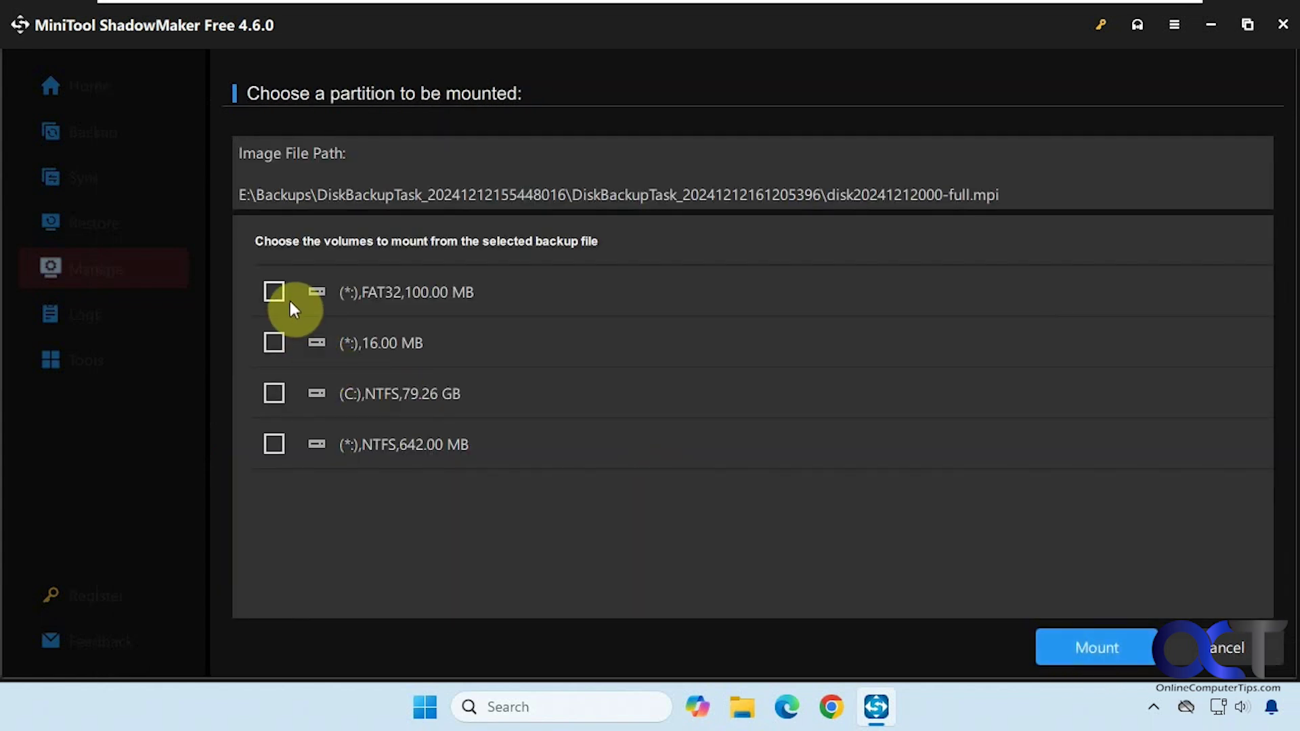
click(1115, 639)
click(586, 388)
click(685, 386)
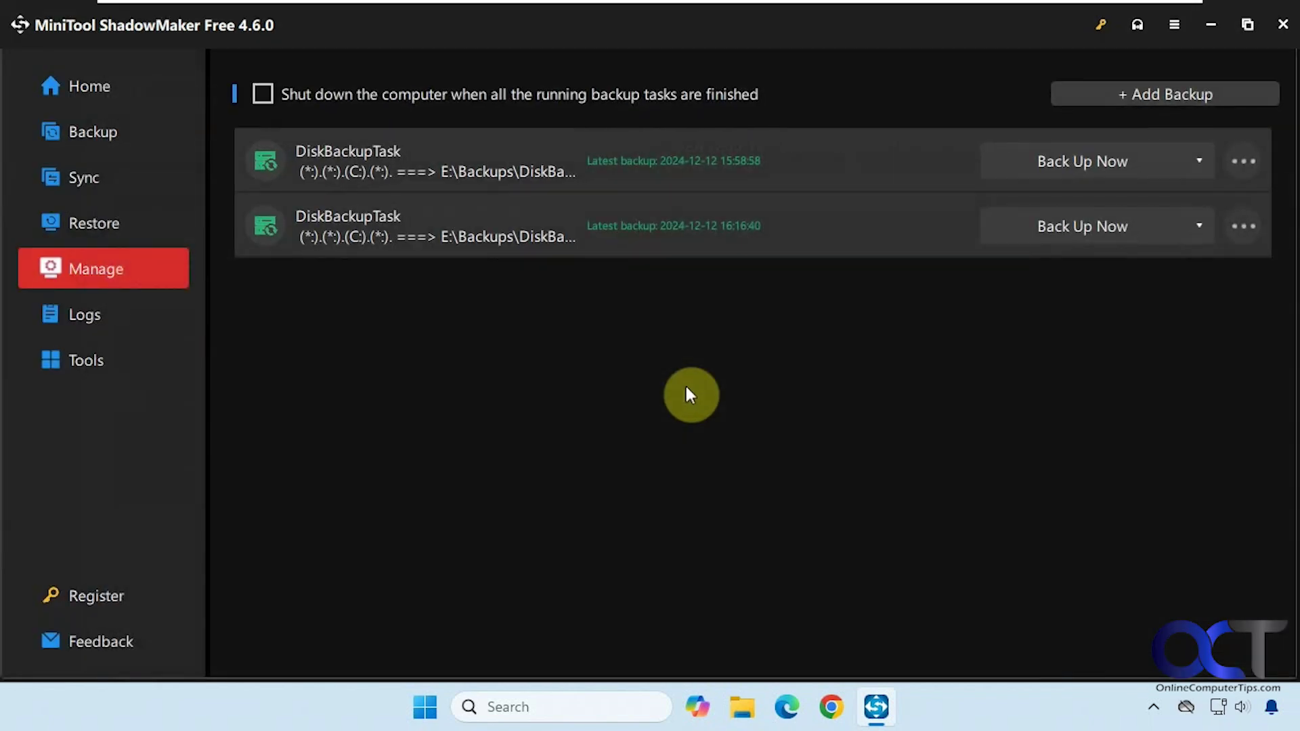
Copy Billing Info.xyz from the user's Documents folder on backup drive F: to the Desktop, then close Explorer
click(745, 706)
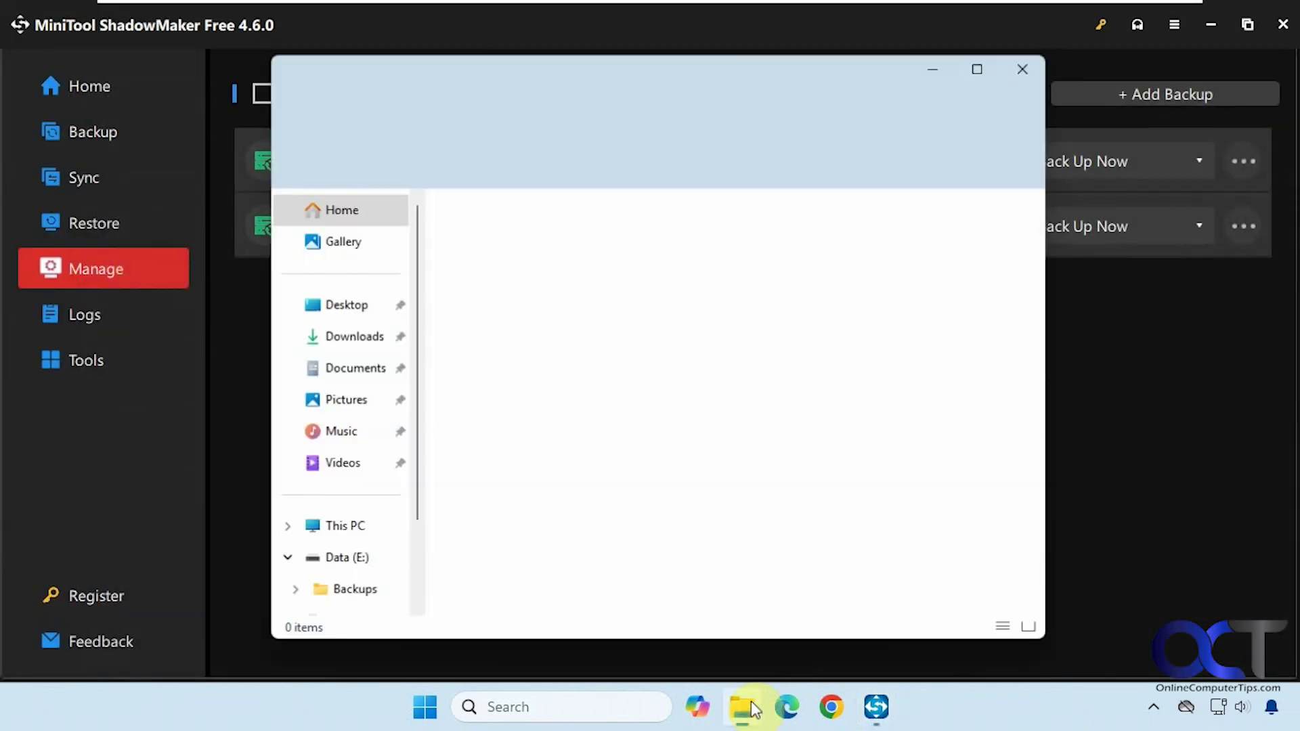
click(357, 542)
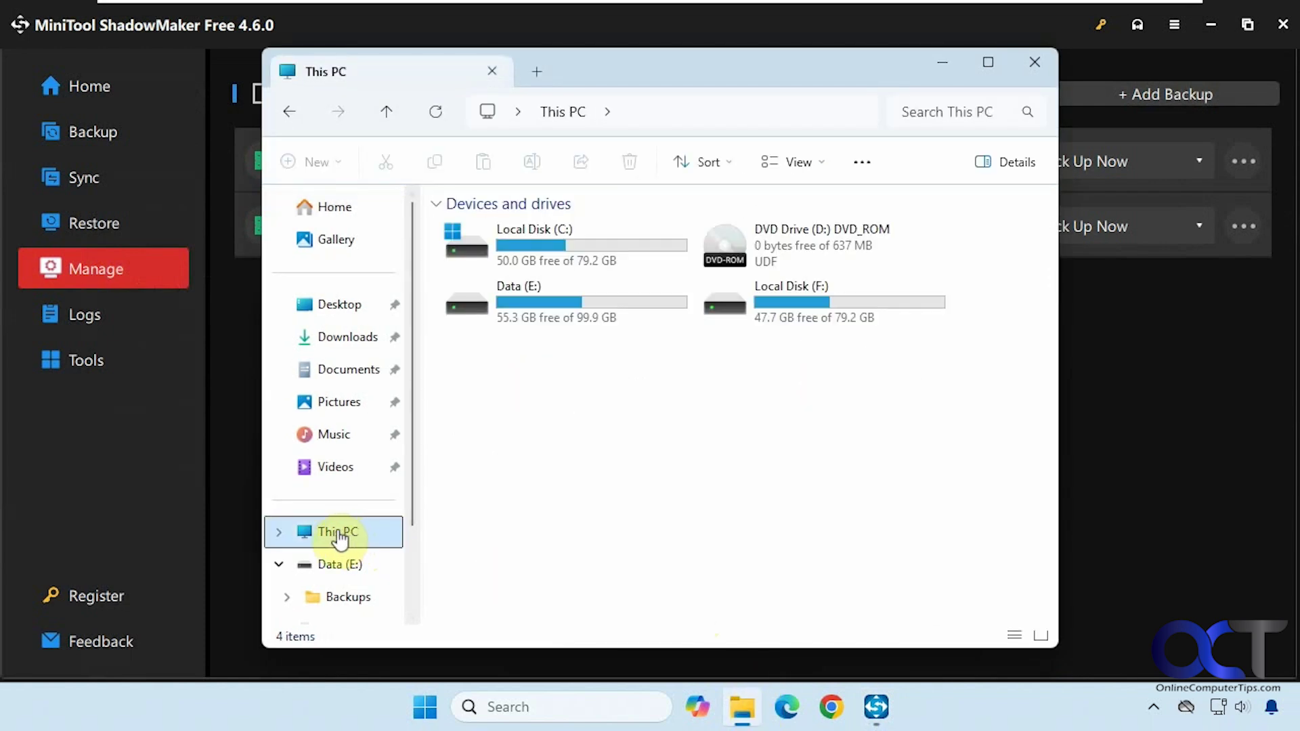
double_click(817, 300)
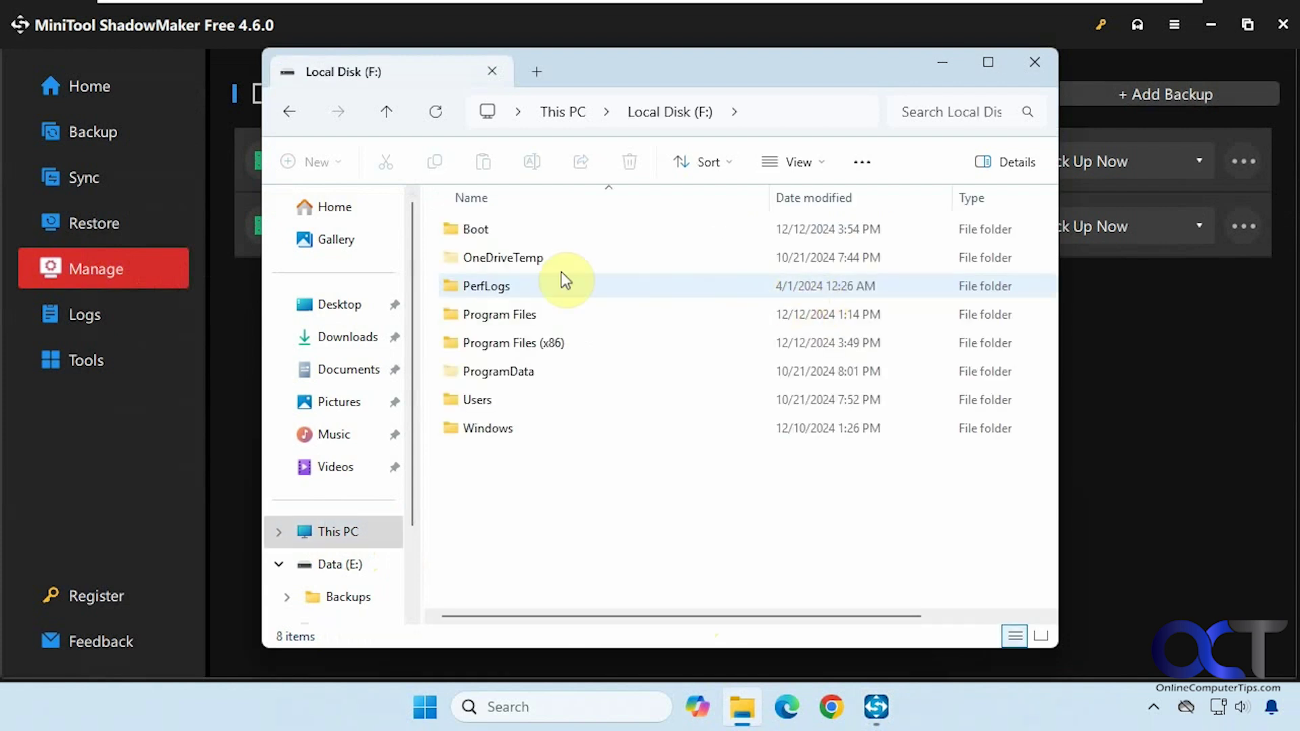
double_click(478, 401)
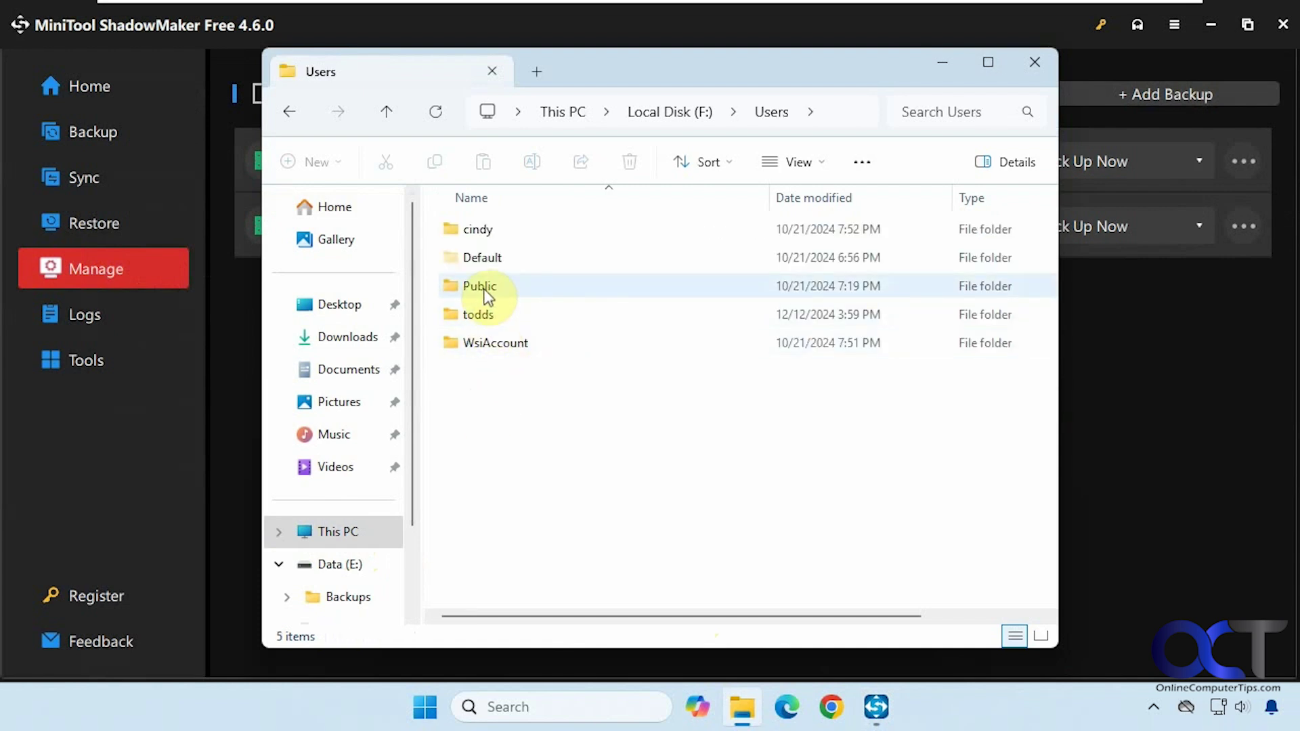
double_click(482, 315)
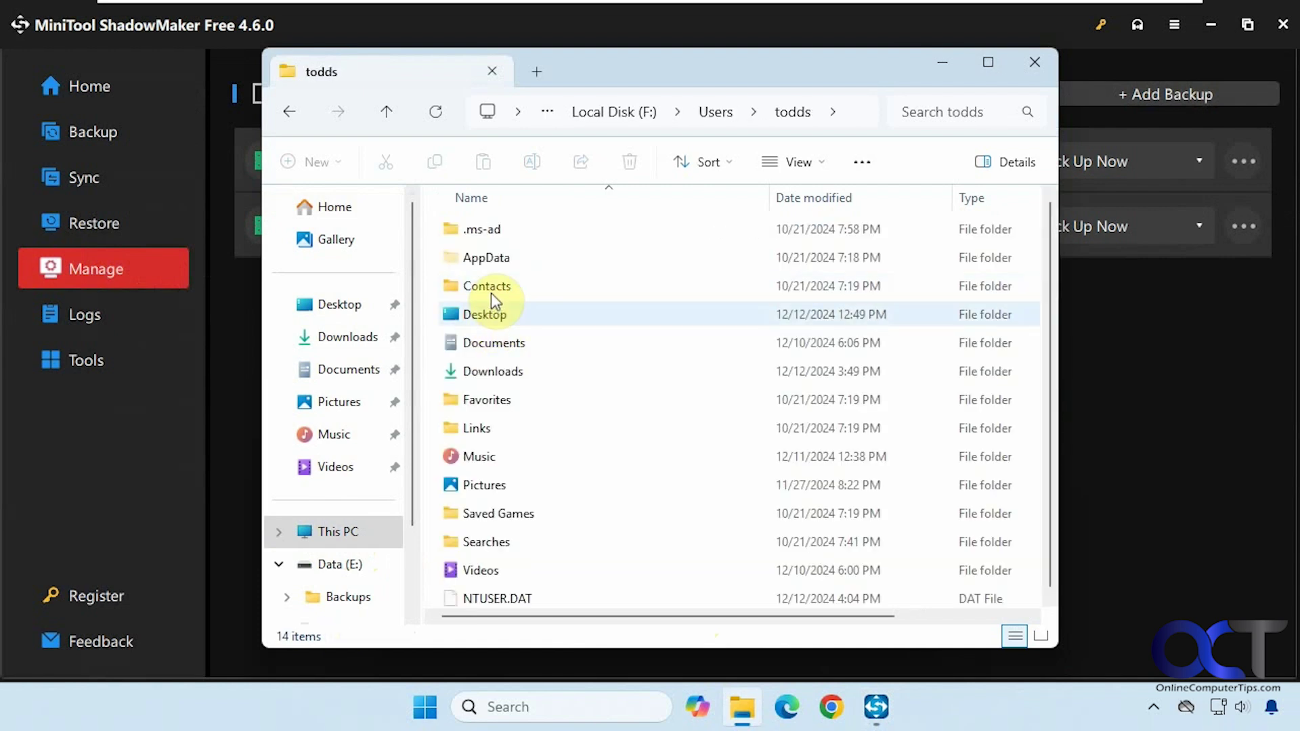
double_click(489, 341)
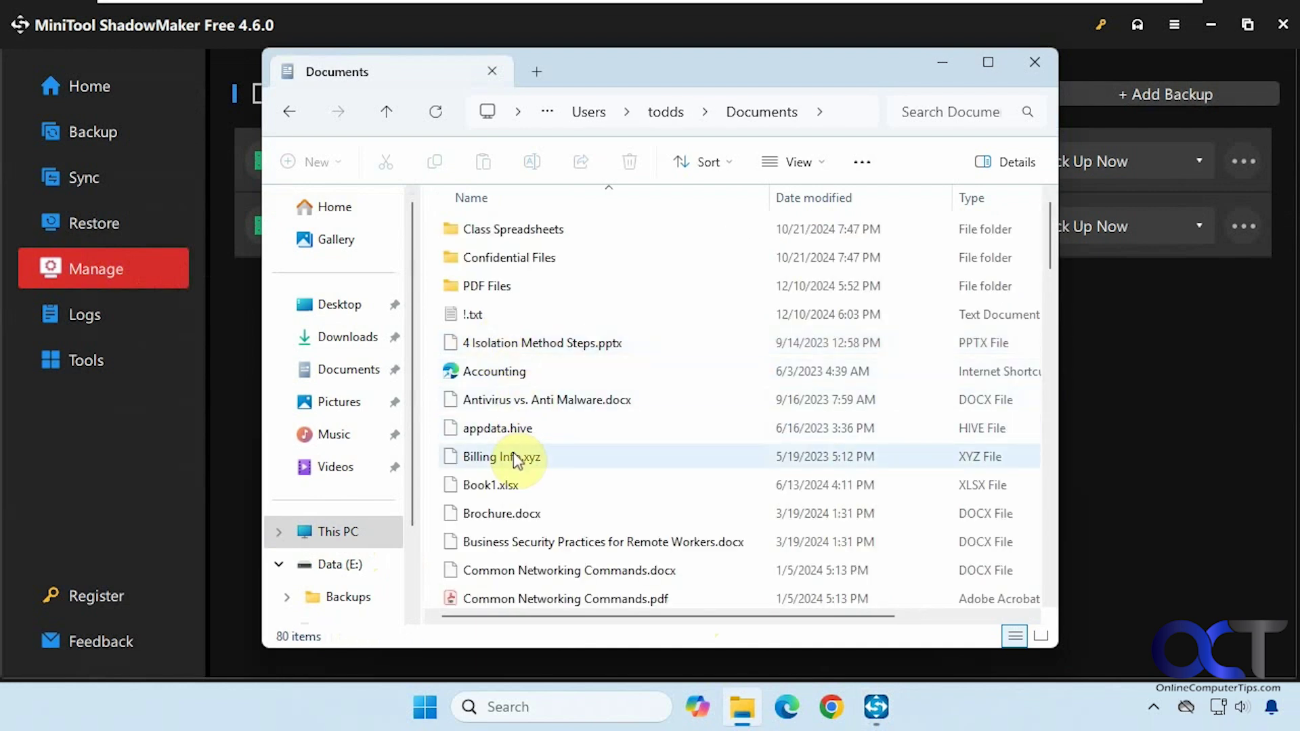
drag(514, 459, 340, 313)
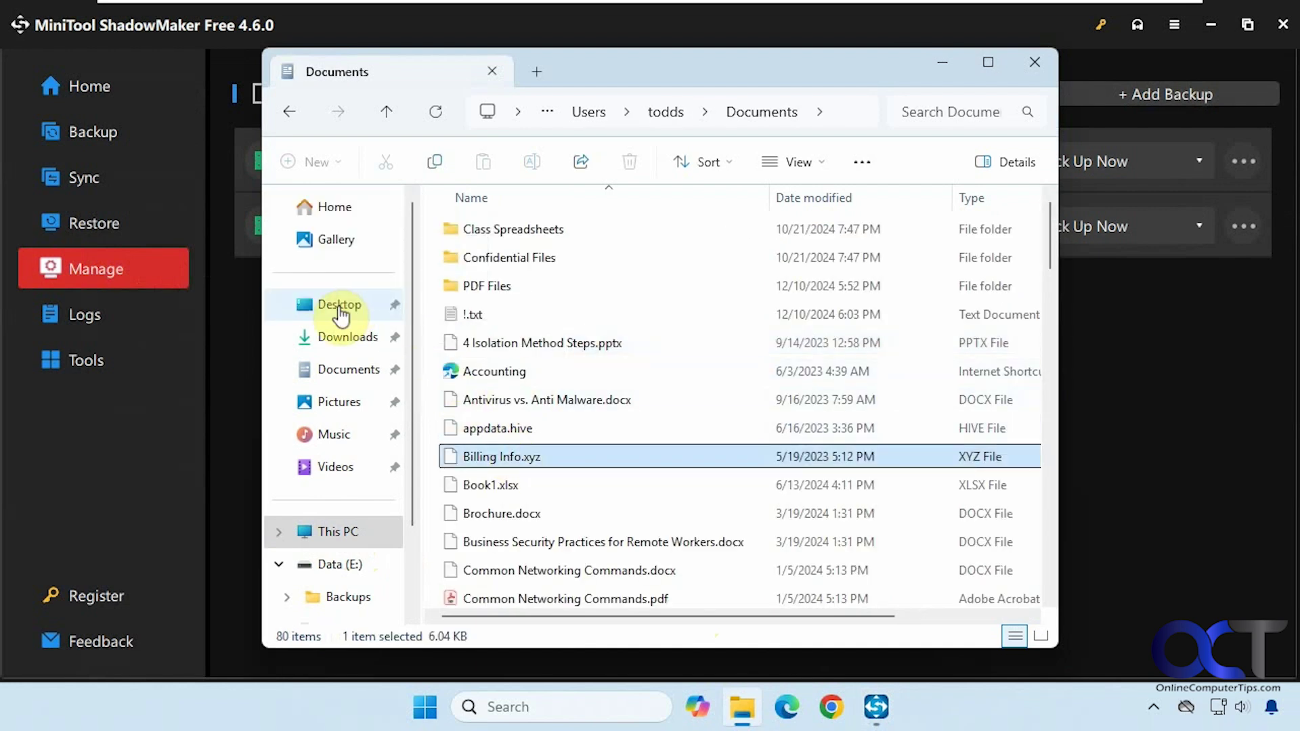
click(340, 313)
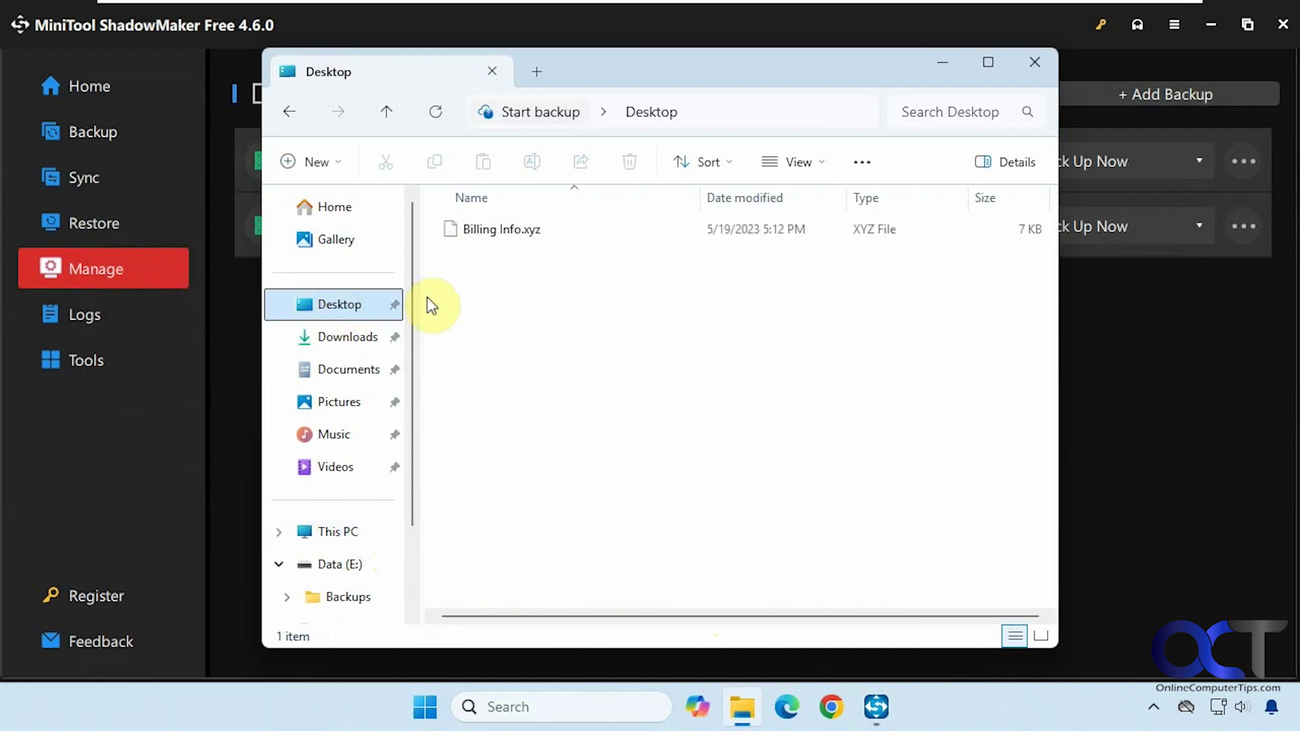
click(1030, 65)
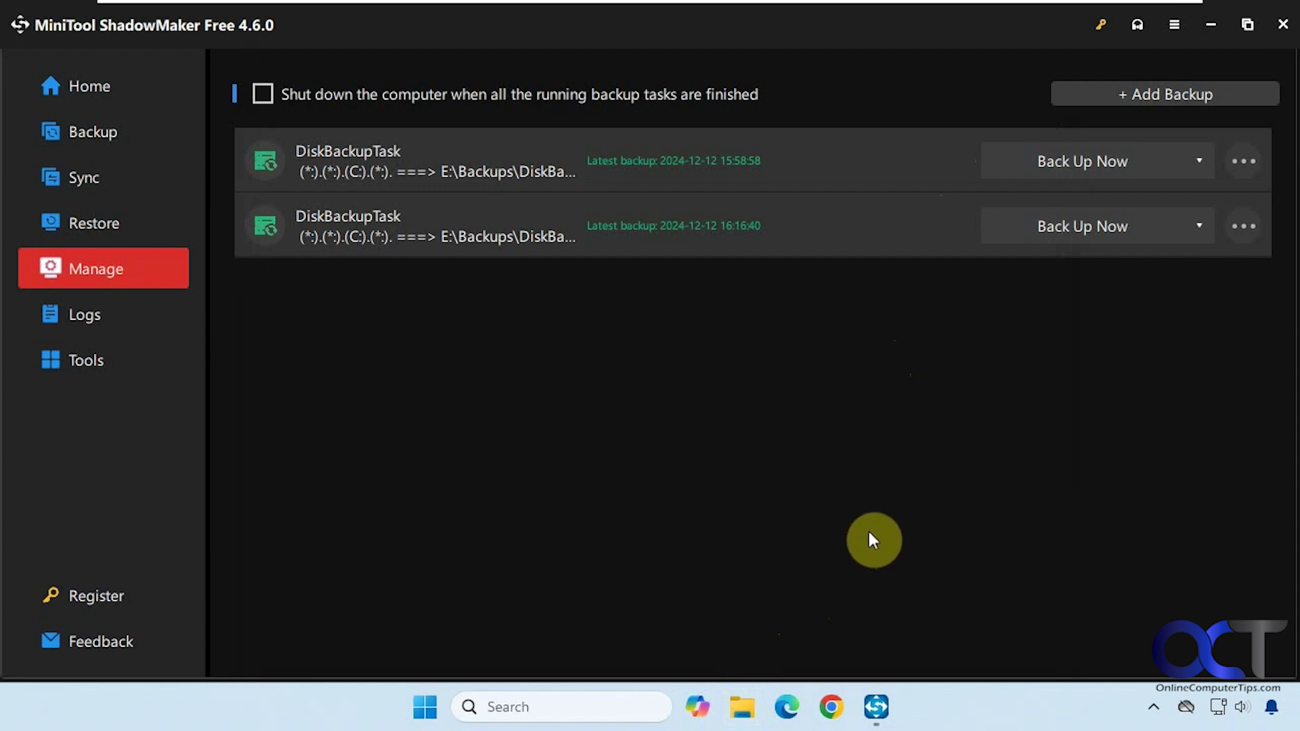
Minimize ShadowMaker and delete Billing Info.xyz from the desktop
click(1211, 31)
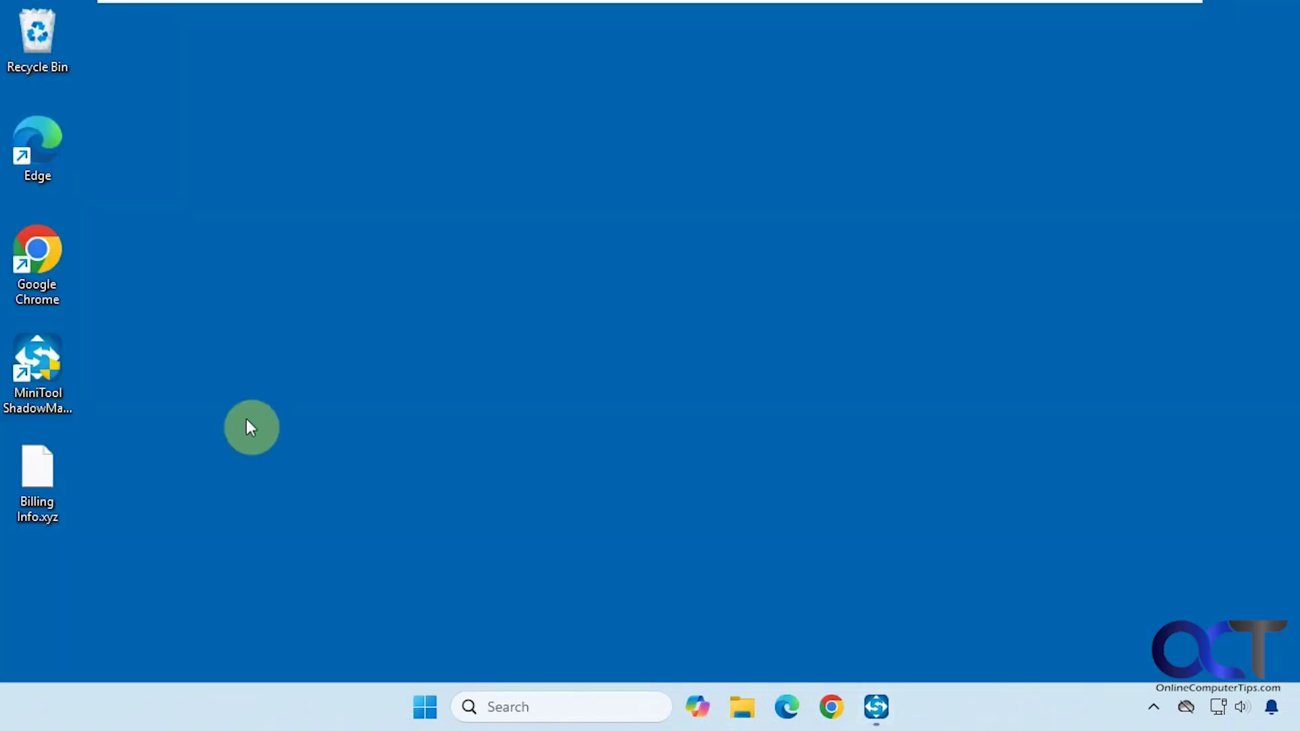
click(41, 498)
key(Delete)
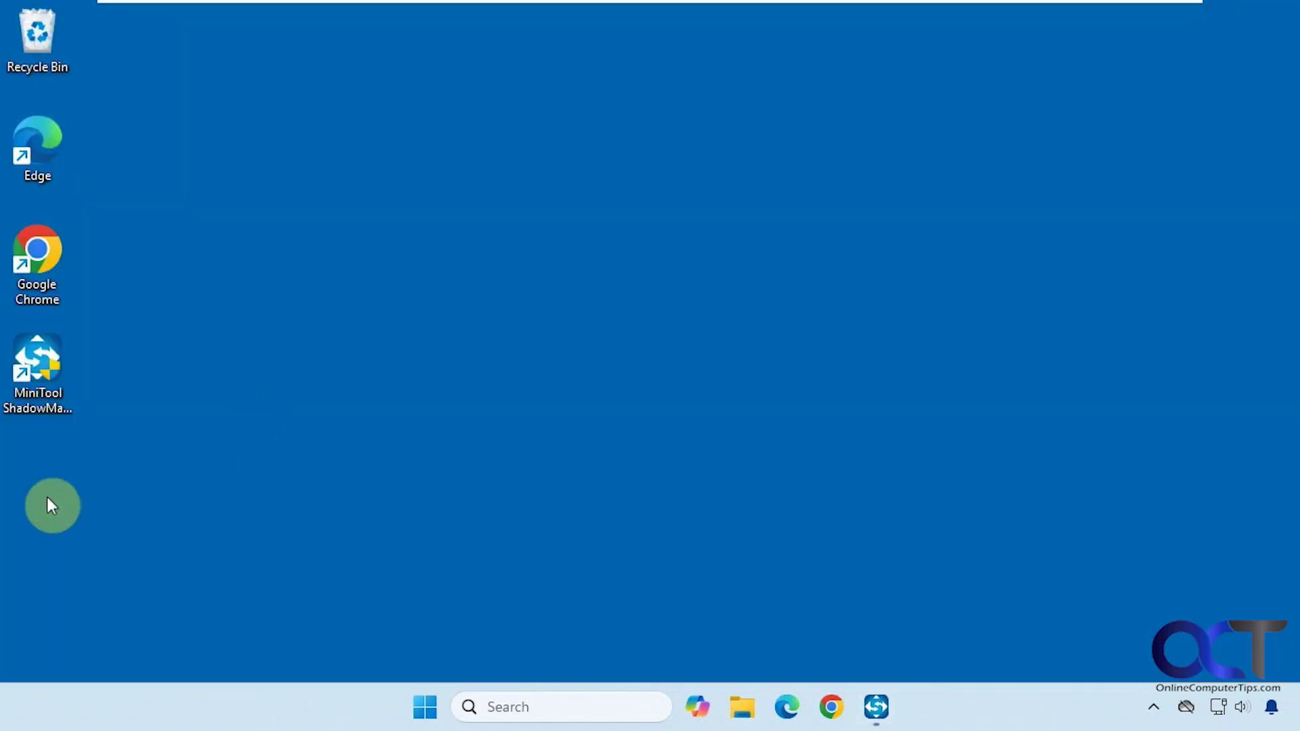
Create a new empty text document named 'After Backup' and place it among the desktop icons
right_click(90, 487)
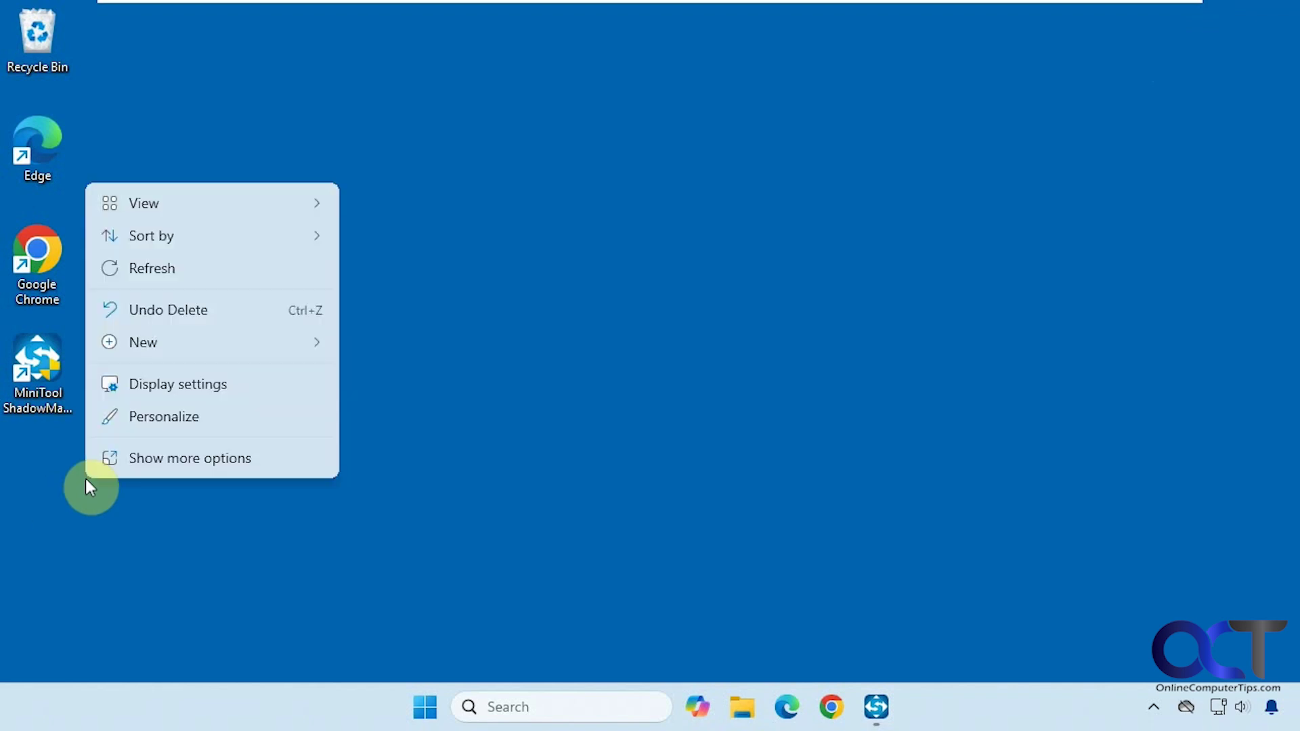
mouse_move(168, 341)
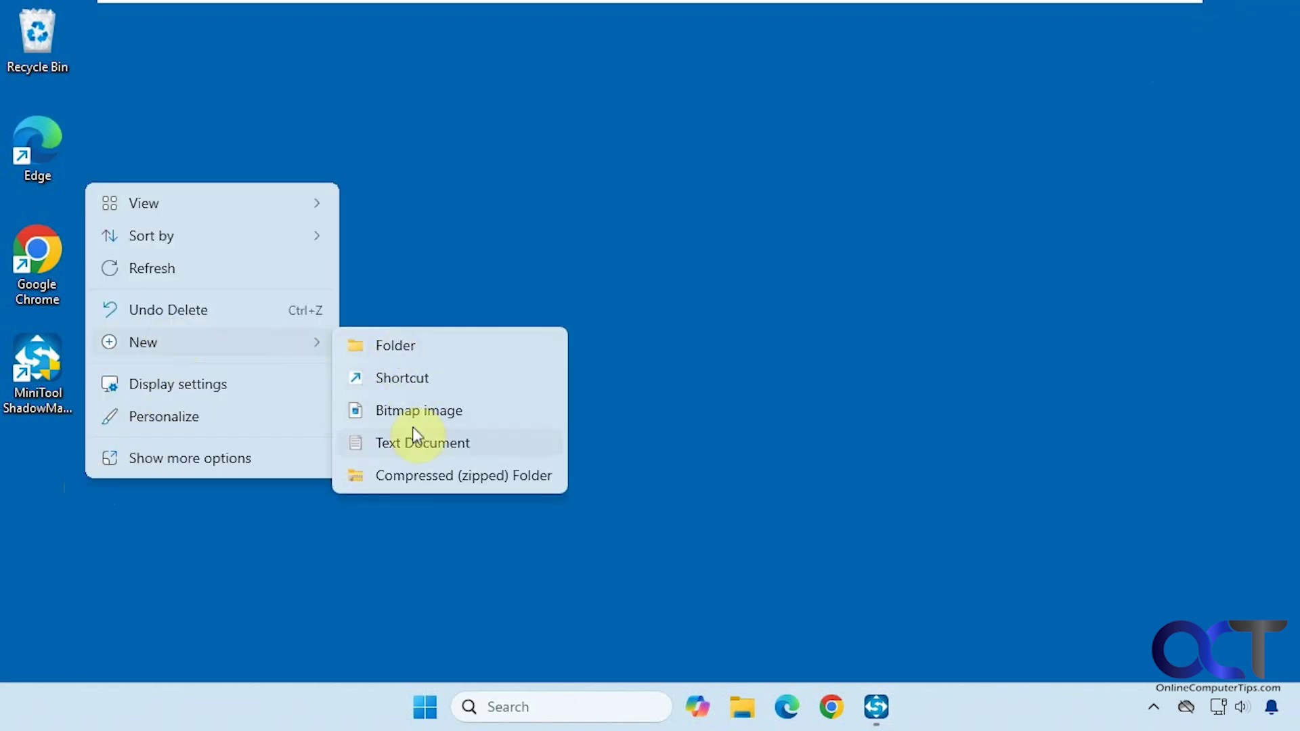
click(414, 437)
text(After Backup.txt)
key(Return)
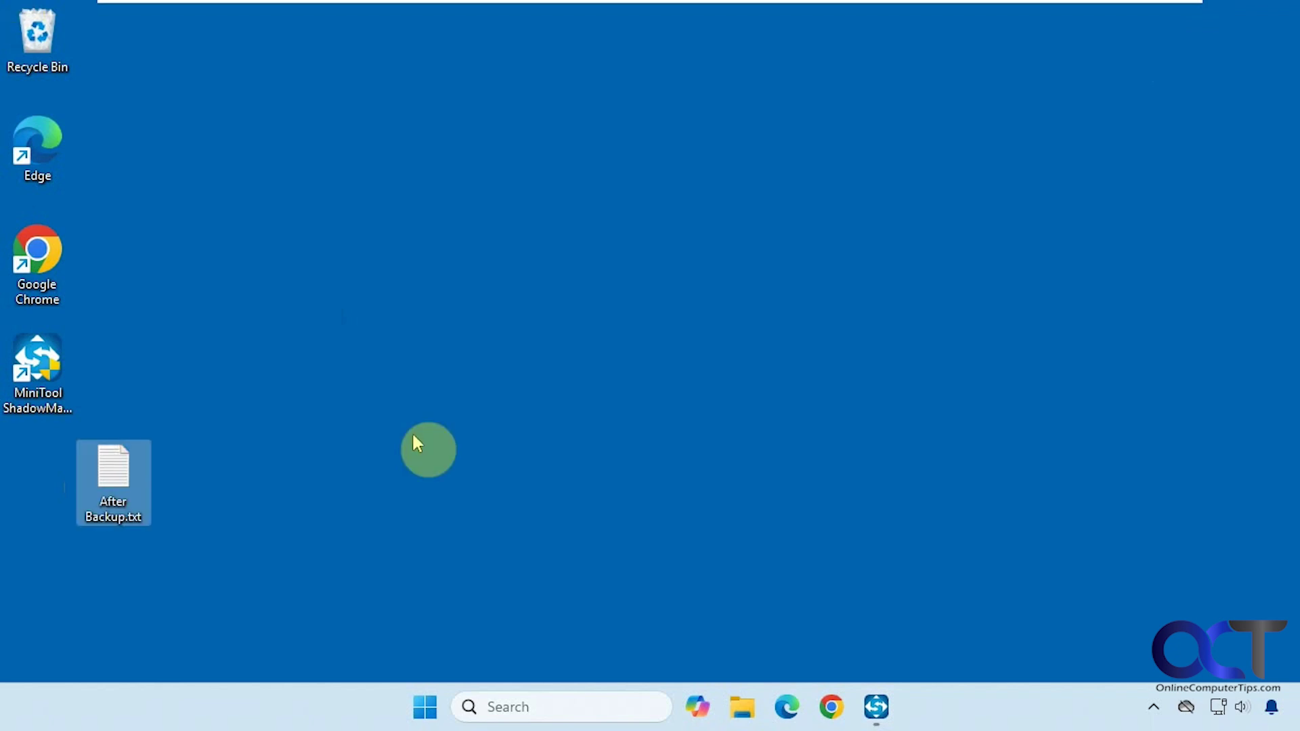
drag(111, 471, 42, 472)
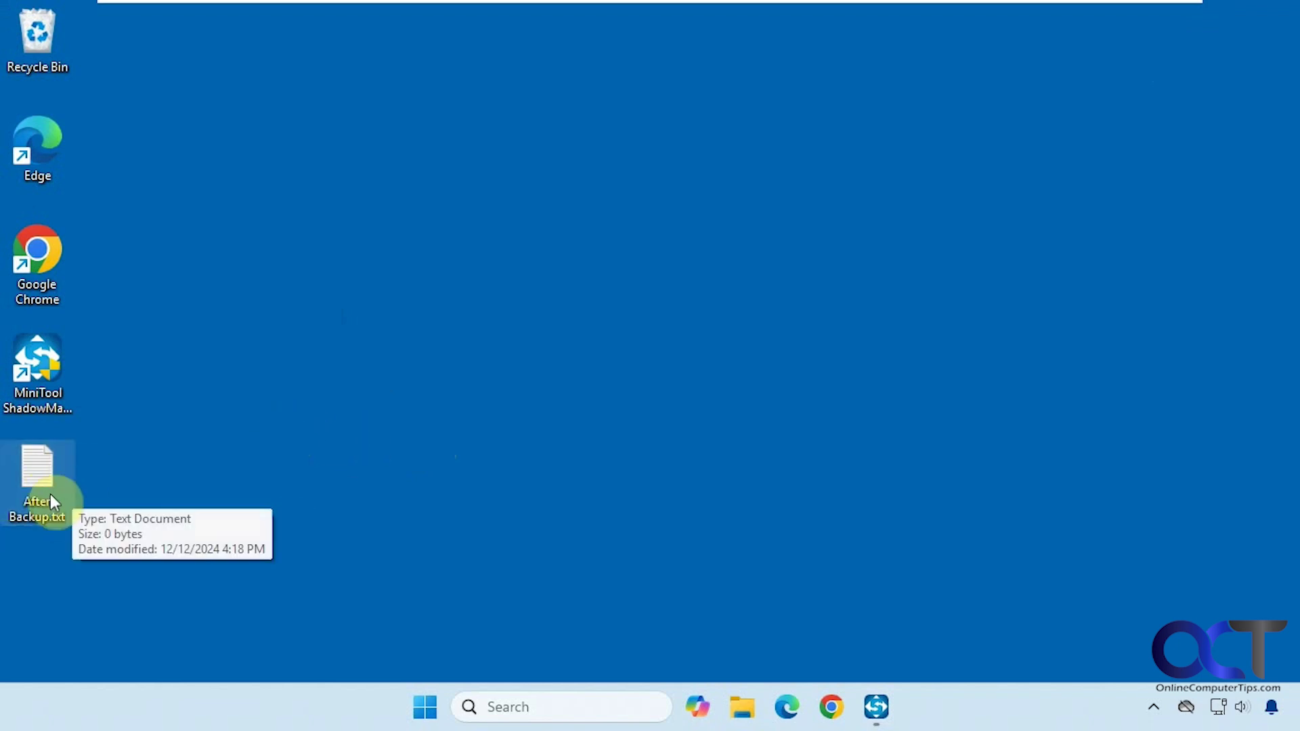
Maximize ShadowMaker and try restoring the 12/12/2024 4:12 PM backup onto 80 GB Disk 1, dismissing the system-disk warning
click(879, 708)
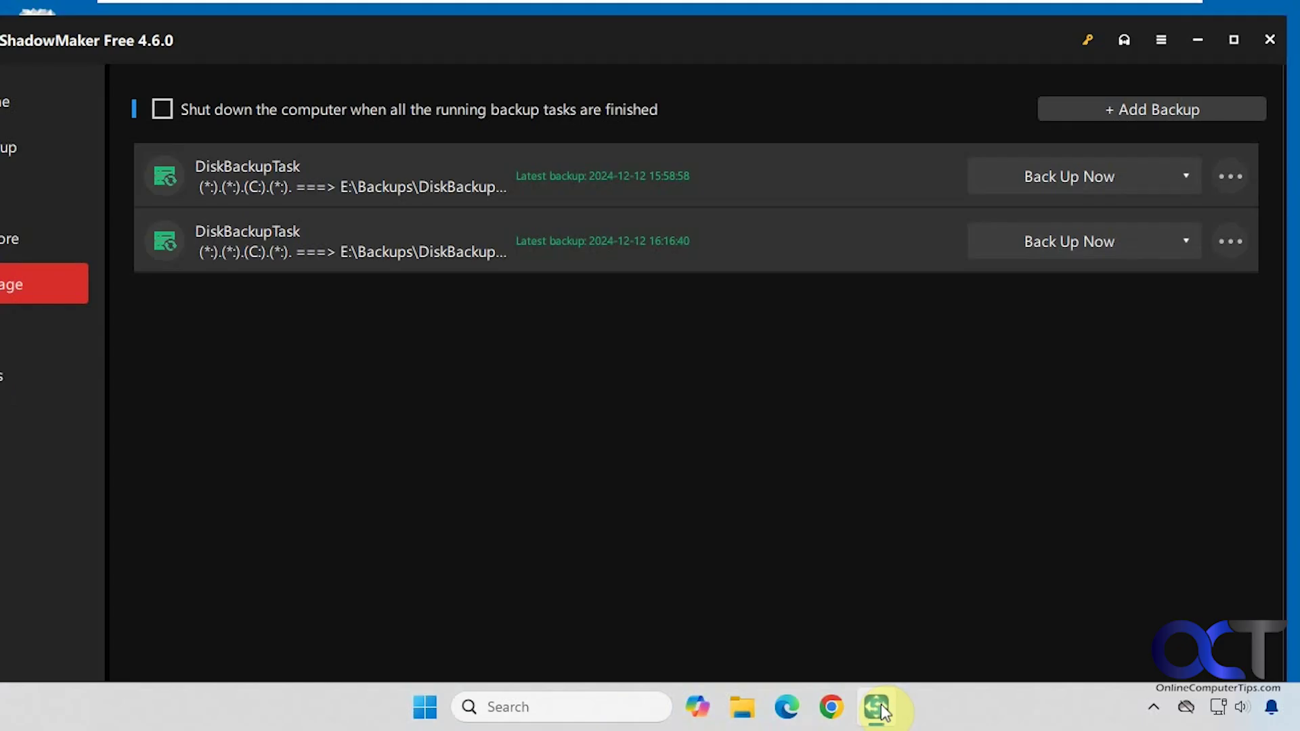
click(1233, 41)
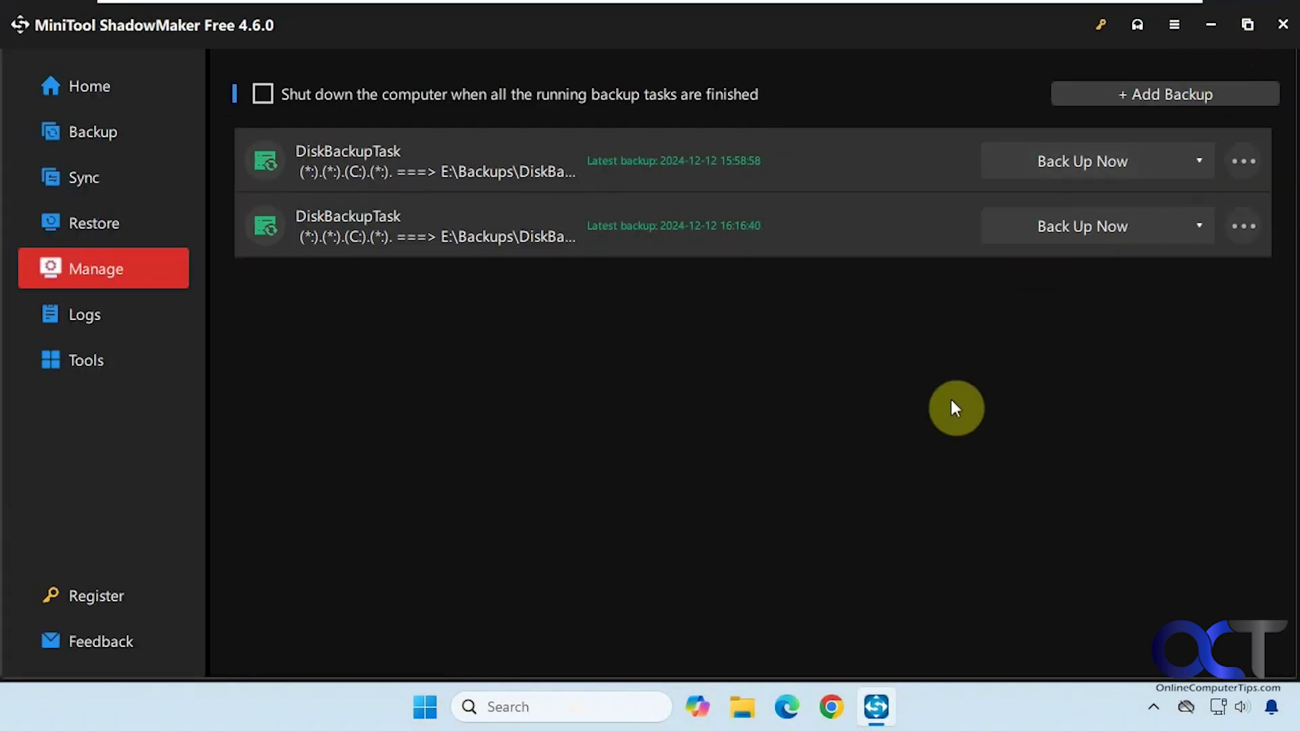
click(1234, 227)
click(1149, 347)
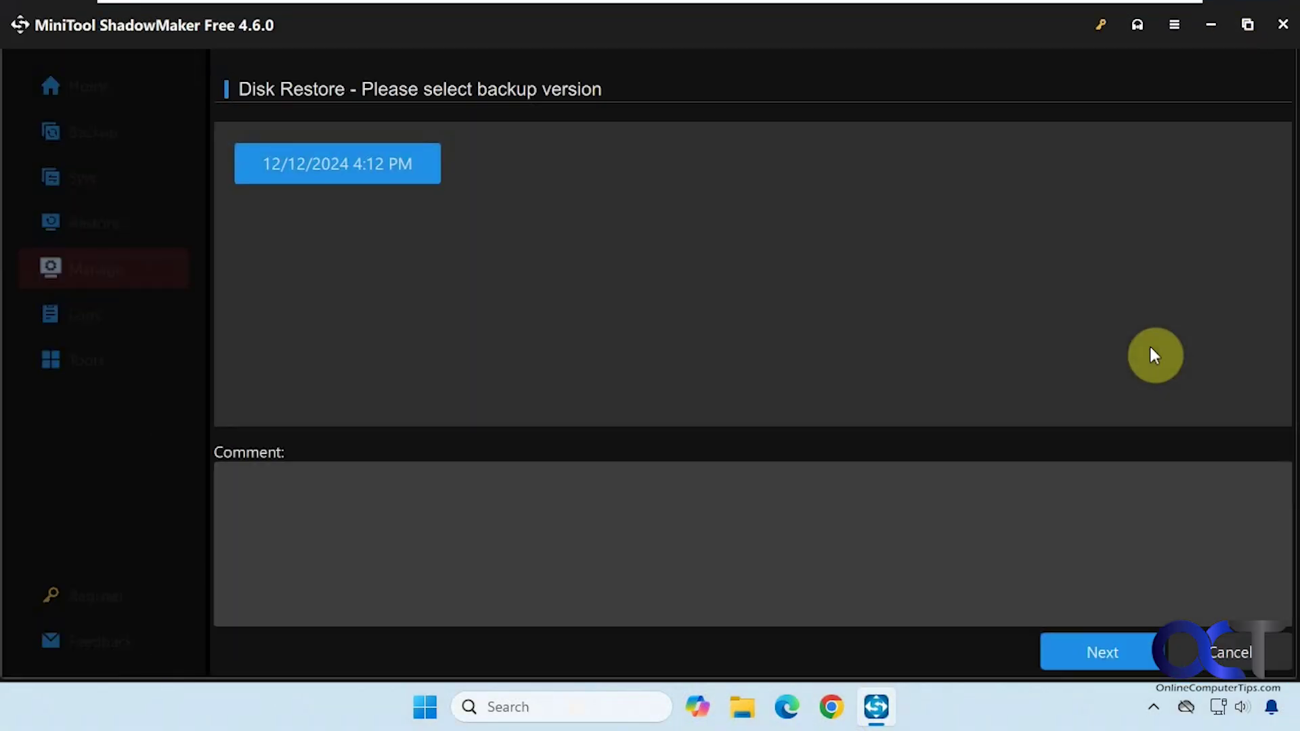
click(1086, 643)
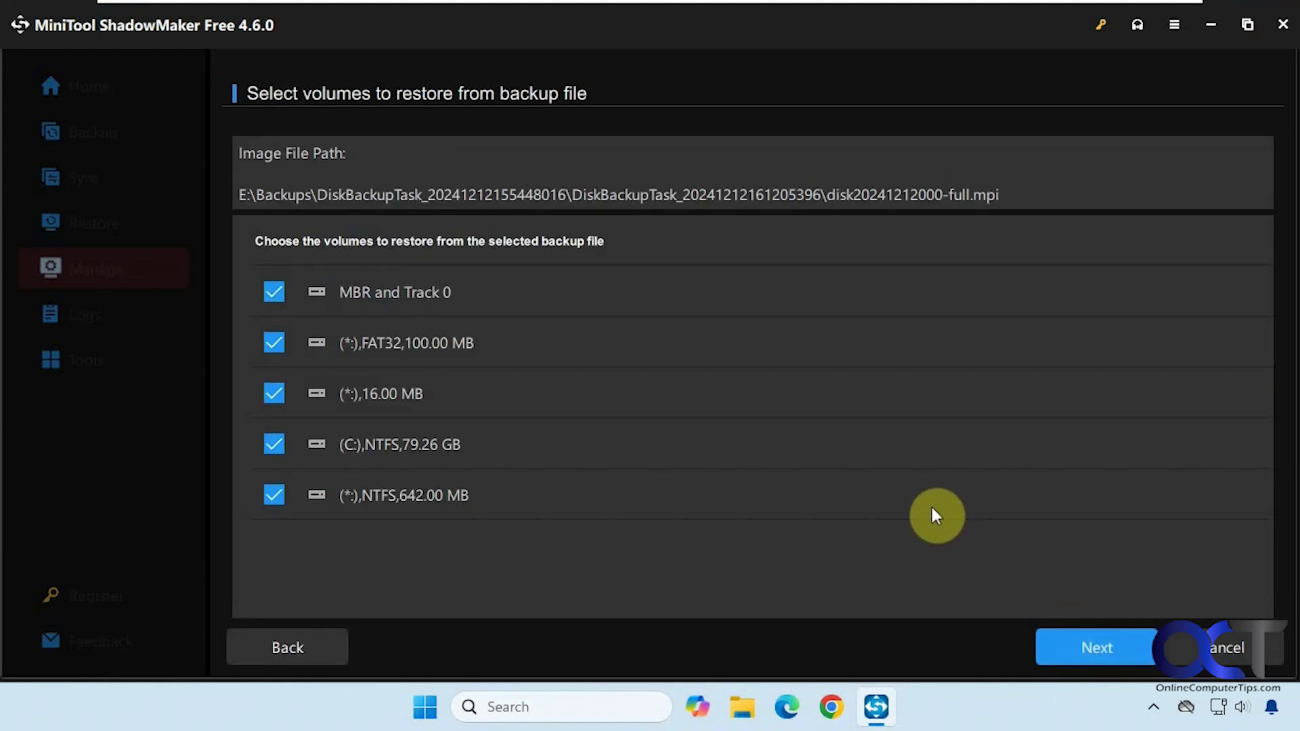
click(1092, 650)
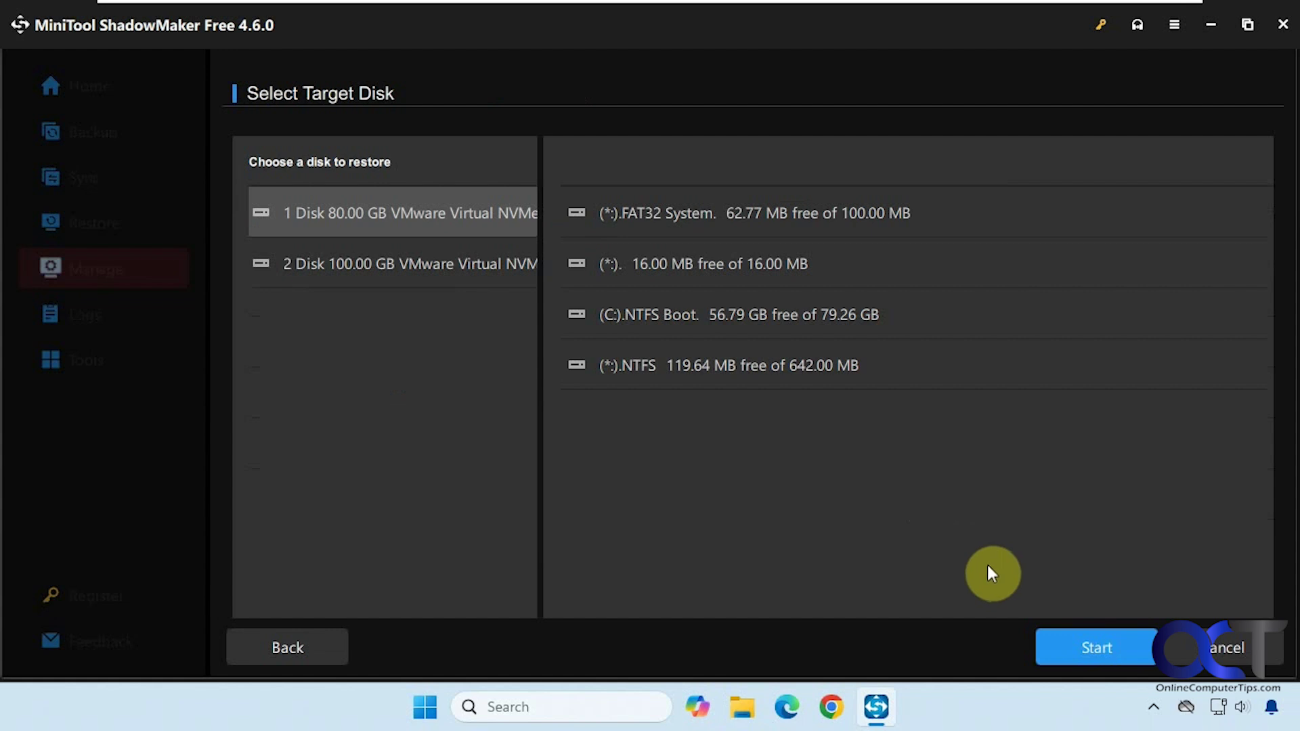
click(1077, 648)
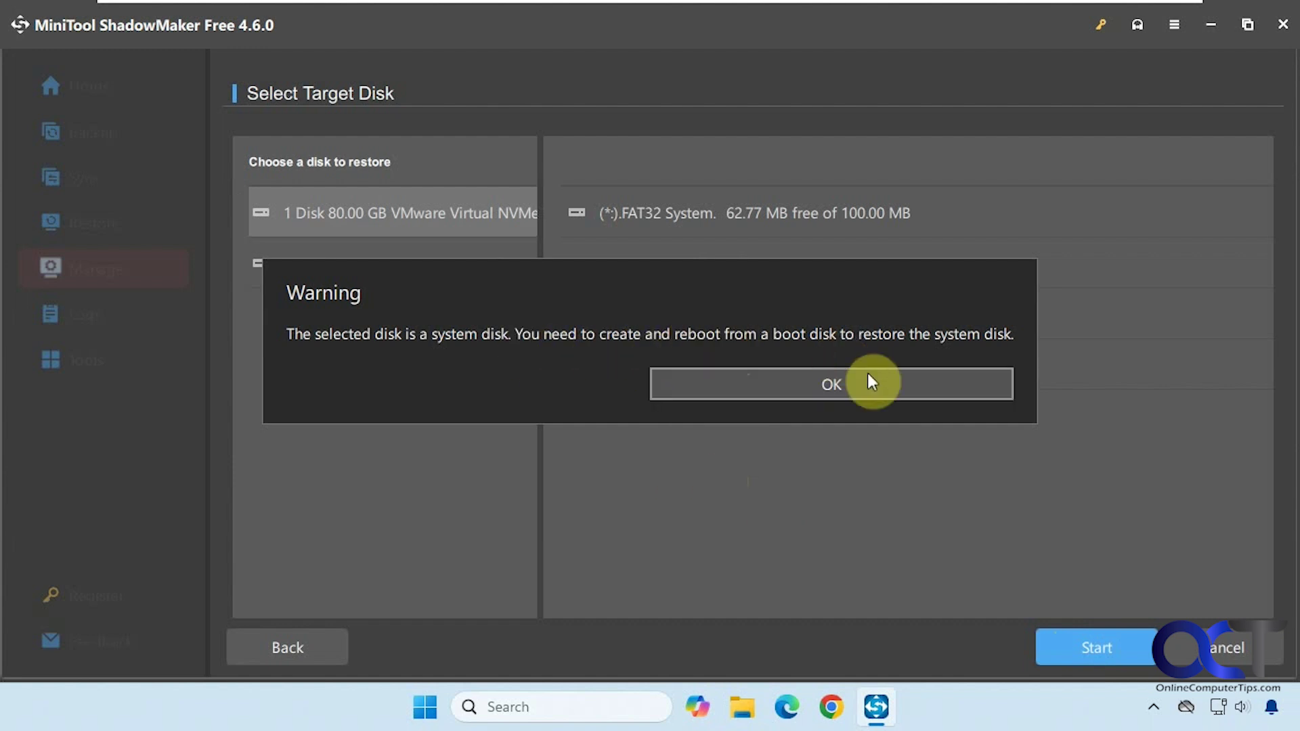
click(833, 386)
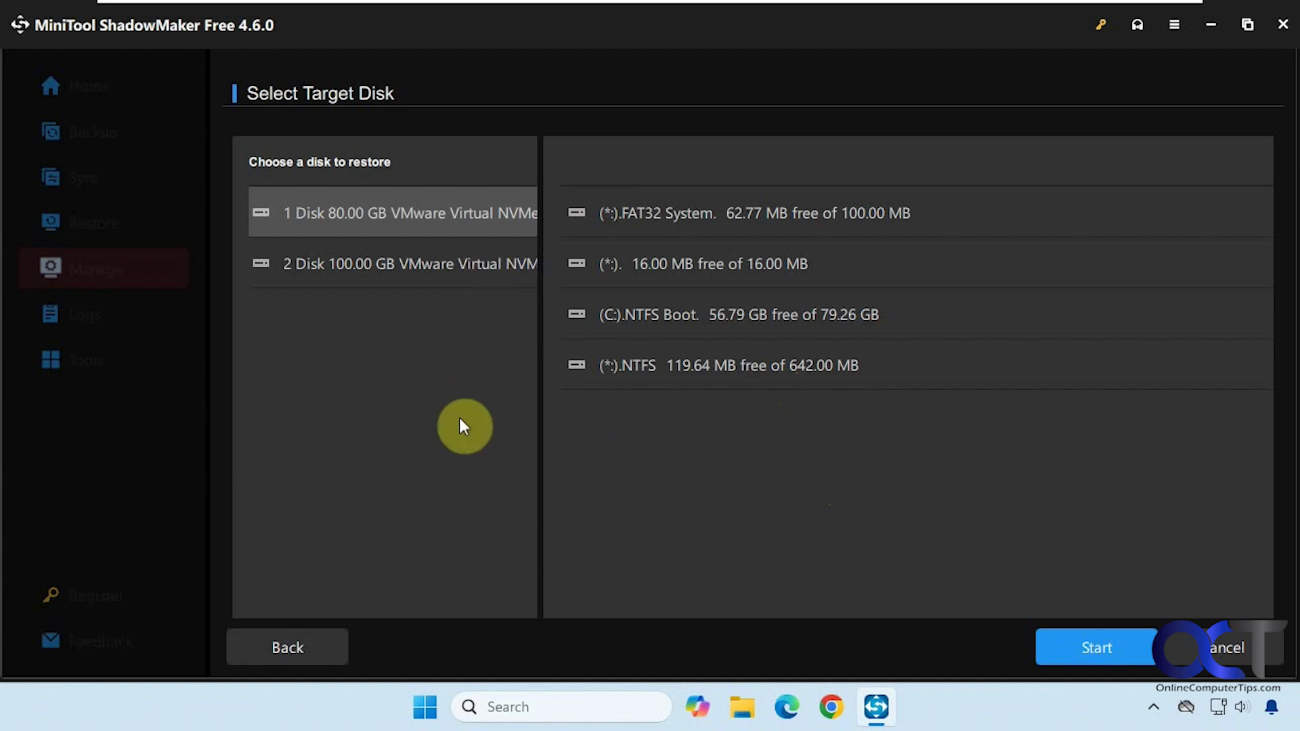
Cancel the restore wizard and quit ShadowMaker, confirming the exit prompt
click(1190, 645)
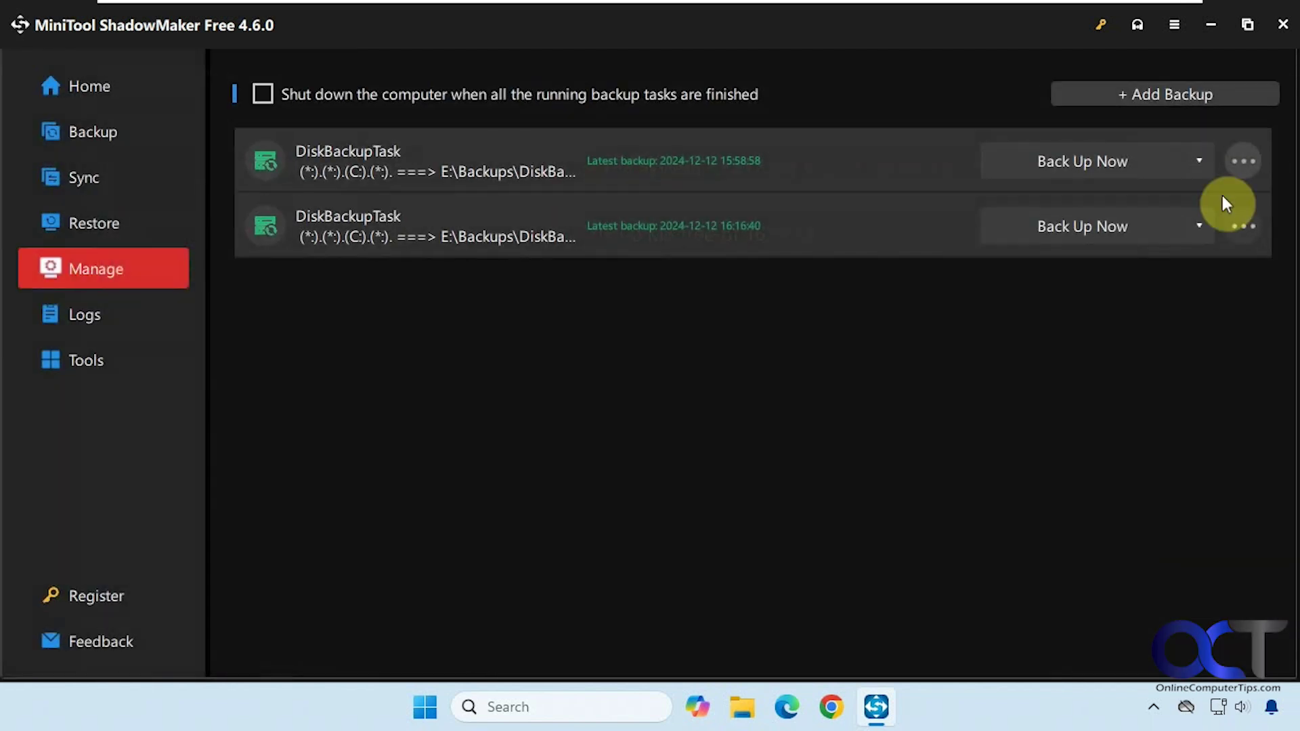
click(1284, 25)
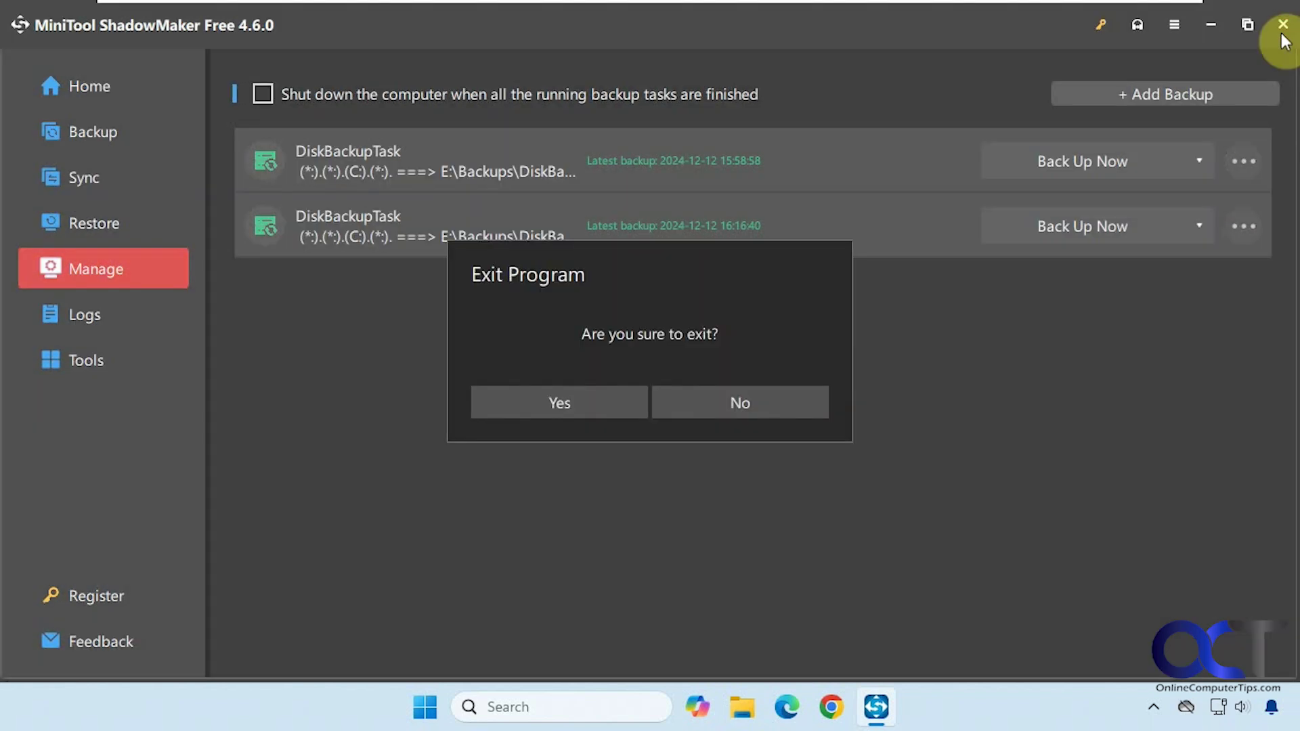
click(584, 403)
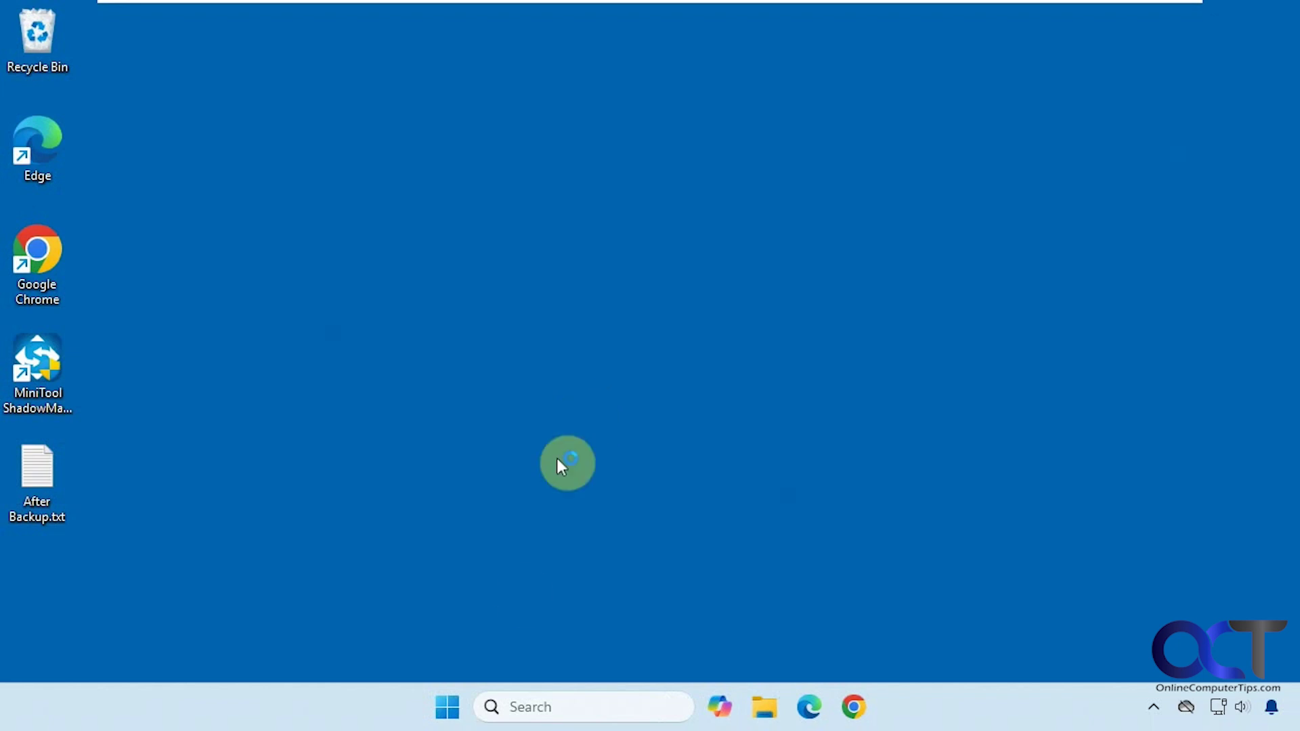
Restart into the MiniTool Recovery Environment, keep 1024x768 resolution, and launch ShadowMaker
click(449, 704)
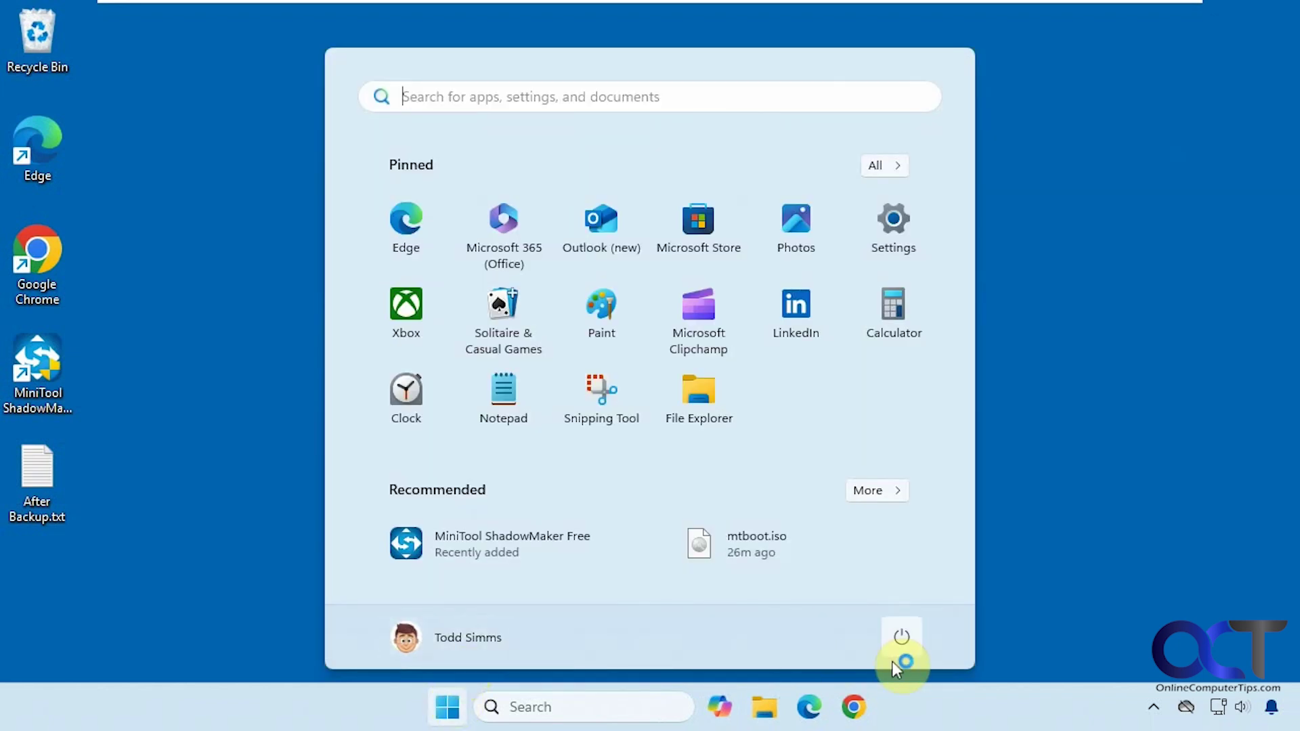
click(903, 640)
click(910, 590)
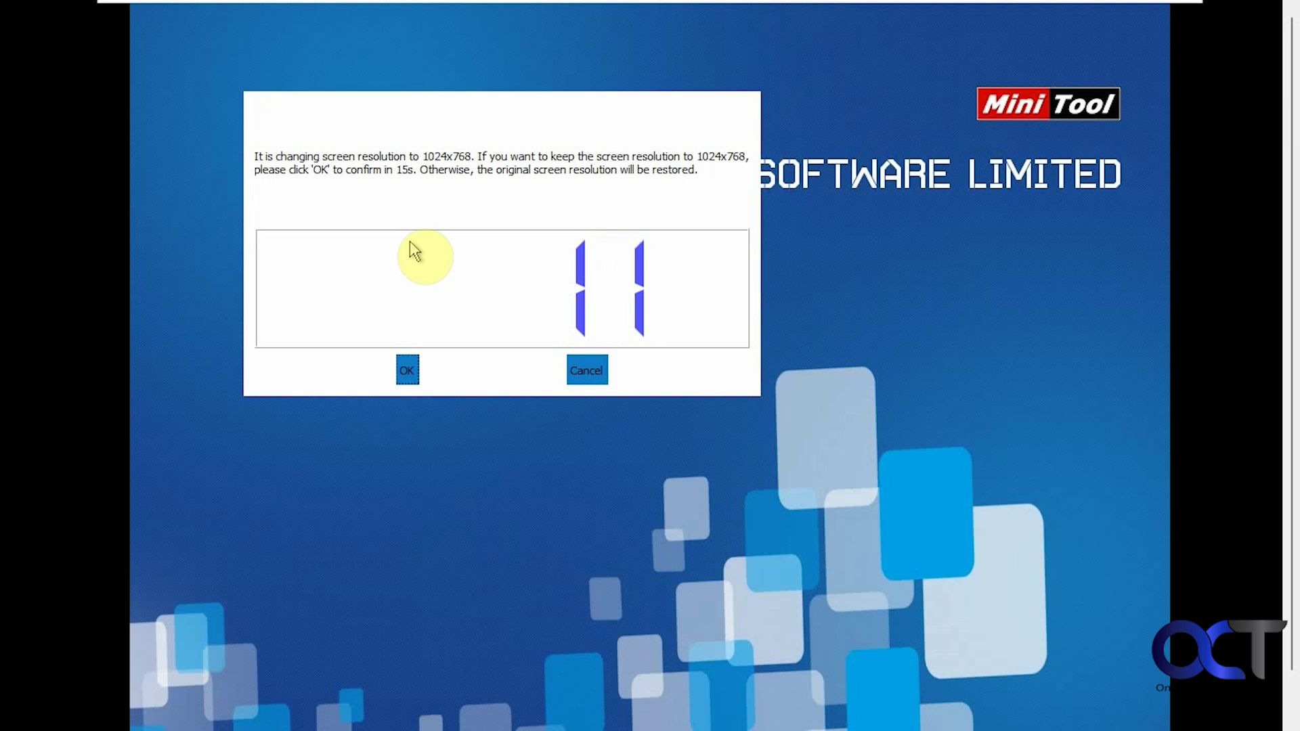
click(410, 370)
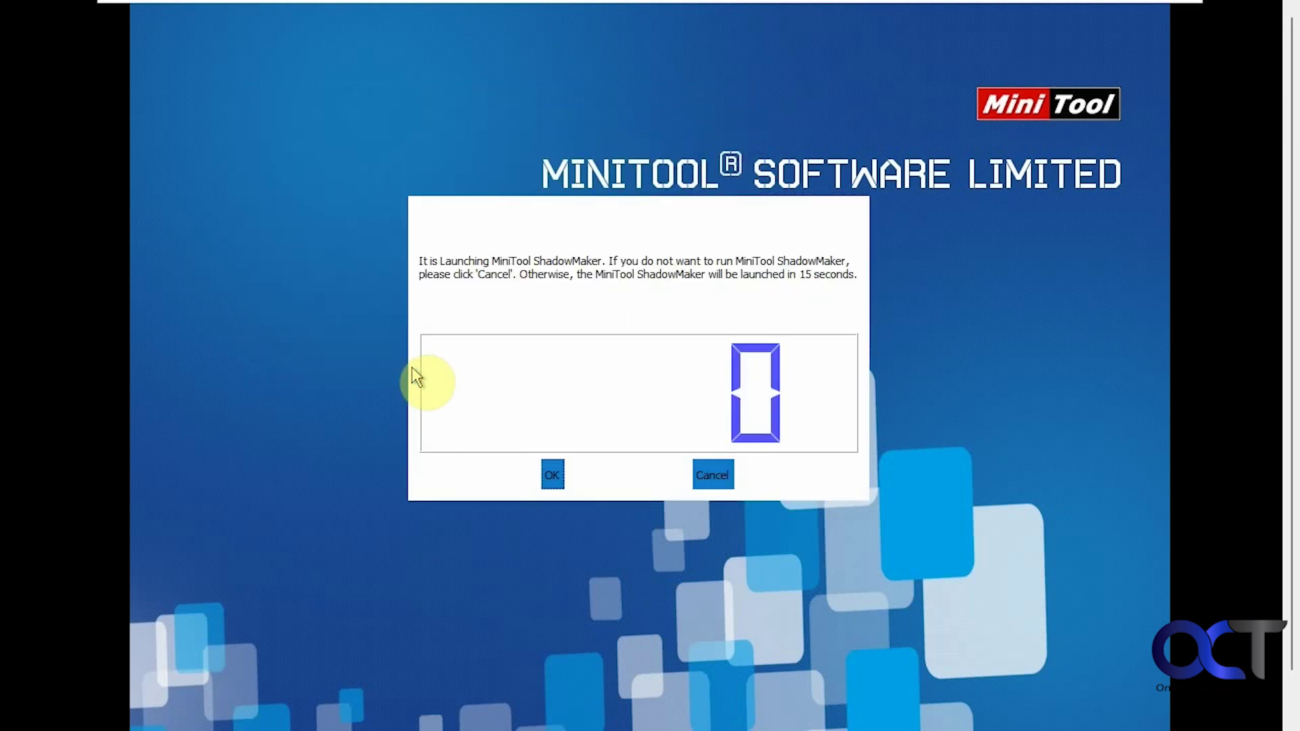
click(553, 474)
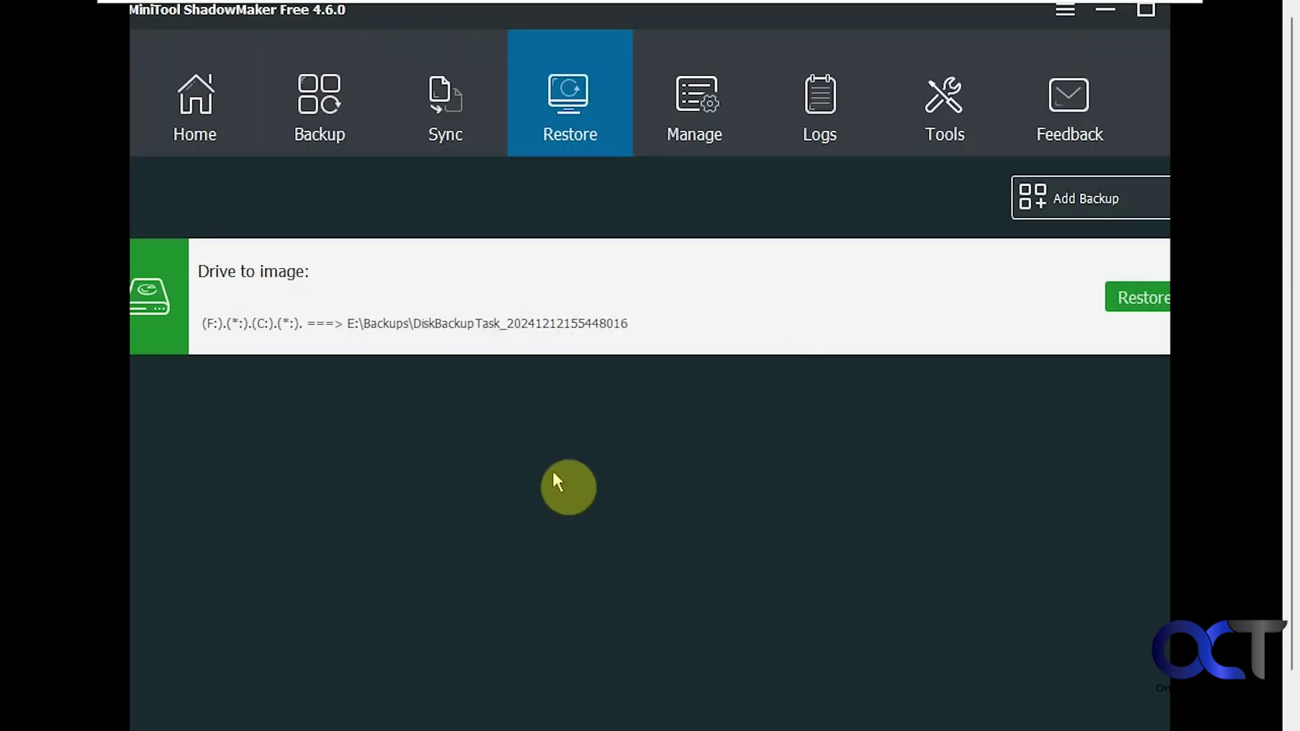
click(190, 114)
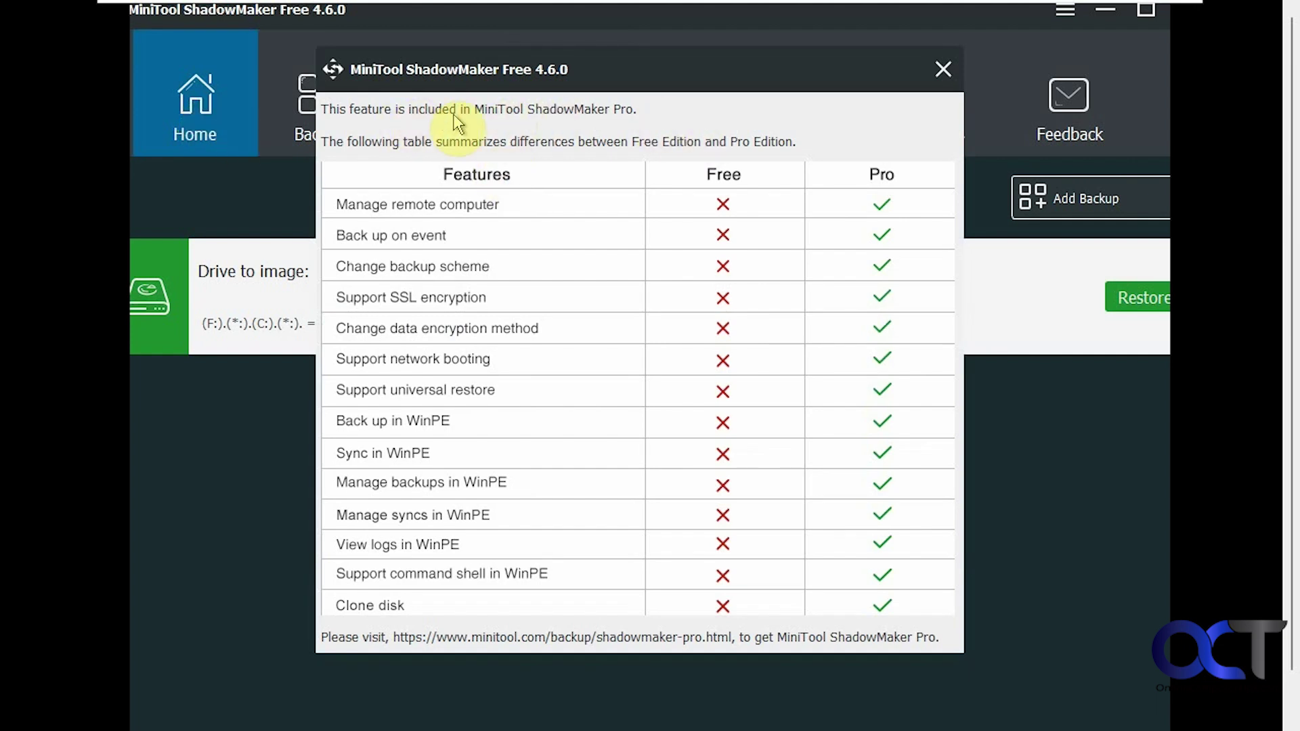
click(943, 68)
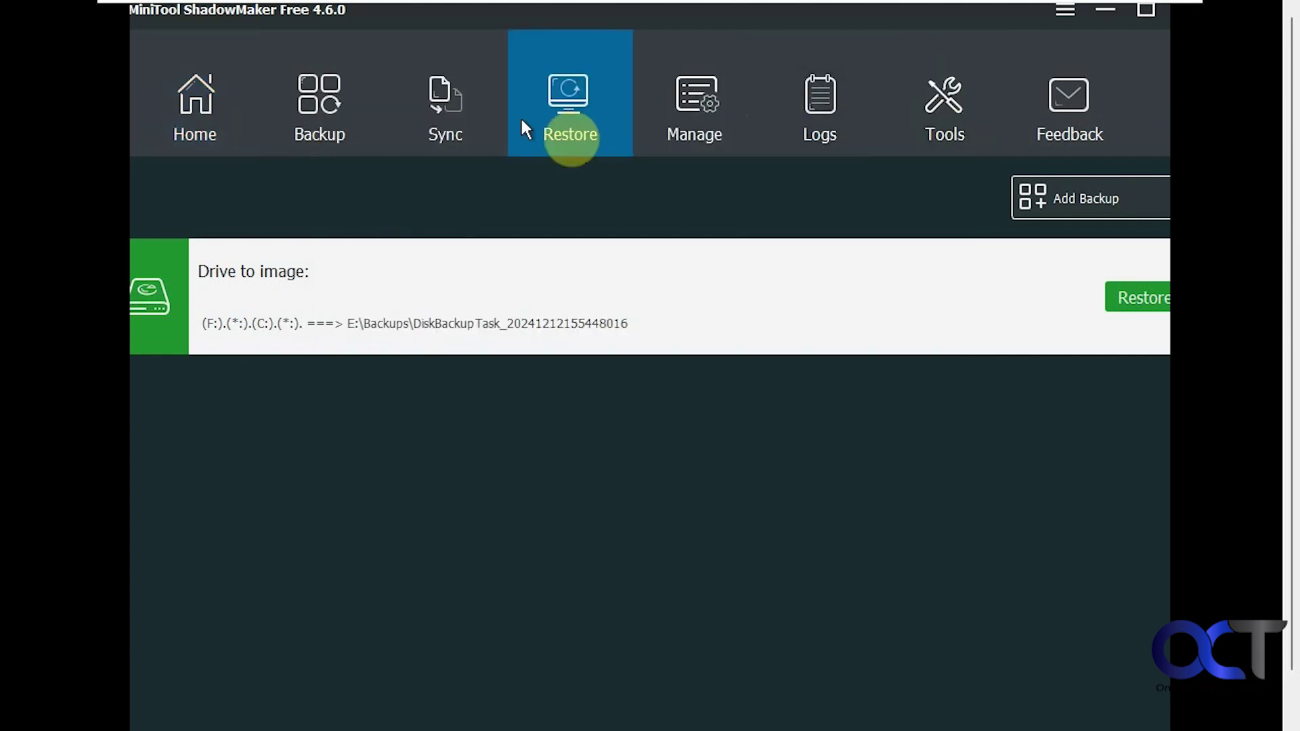
click(337, 116)
click(938, 68)
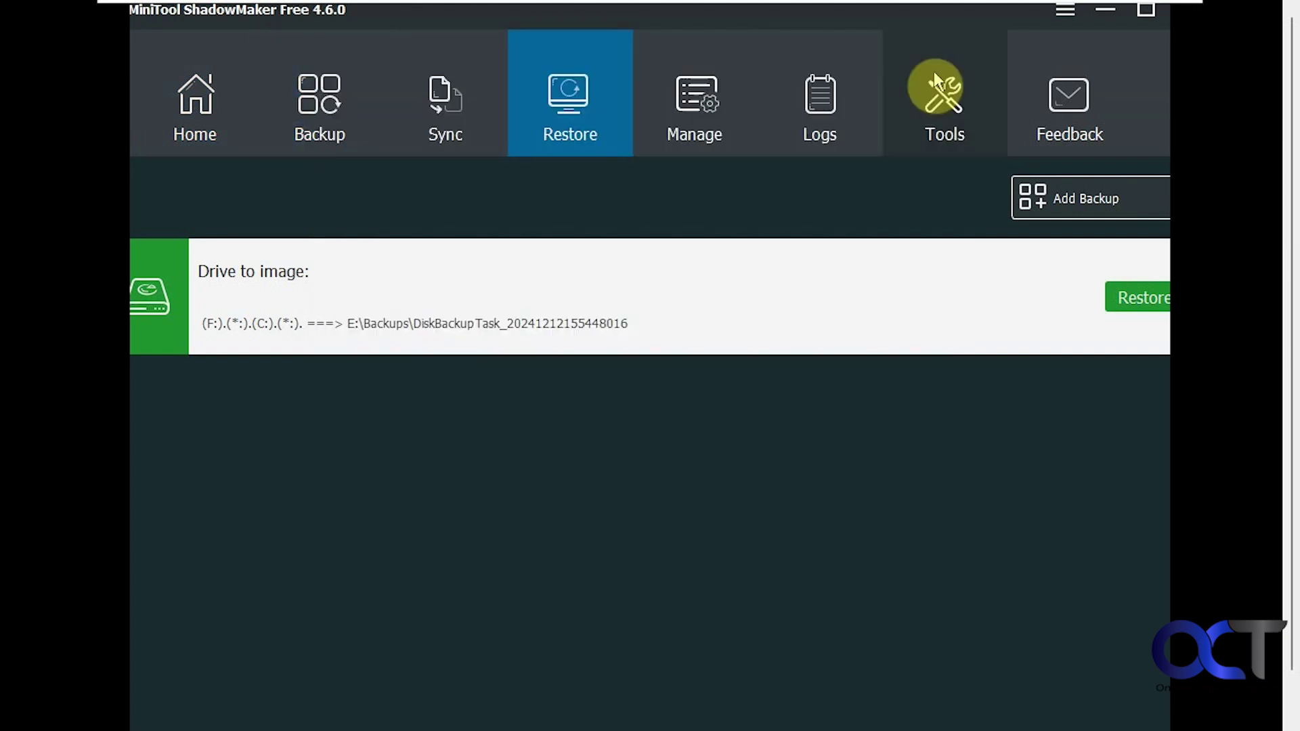
click(439, 116)
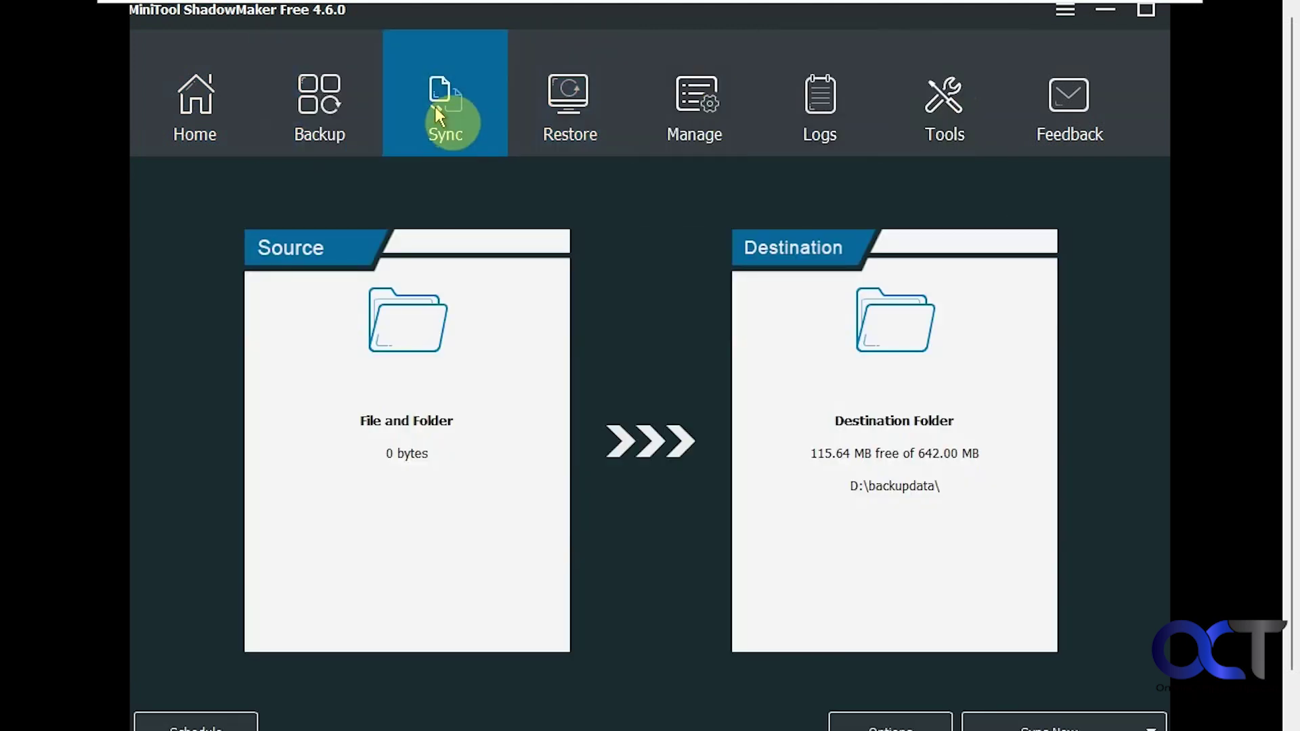
click(569, 115)
click(703, 118)
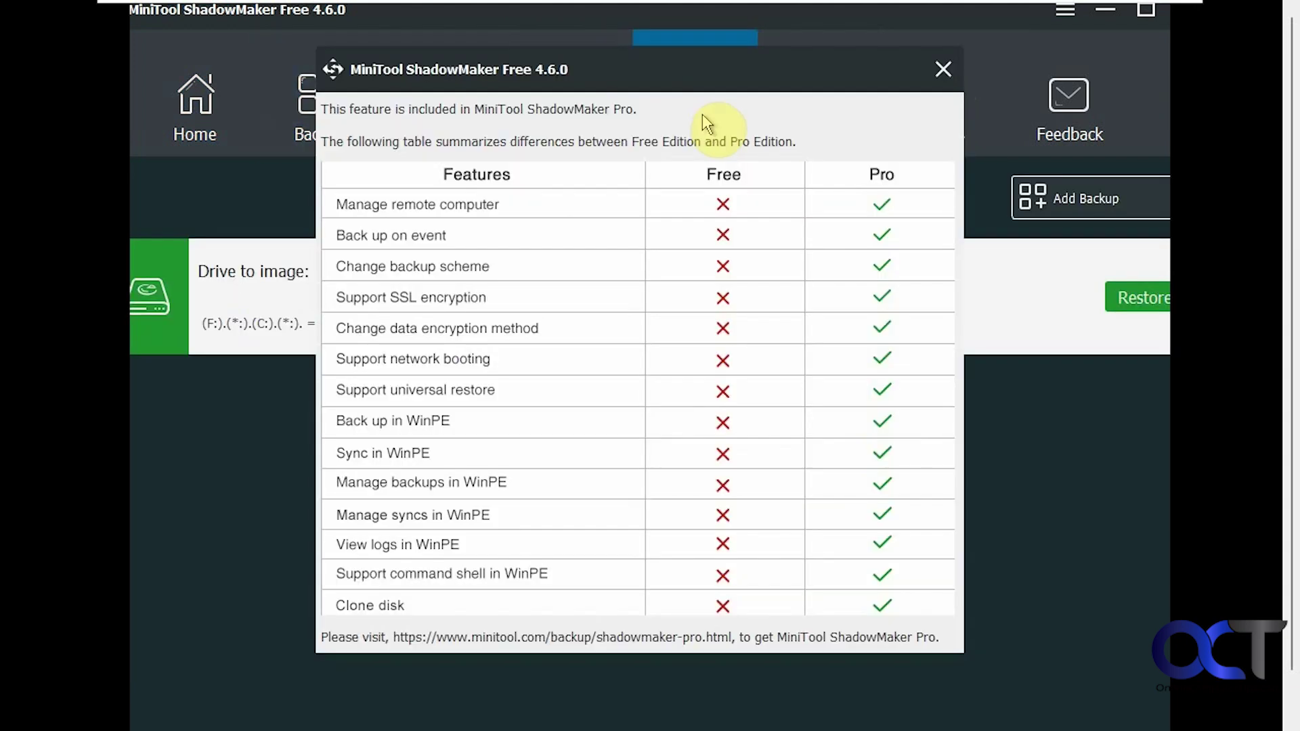
click(939, 68)
click(818, 118)
click(940, 66)
click(950, 108)
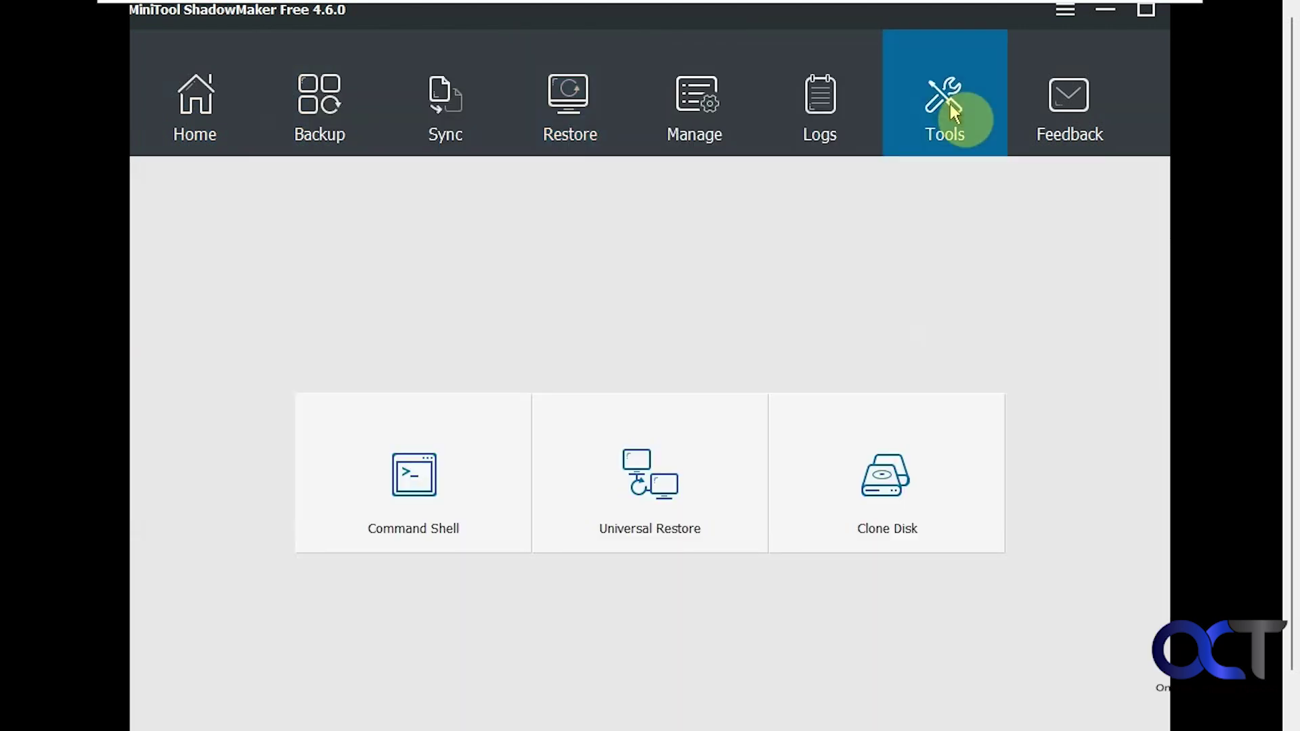
click(561, 110)
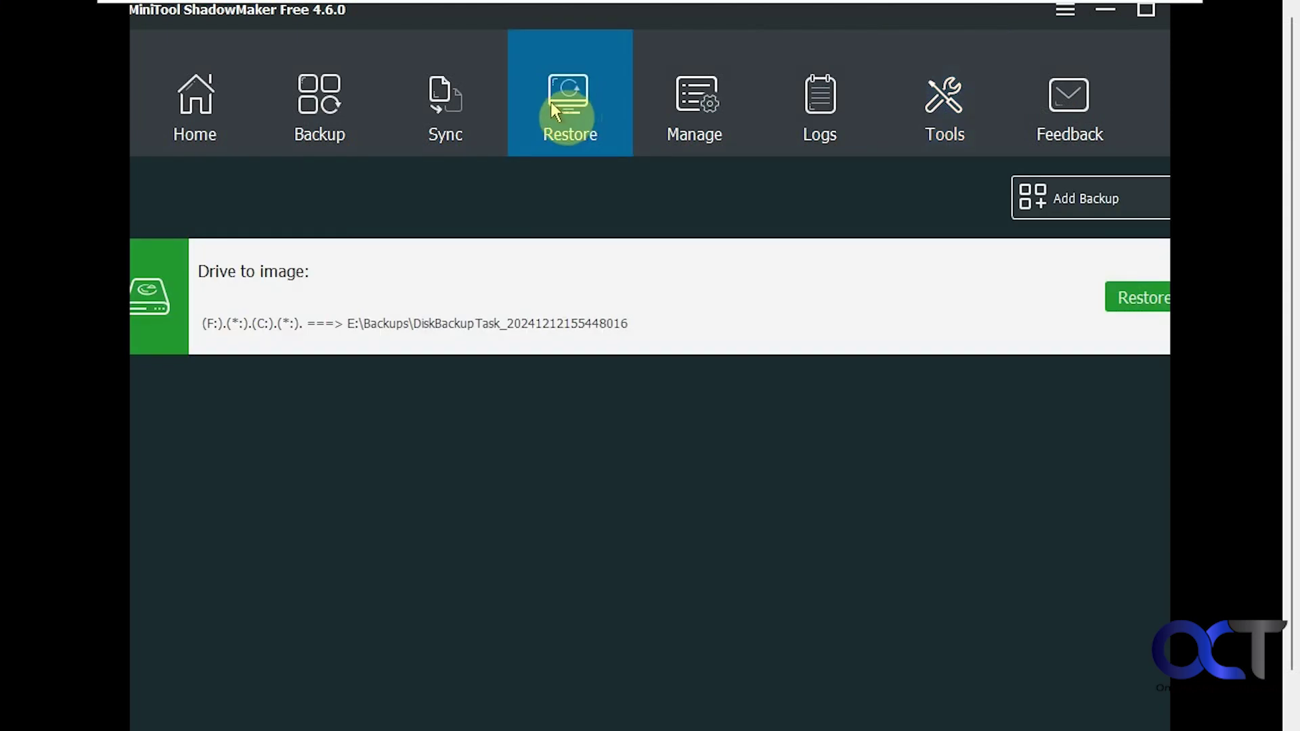
click(1058, 192)
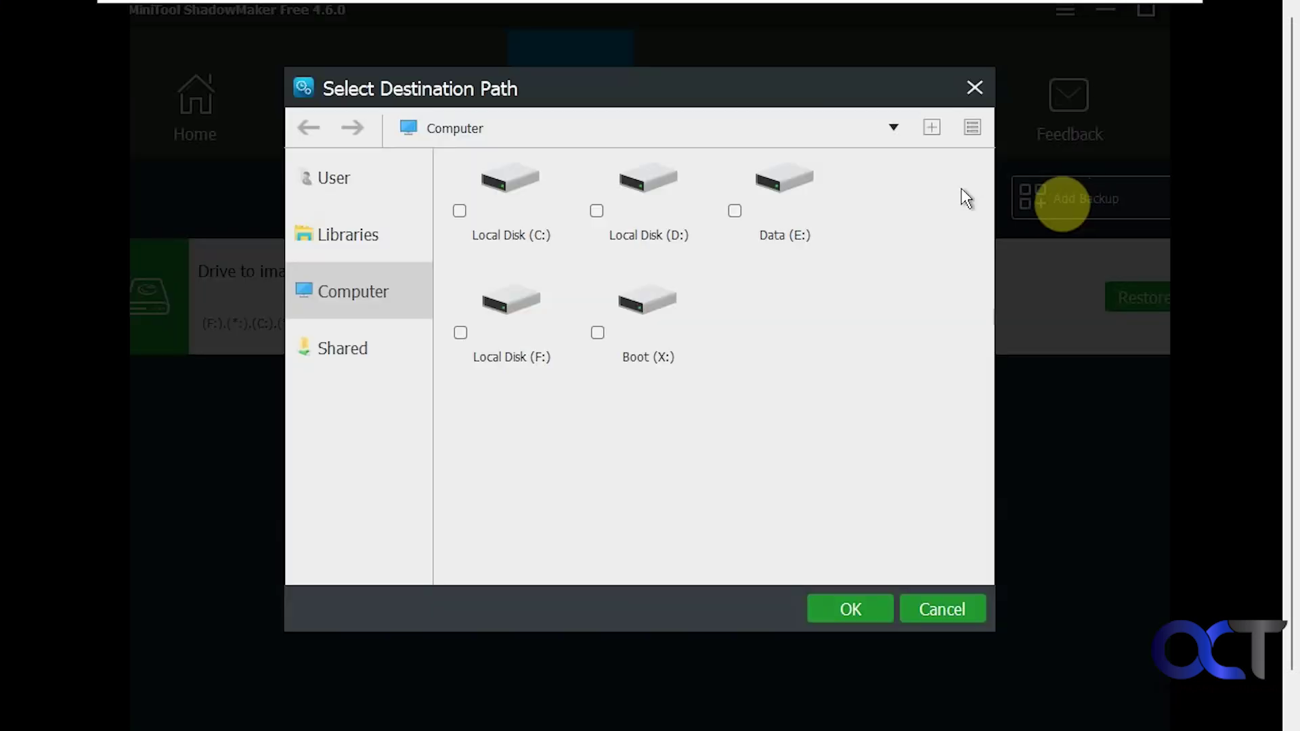
double_click(783, 189)
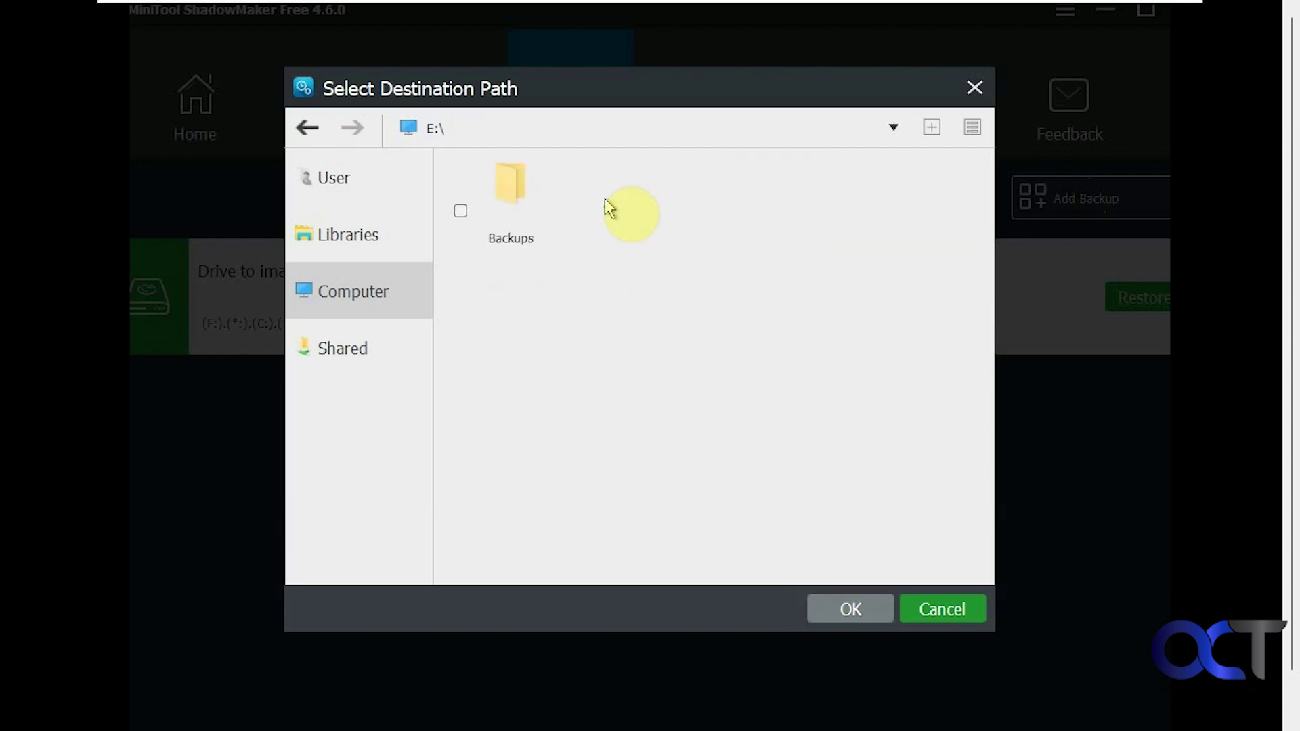
double_click(532, 193)
double_click(522, 225)
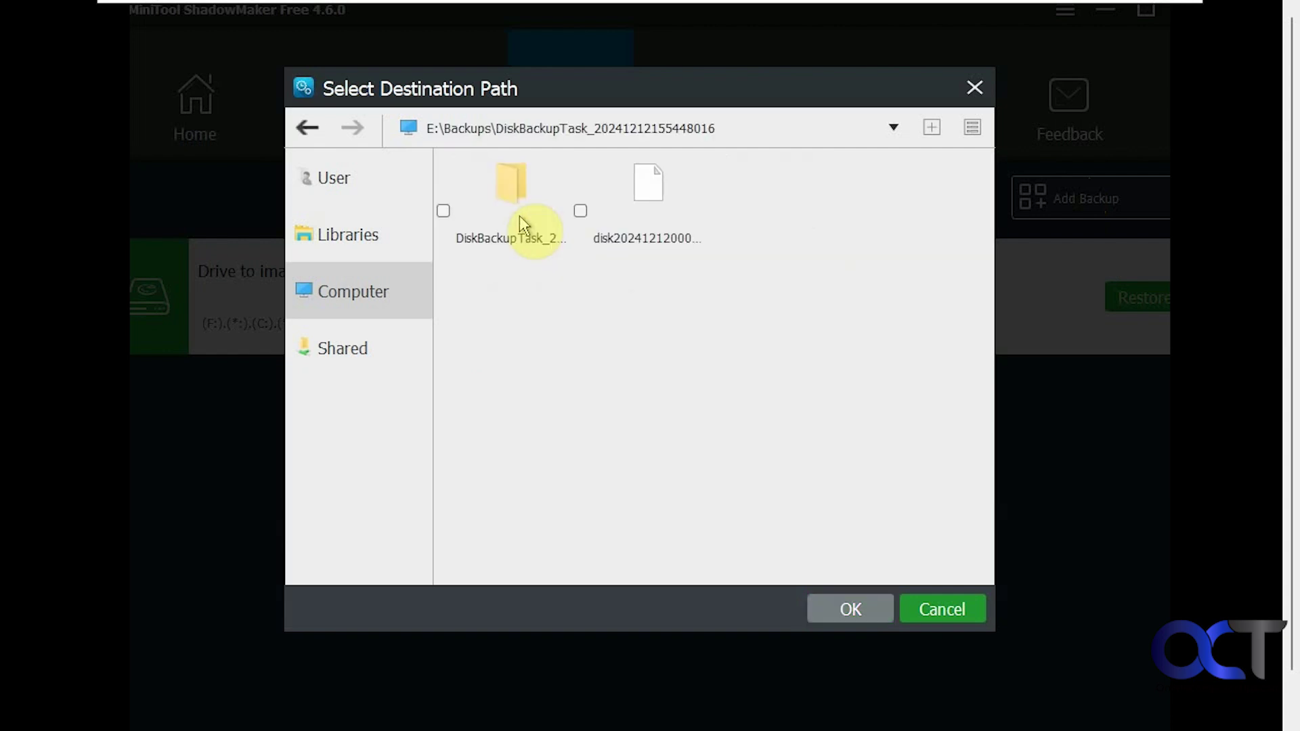
double_click(517, 202)
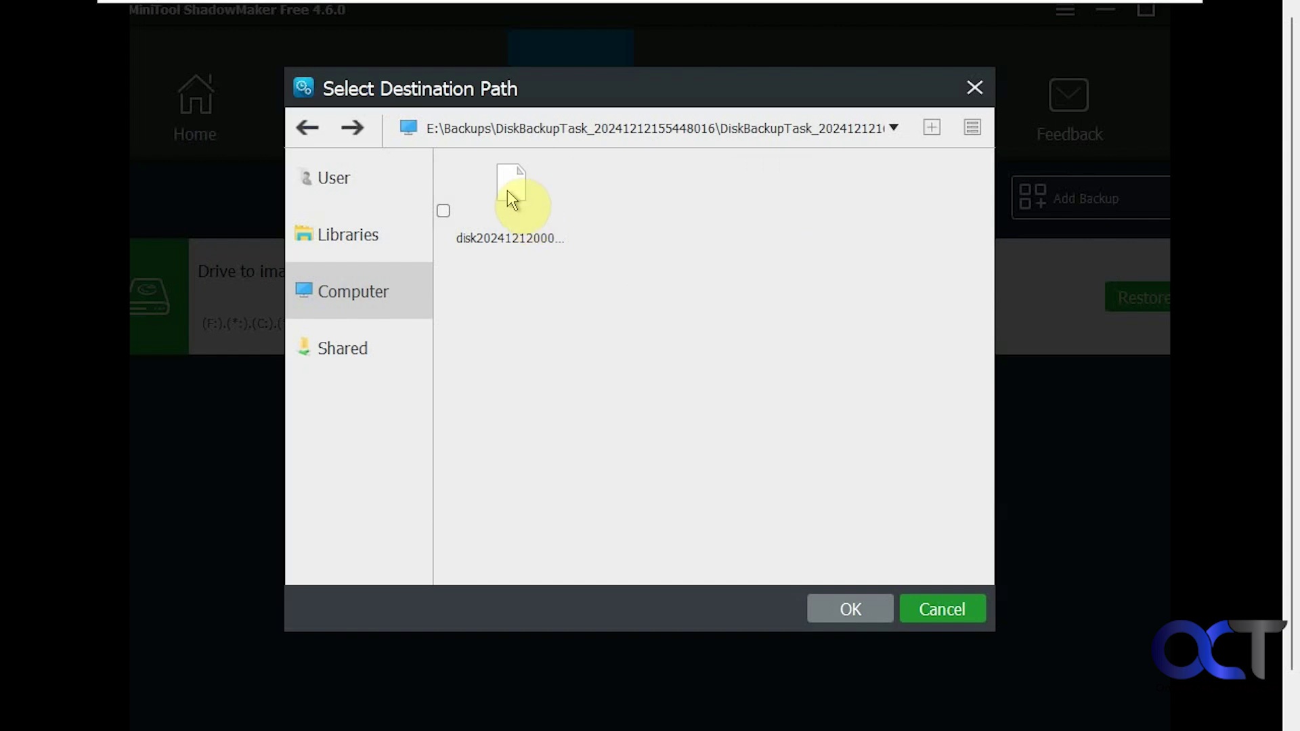
click(508, 192)
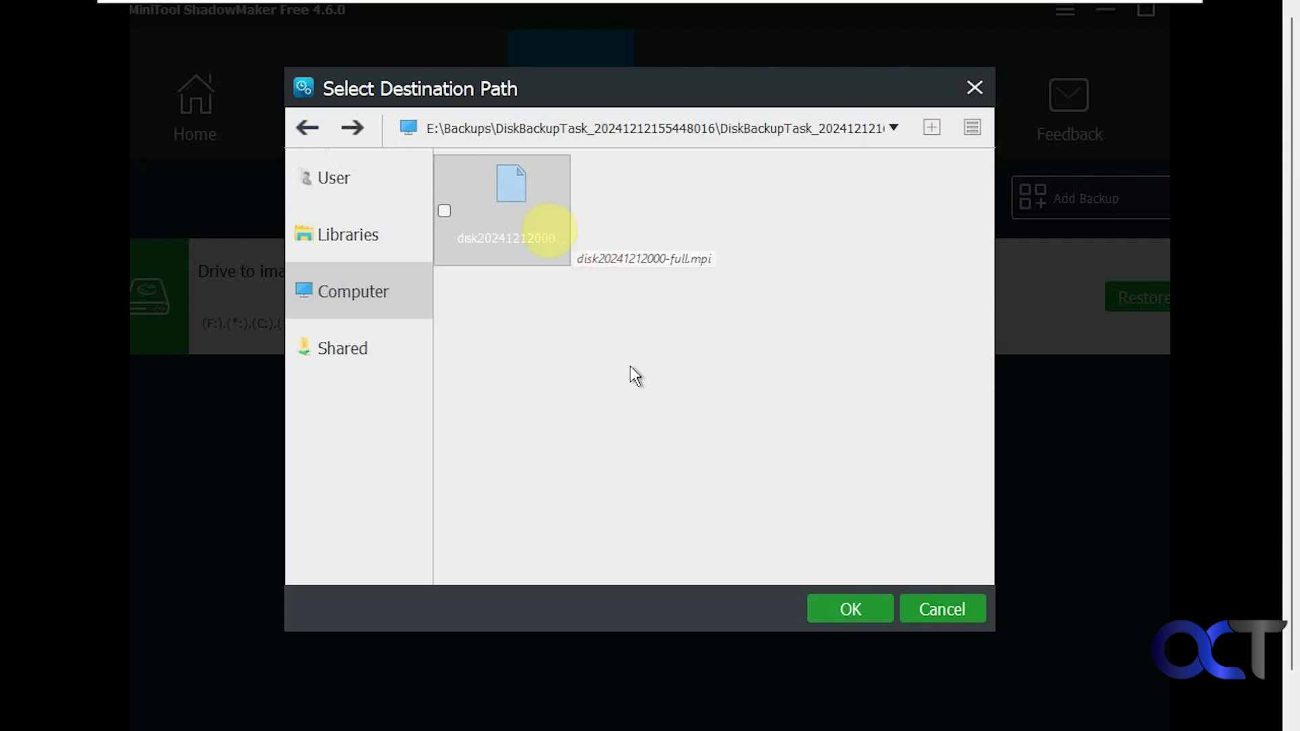
click(843, 609)
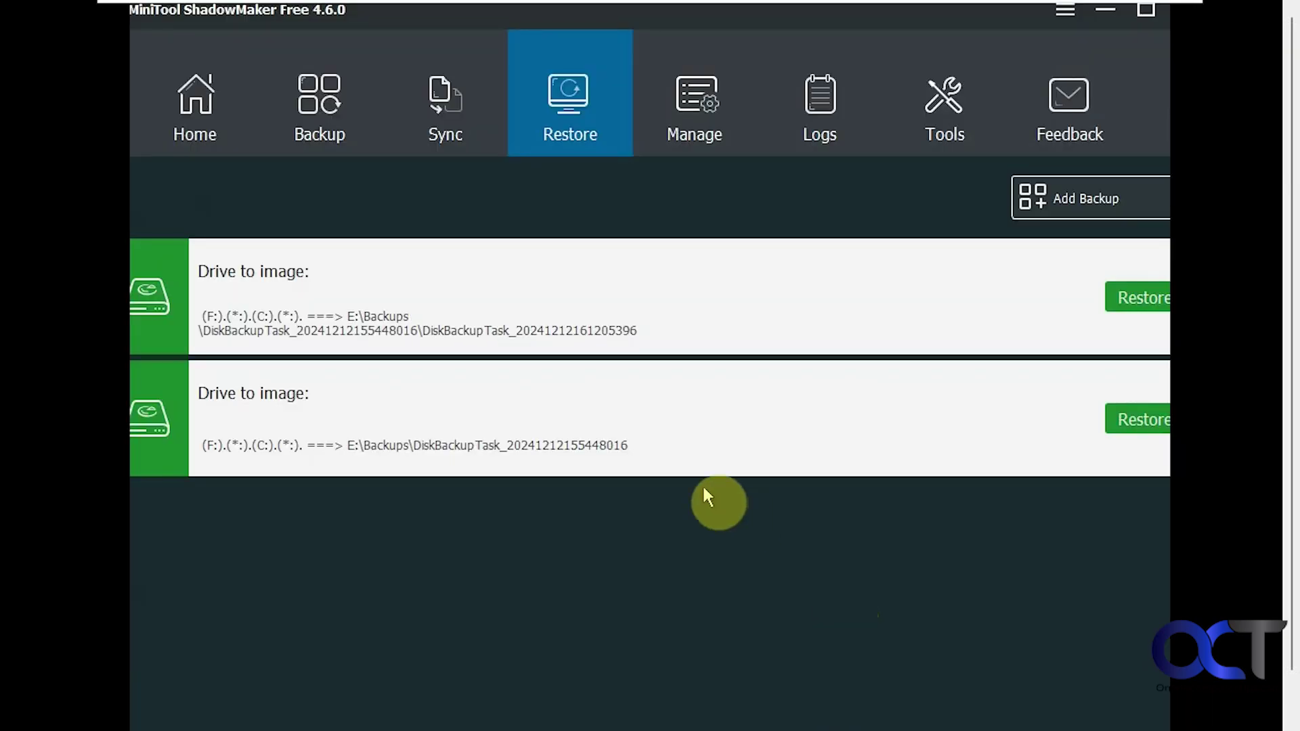
Restore the 12/12/2024 3:54 PM backup with all volumes onto Disk 1, accepting the overwrite warning
click(1114, 420)
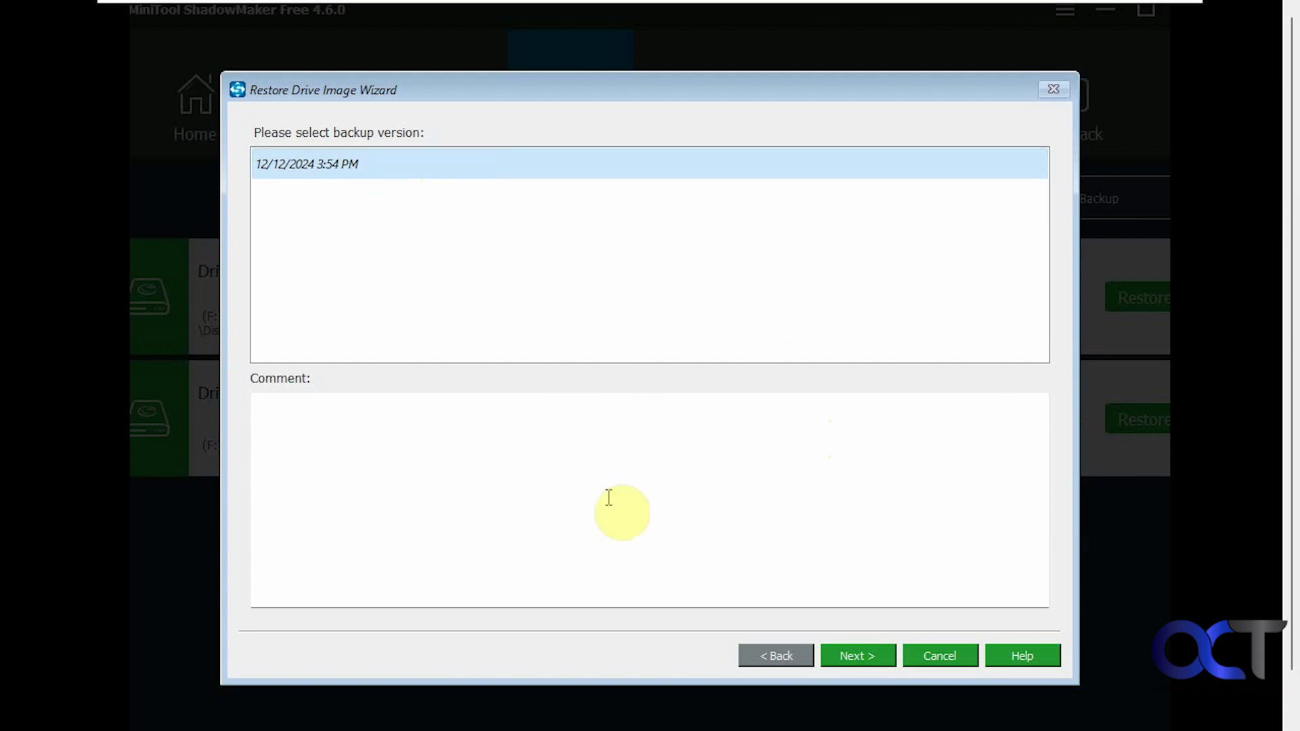
click(845, 646)
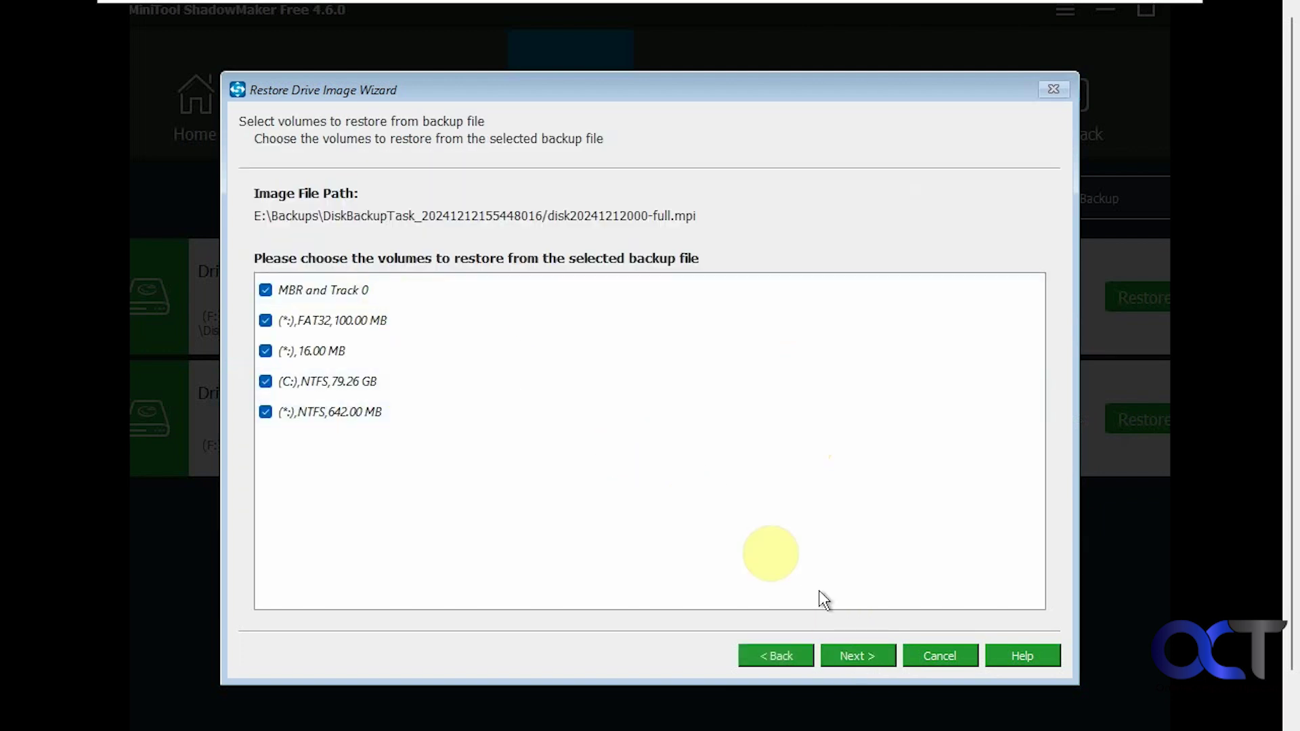
click(842, 648)
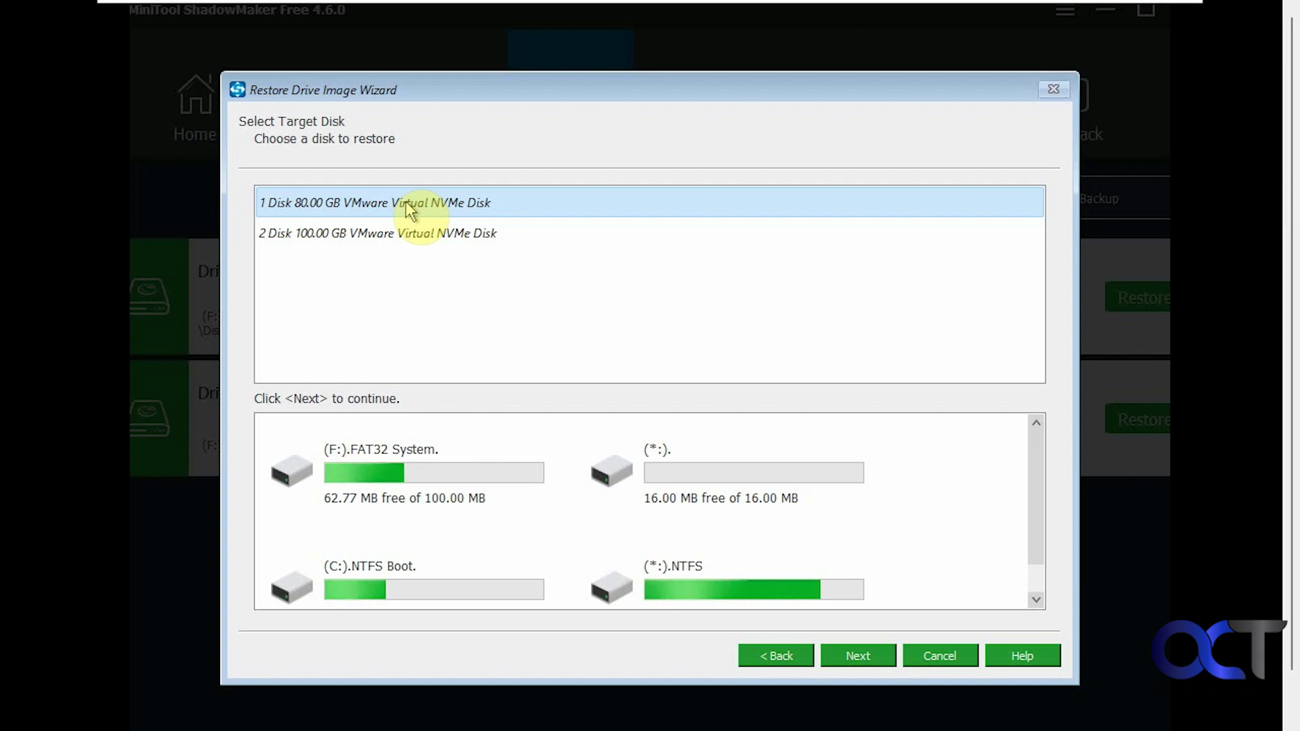
click(870, 658)
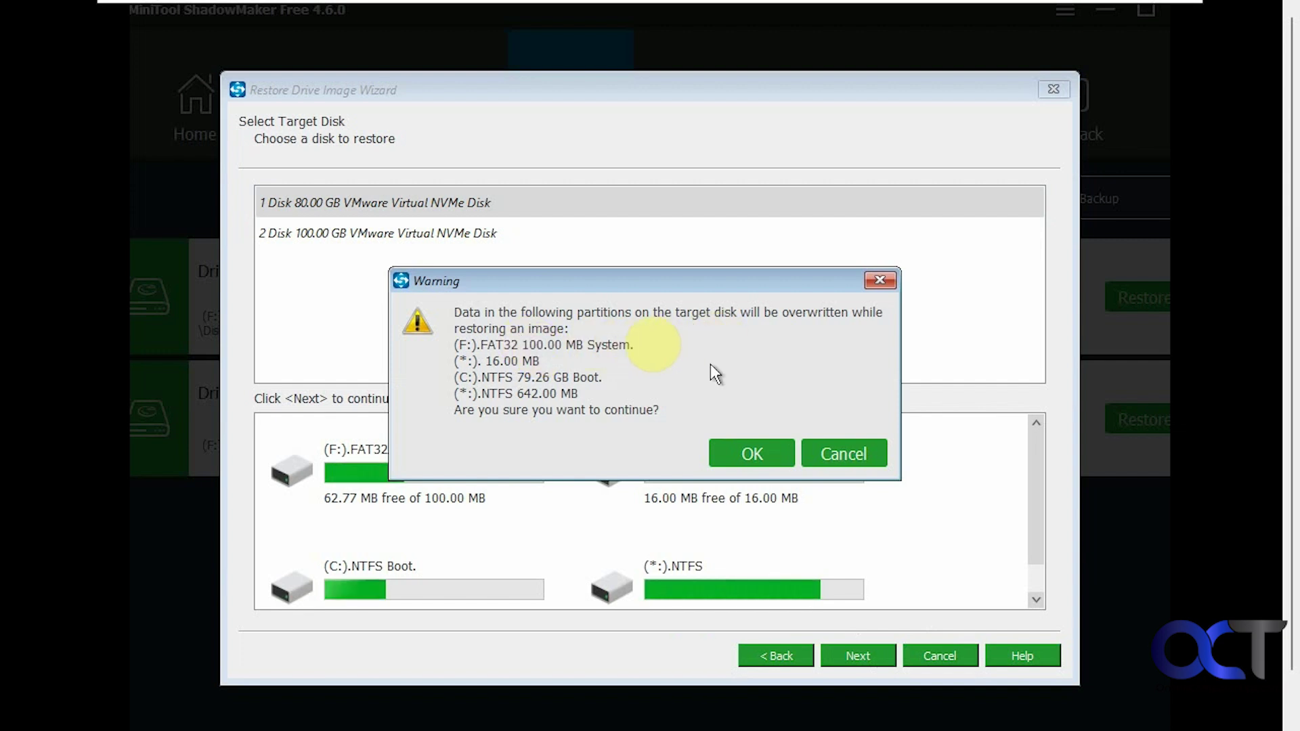
click(757, 452)
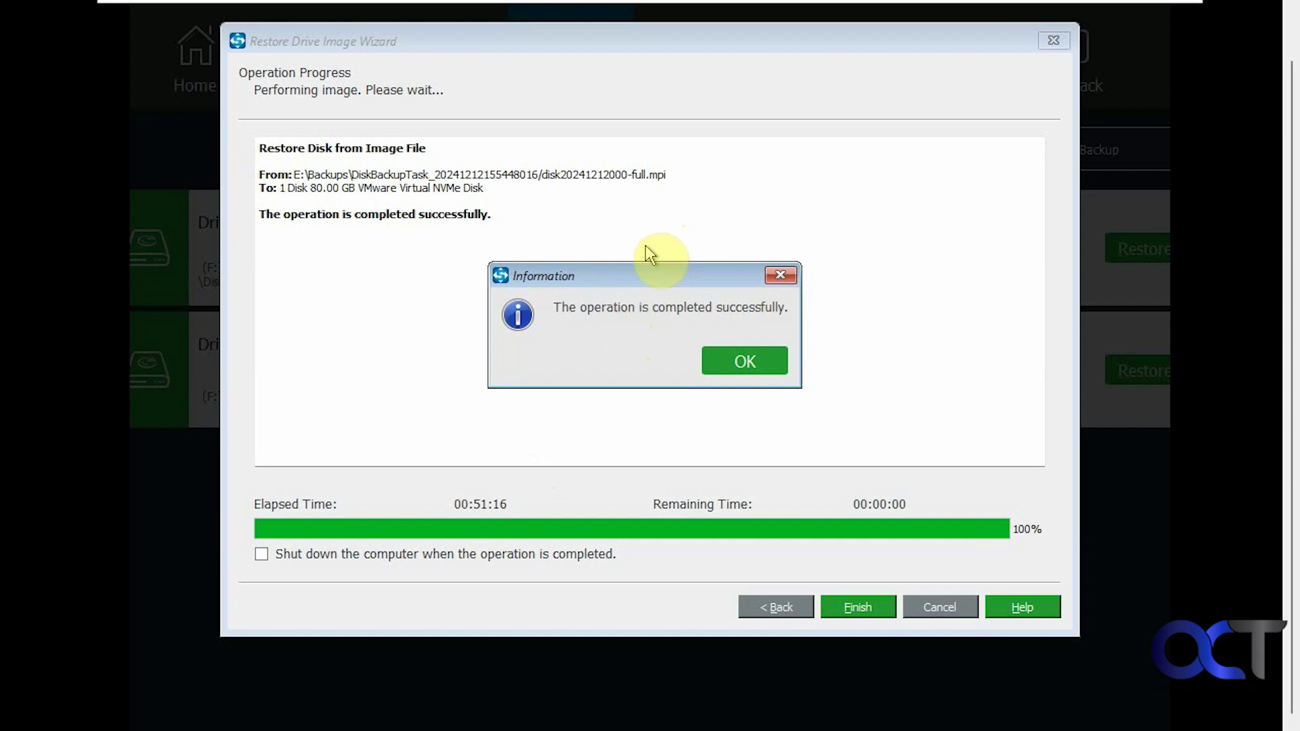
Acknowledge the successful restore and close the finished restore wizard
click(735, 362)
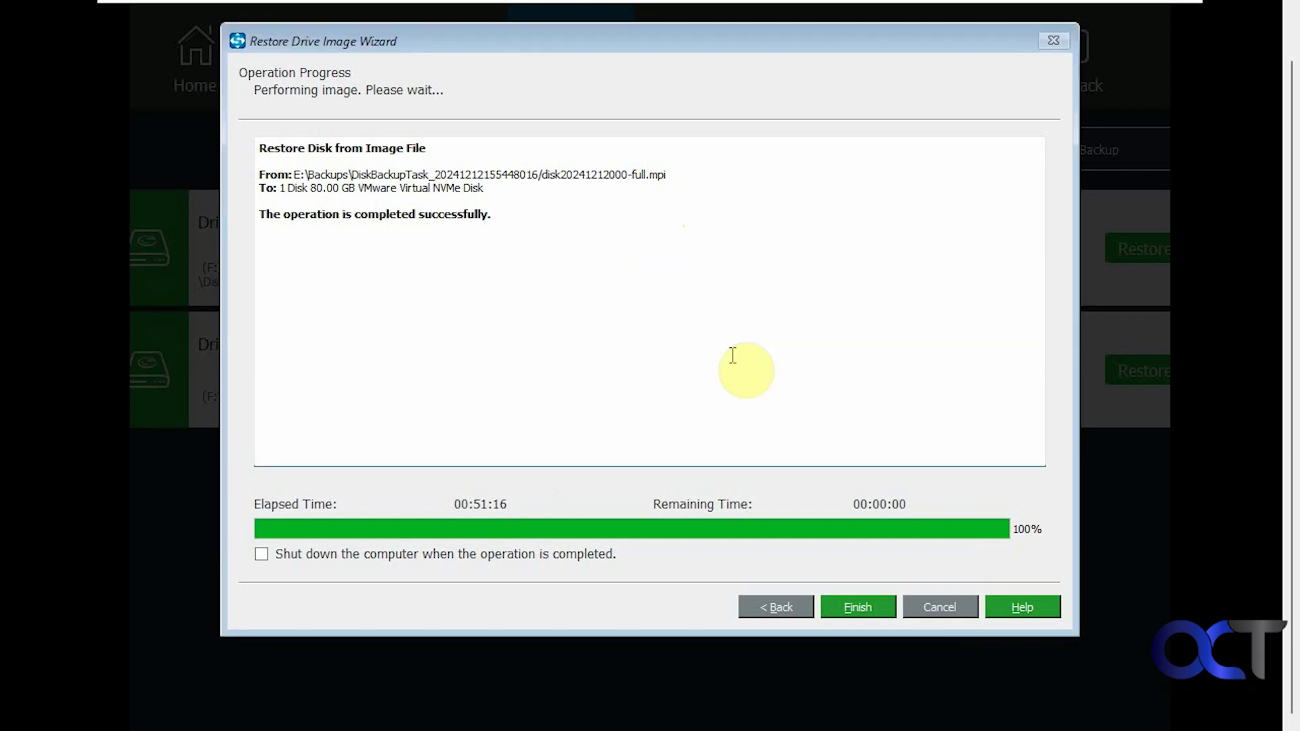
click(861, 605)
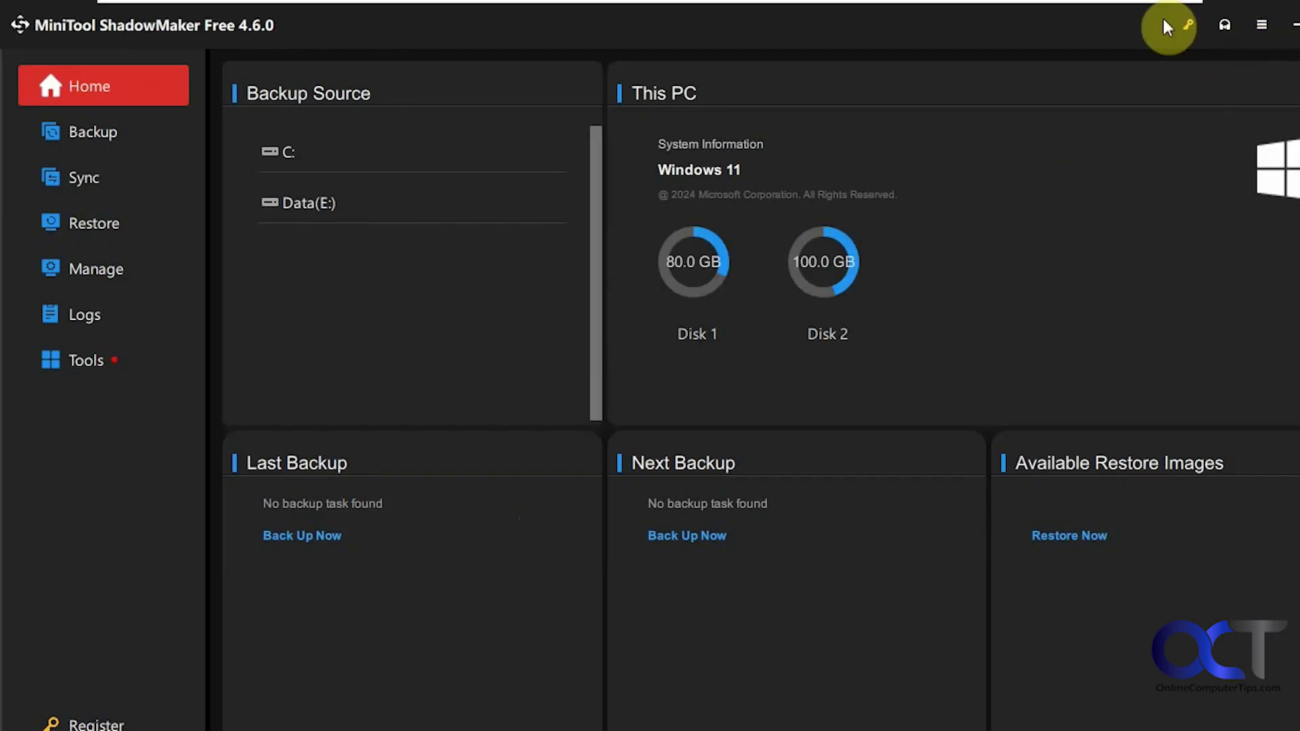
Maximize the ShadowMaker window so the Home dashboard fills the screen
click(1247, 27)
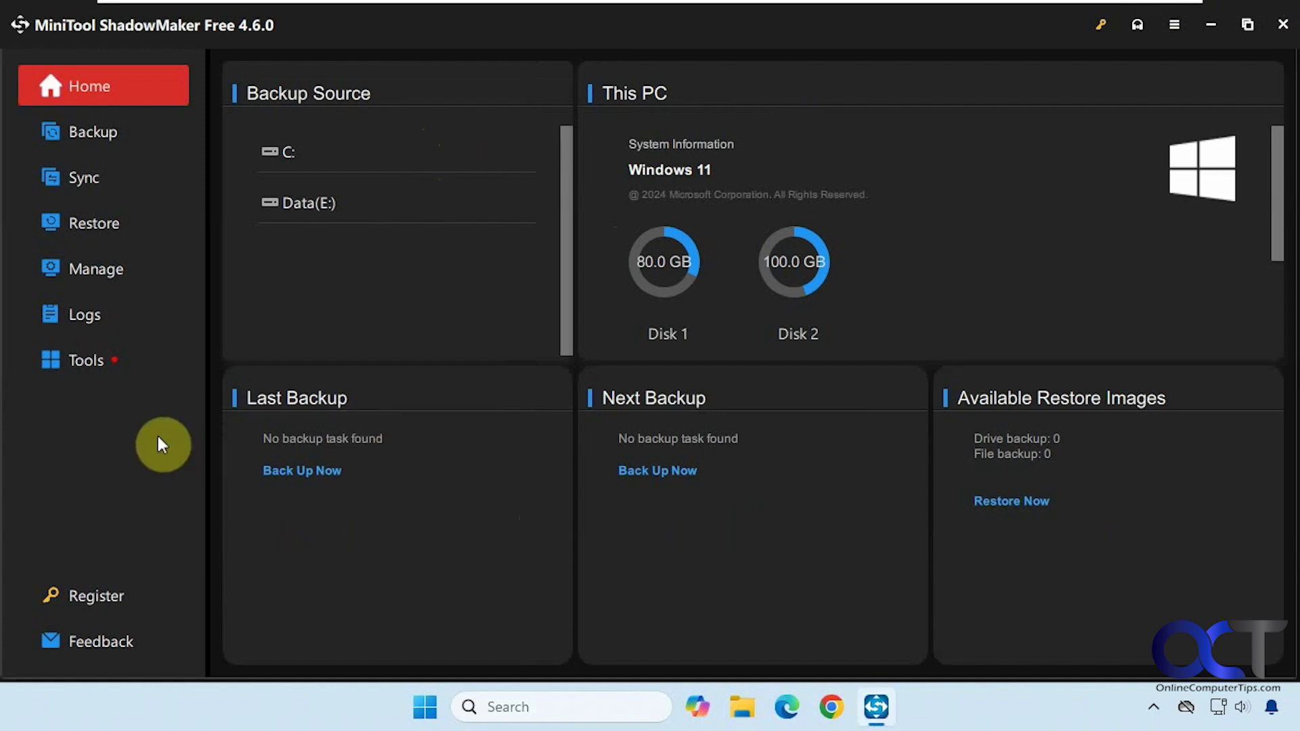
Delete the MiniTool recovery boot menu entry from Windows startup under Tools > Add Boot Menu
click(94, 359)
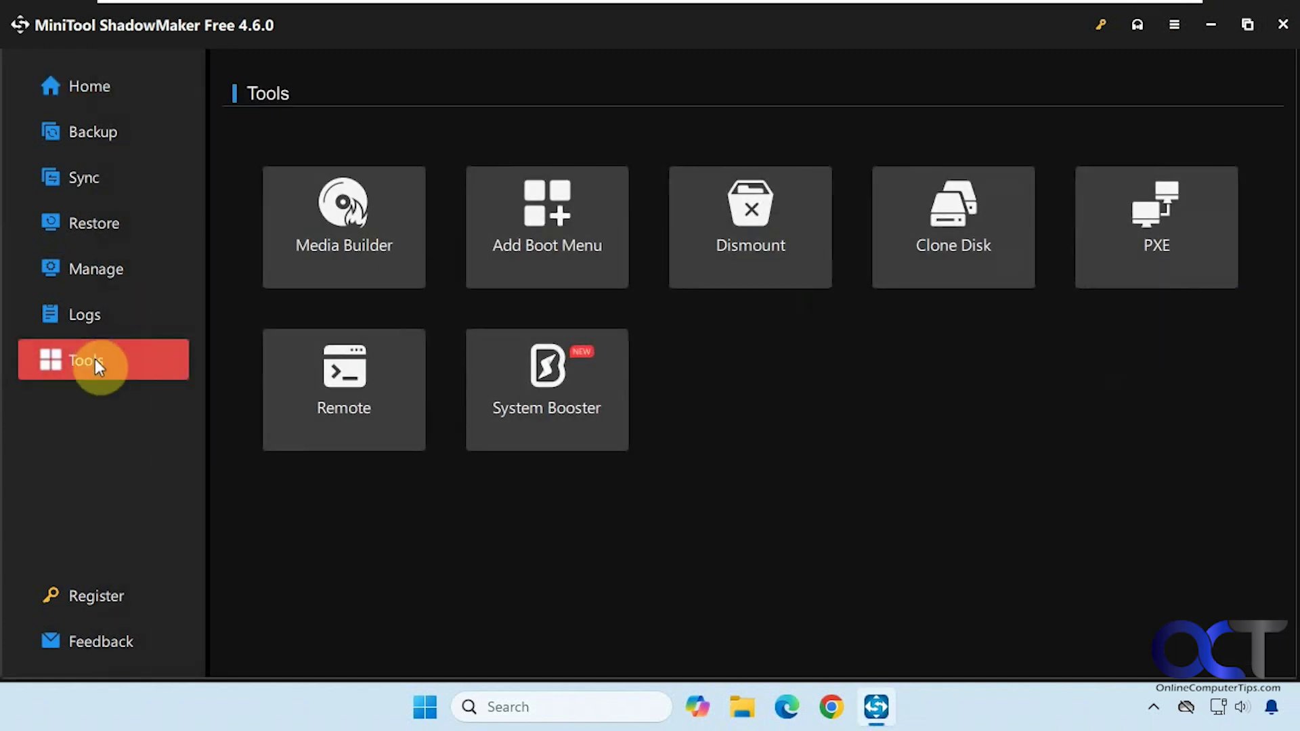
click(521, 264)
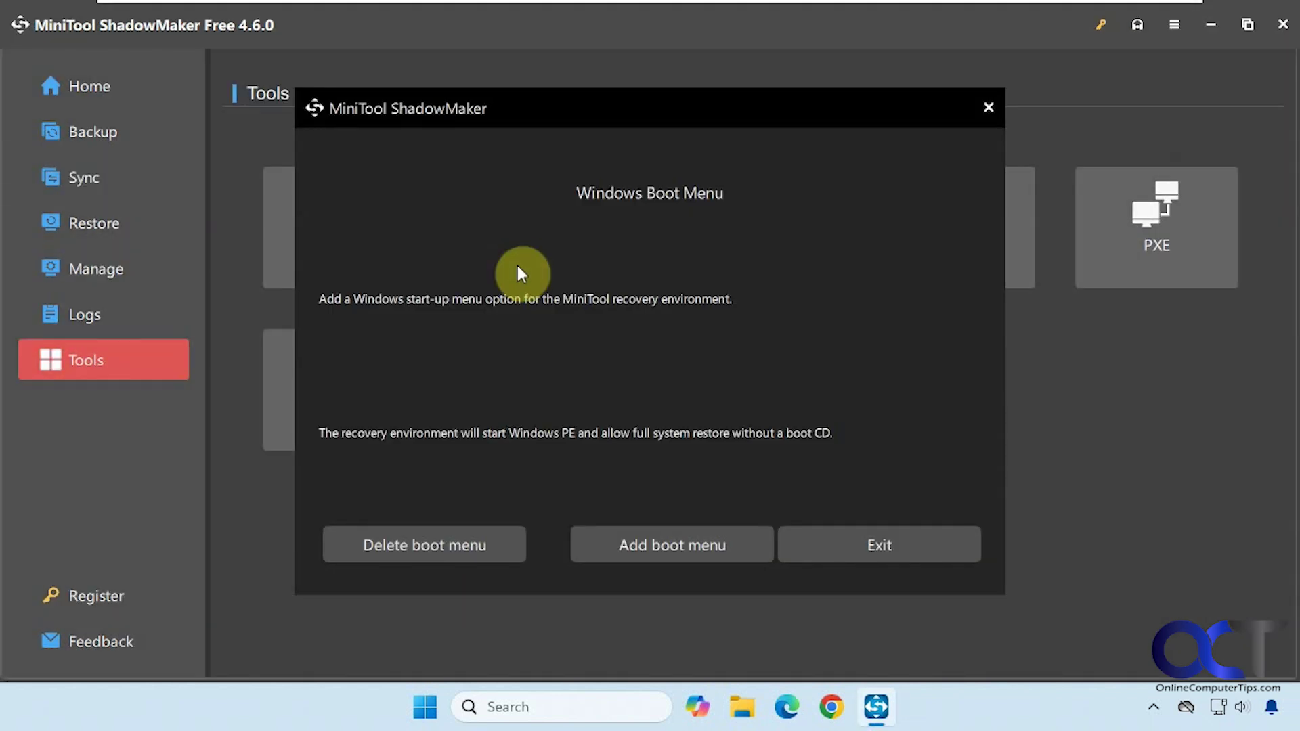
click(449, 540)
click(587, 378)
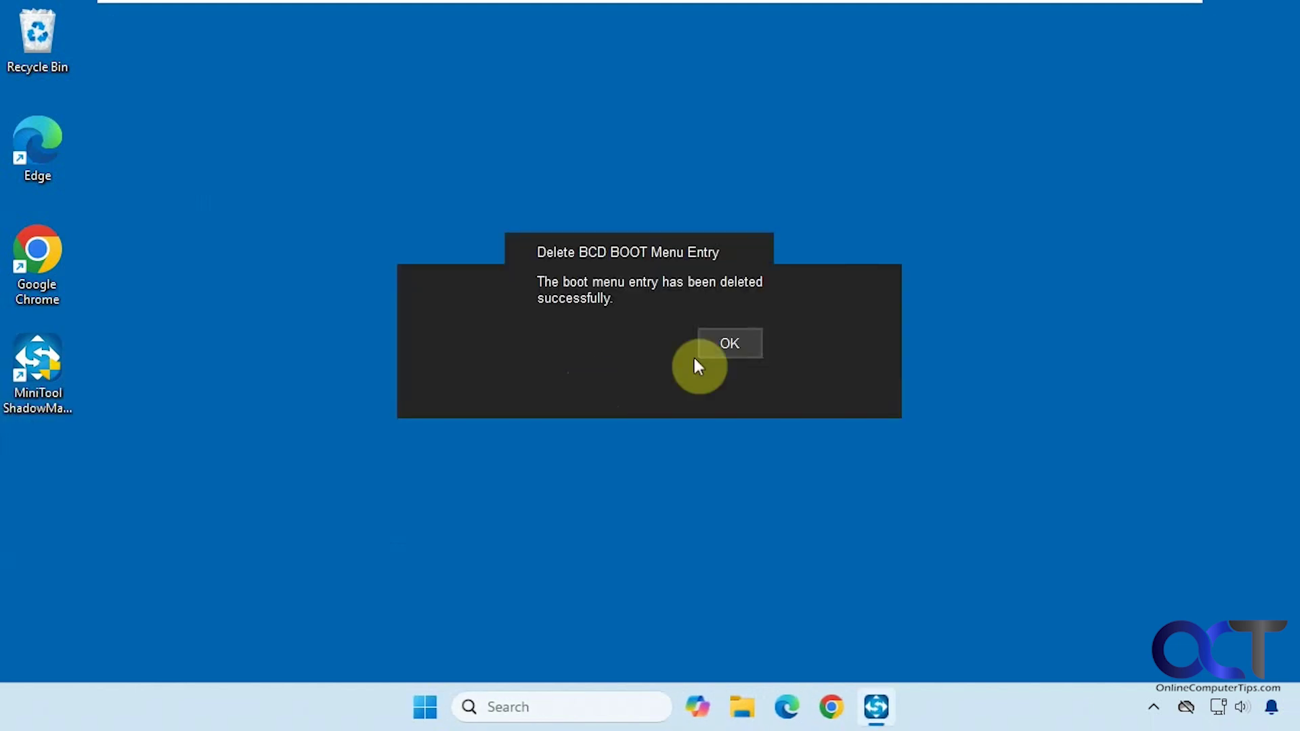
click(726, 347)
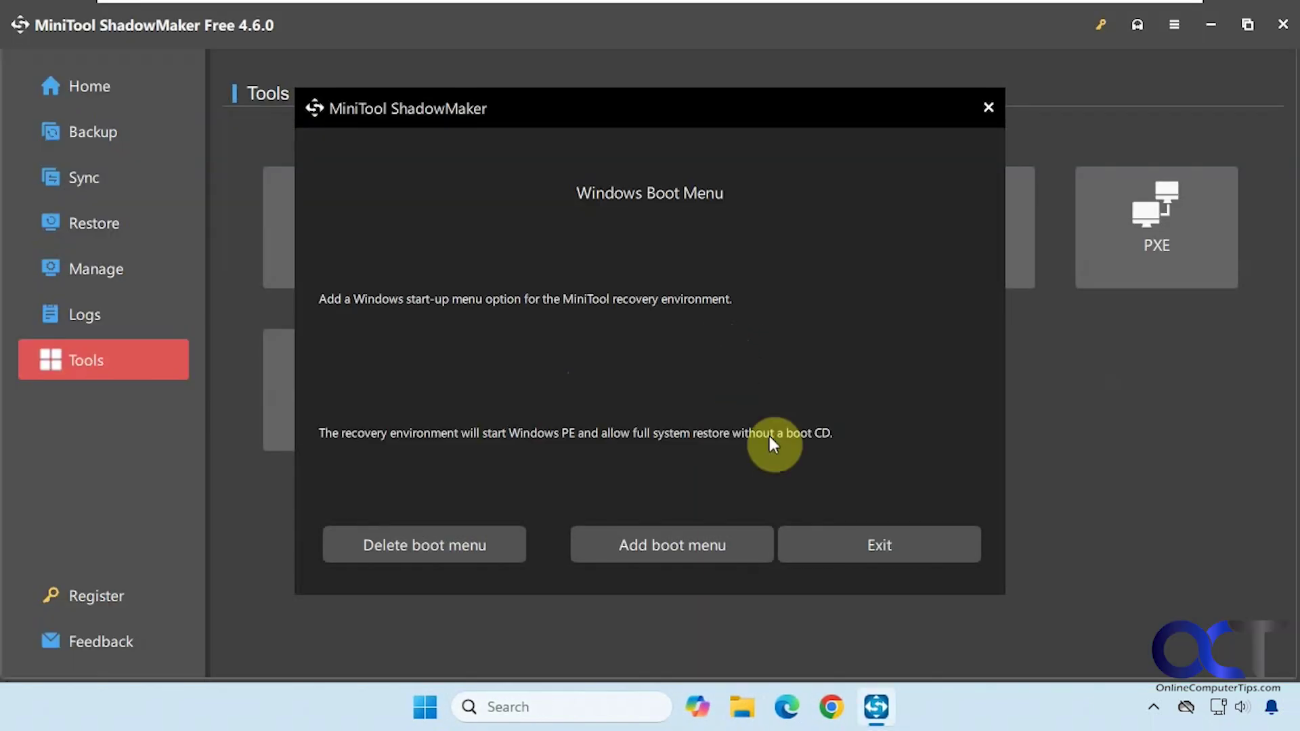
click(823, 532)
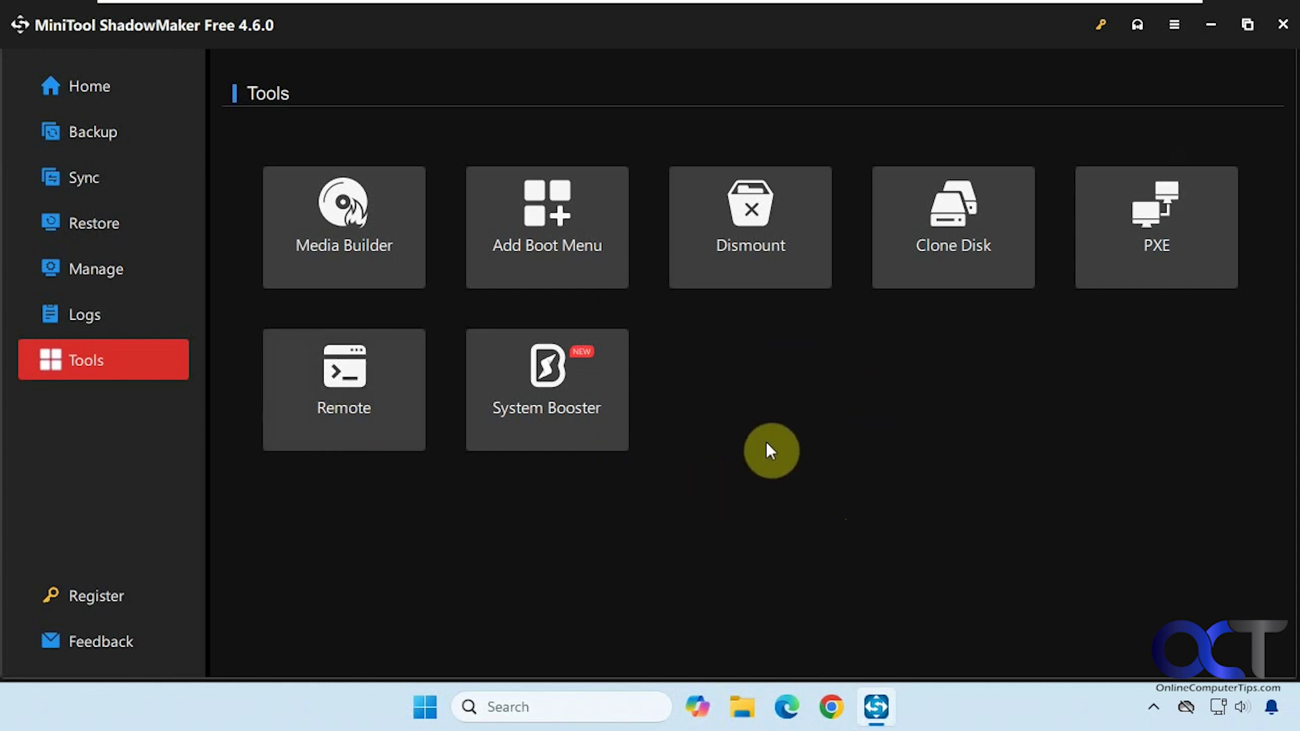
Select all four Disk 1 partitions, including the 16.00 MB and 642.00 MB ones, as the backup source
click(105, 132)
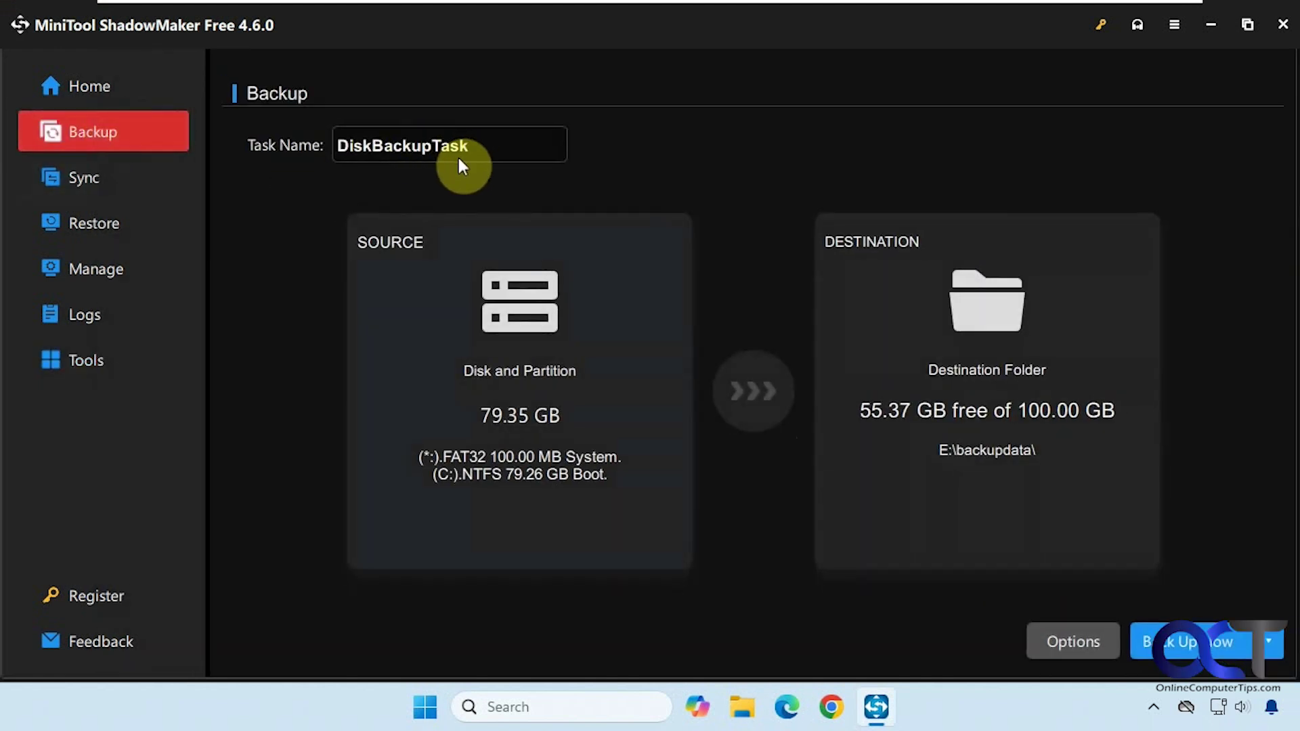
click(523, 400)
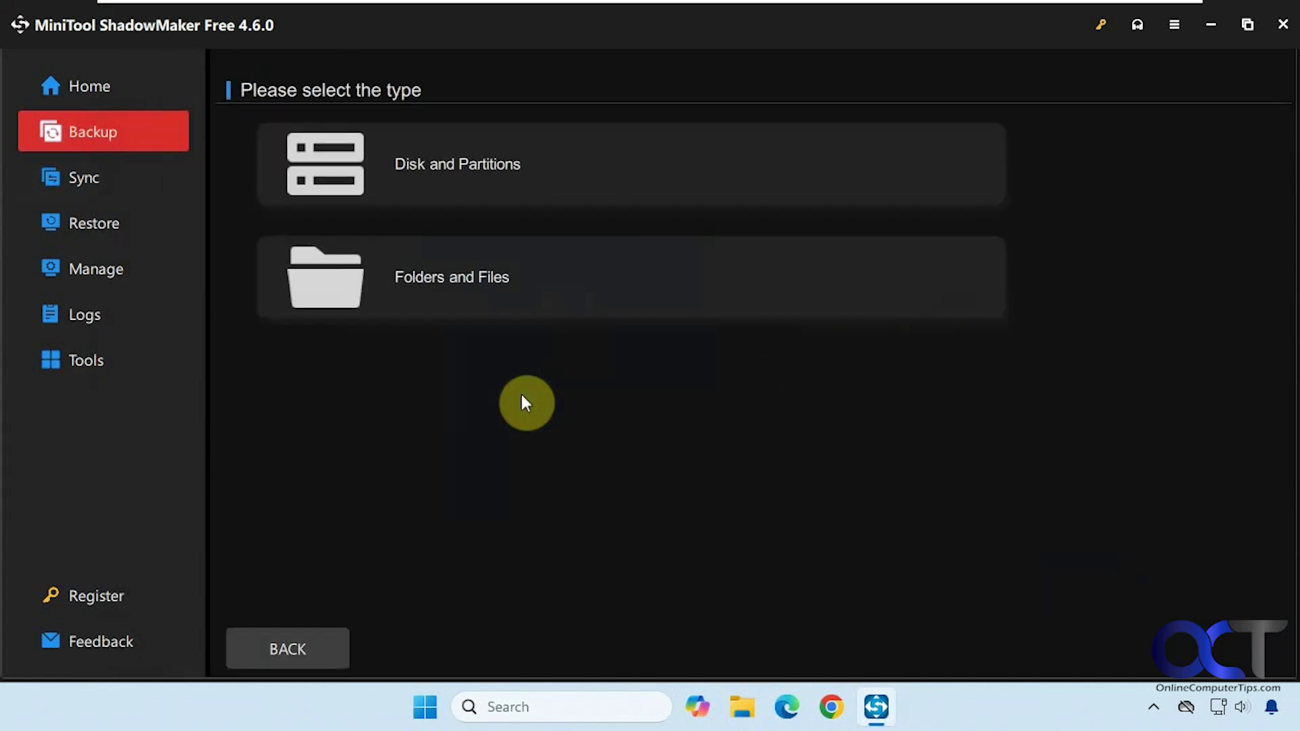
click(470, 169)
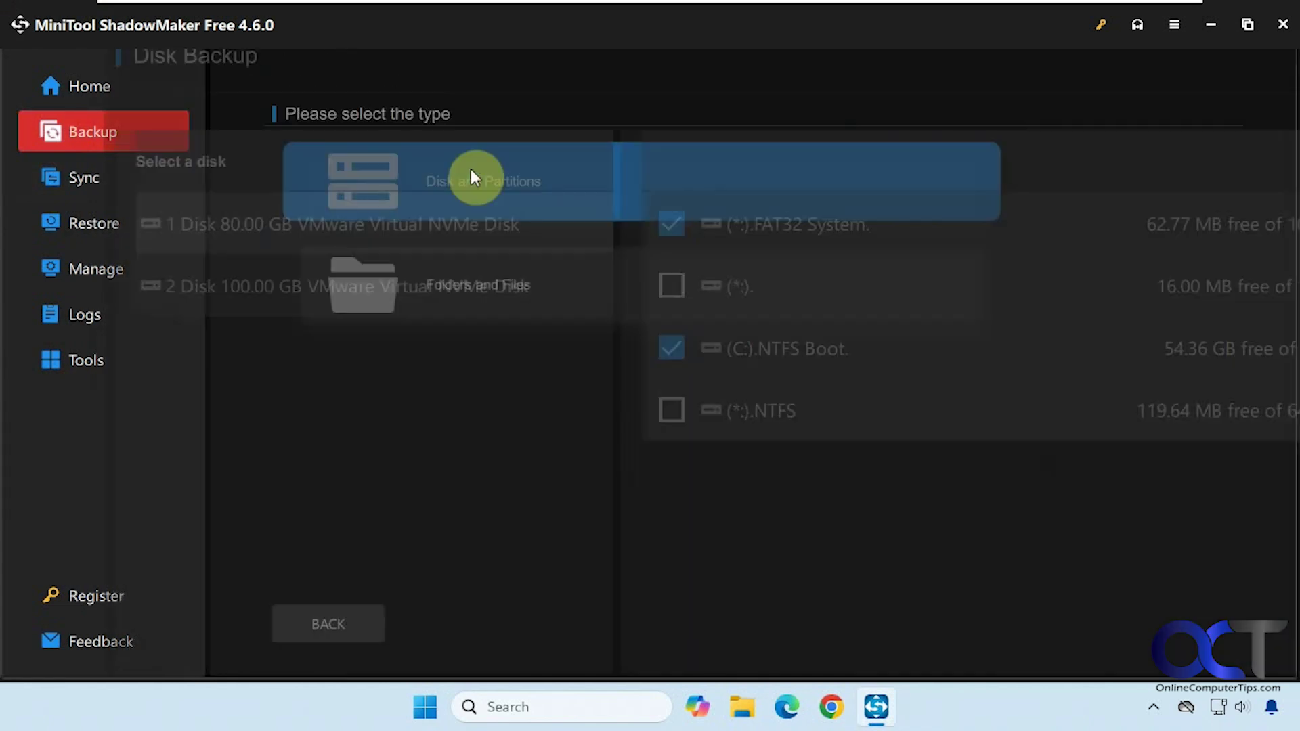
click(681, 308)
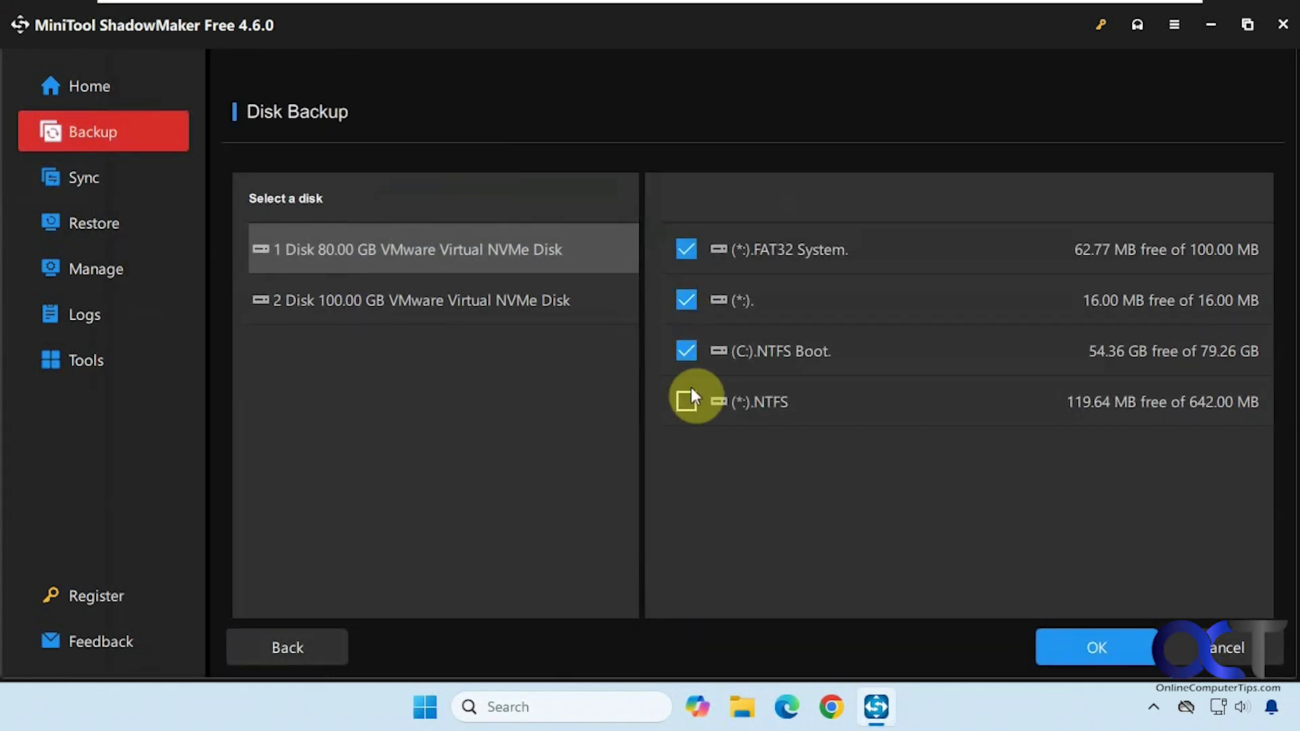
click(688, 400)
click(1074, 649)
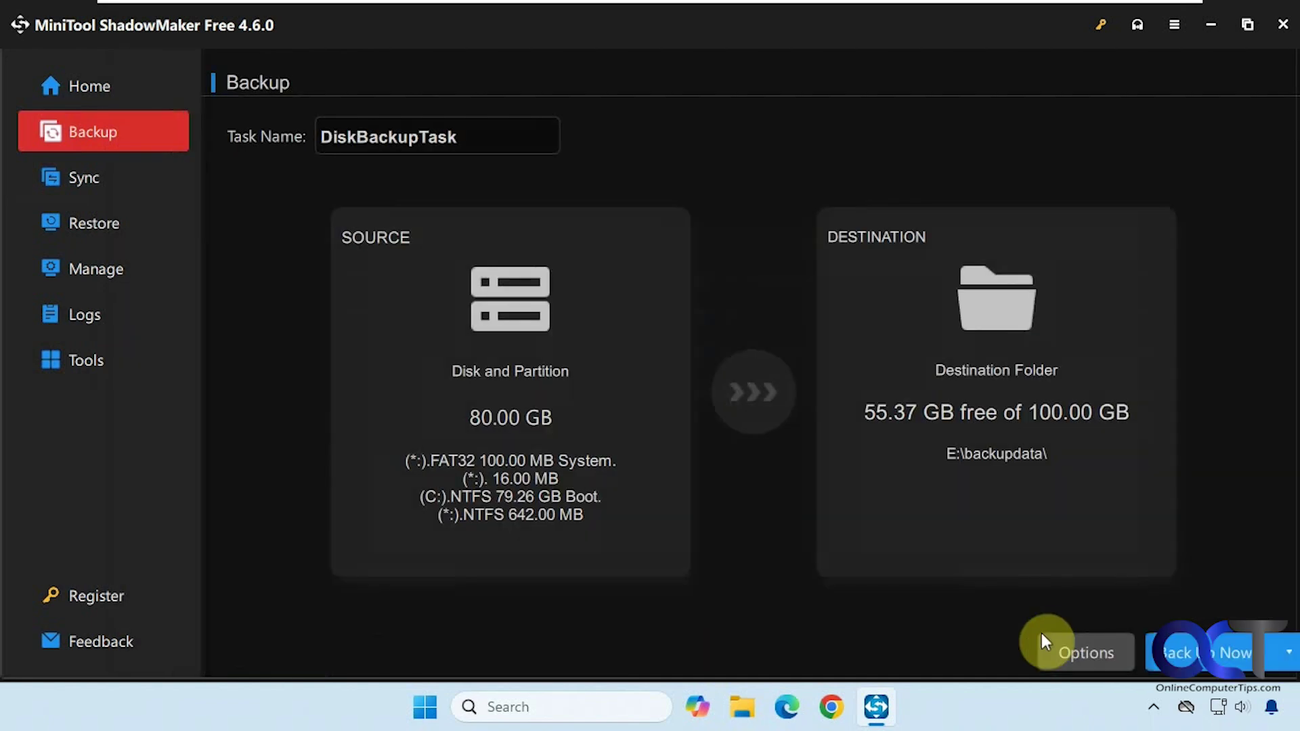
Set the backup destination to the Backups folder on Data (E:)
click(998, 384)
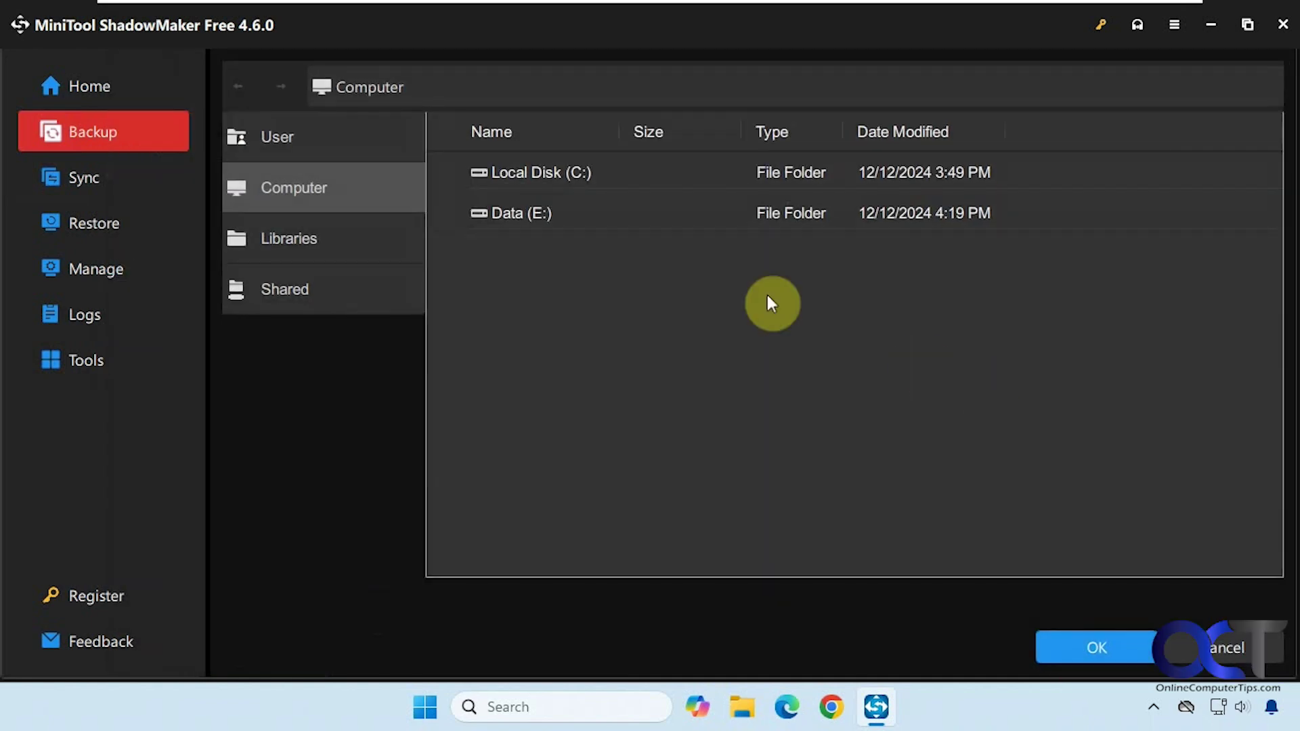
double_click(607, 214)
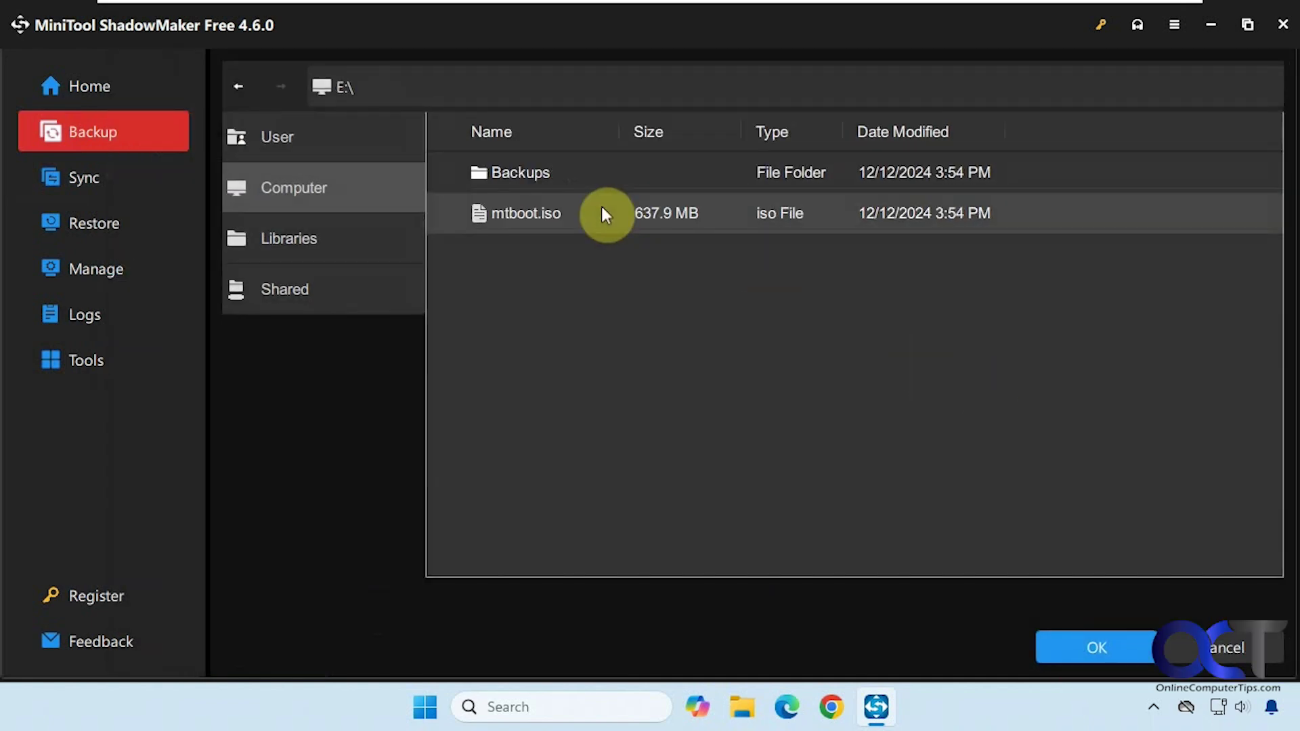
double_click(568, 174)
click(1074, 649)
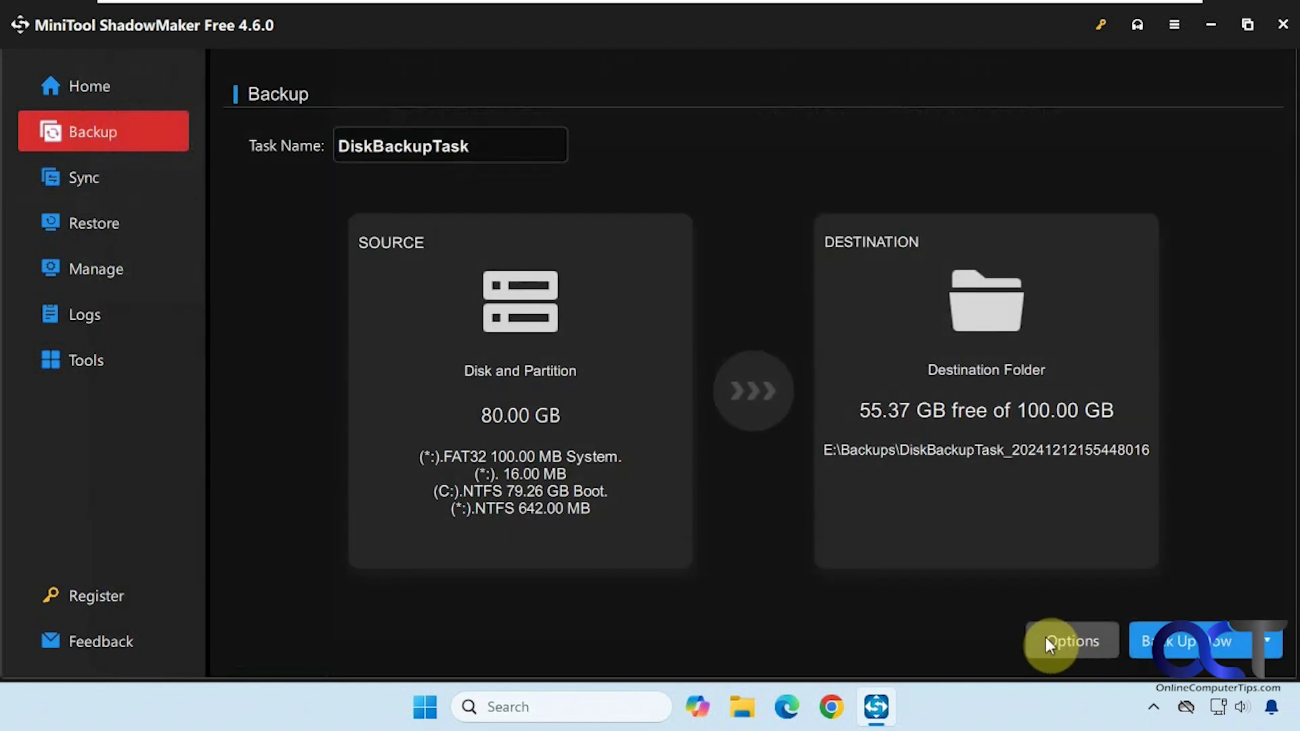